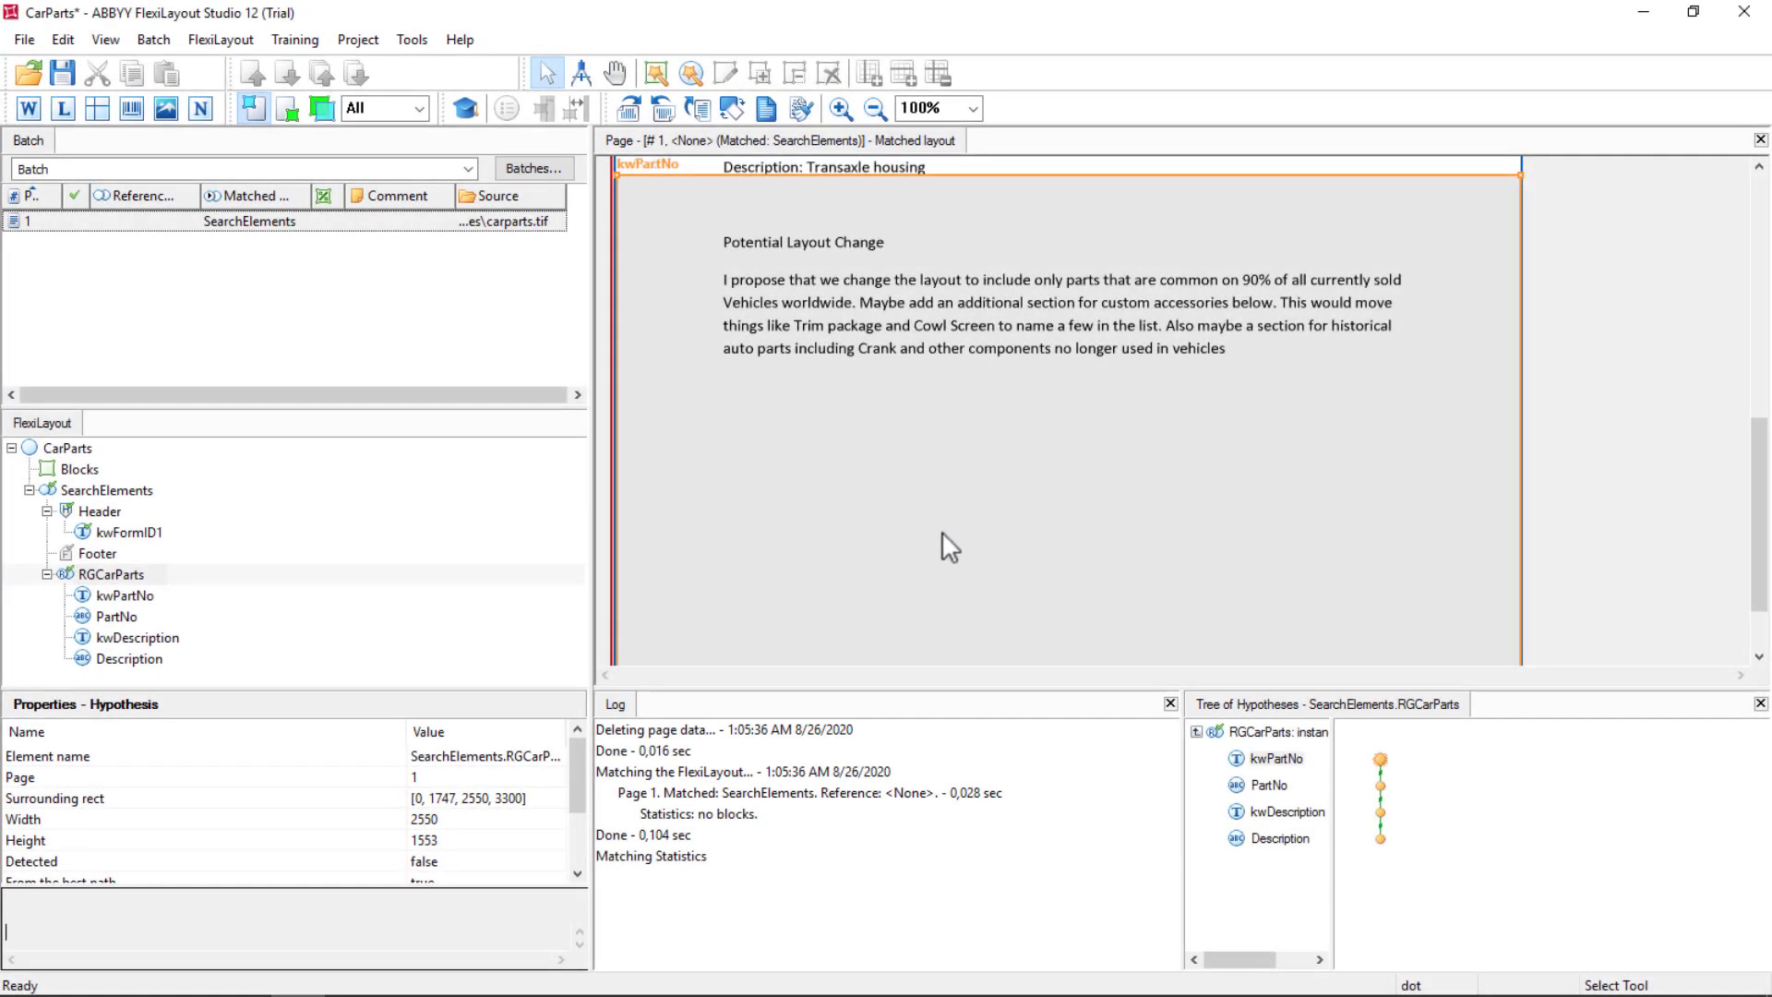
List the RGCarParts hypotheses and show the first one's matched part number and description.
click(1462, 817)
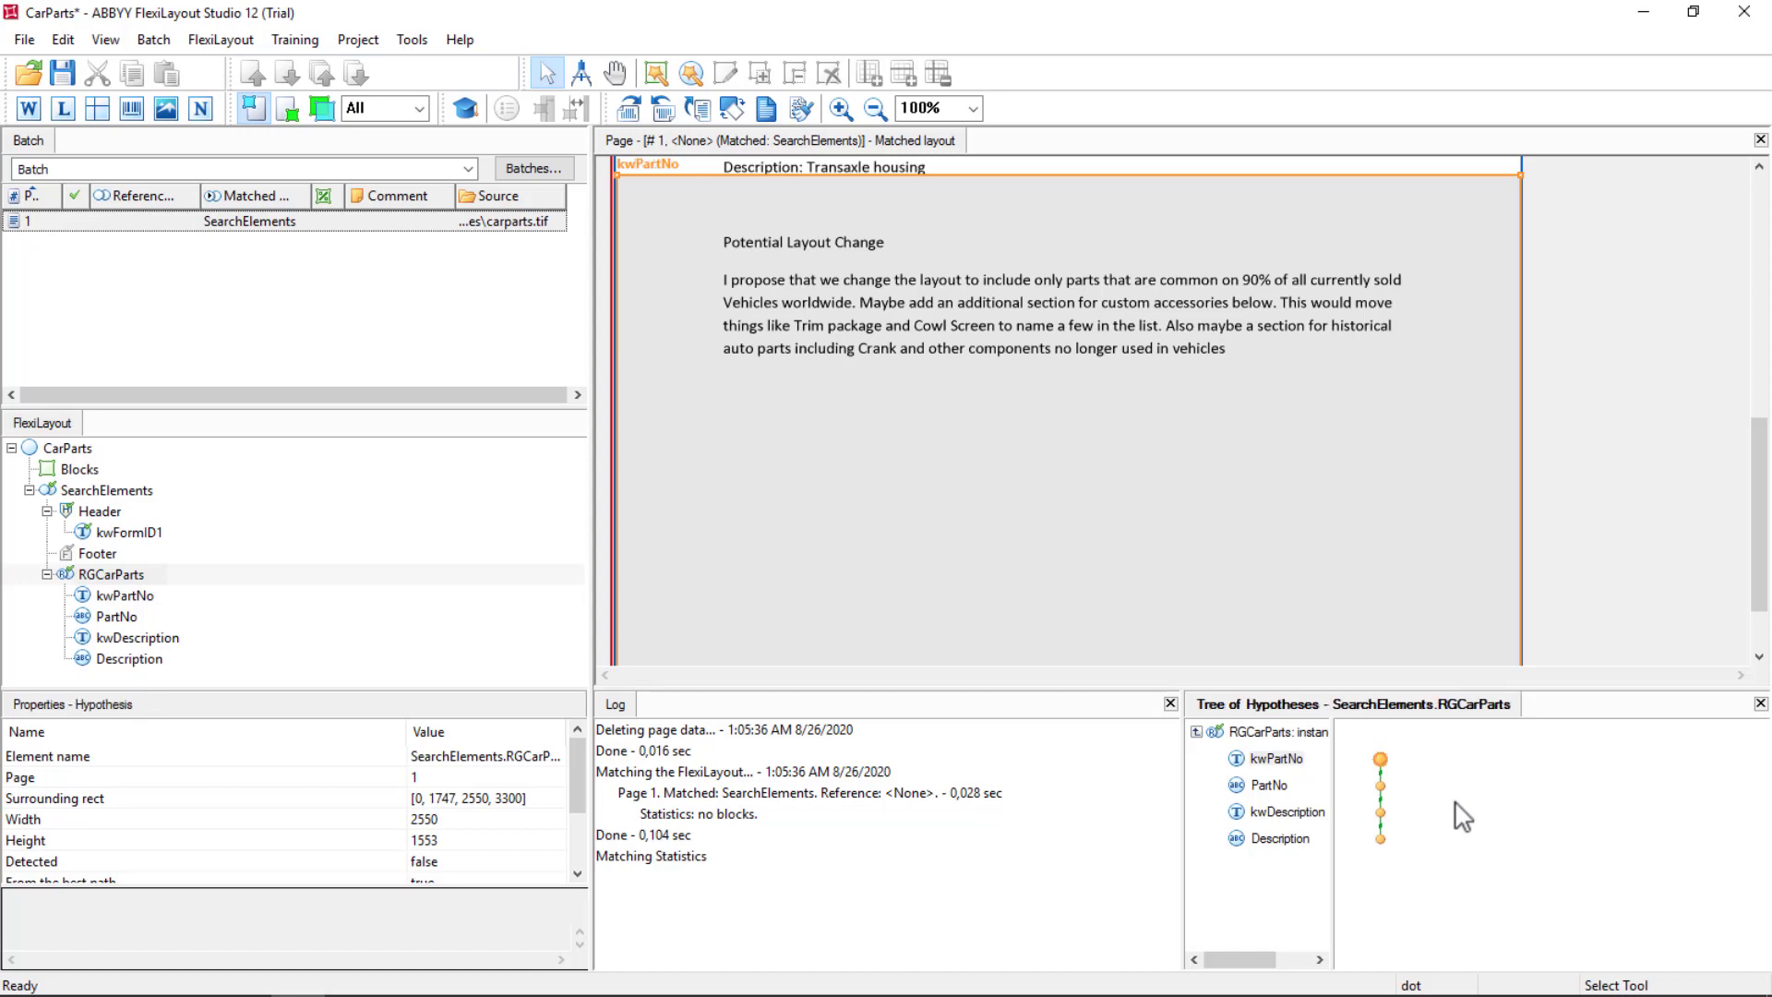
click(1381, 758)
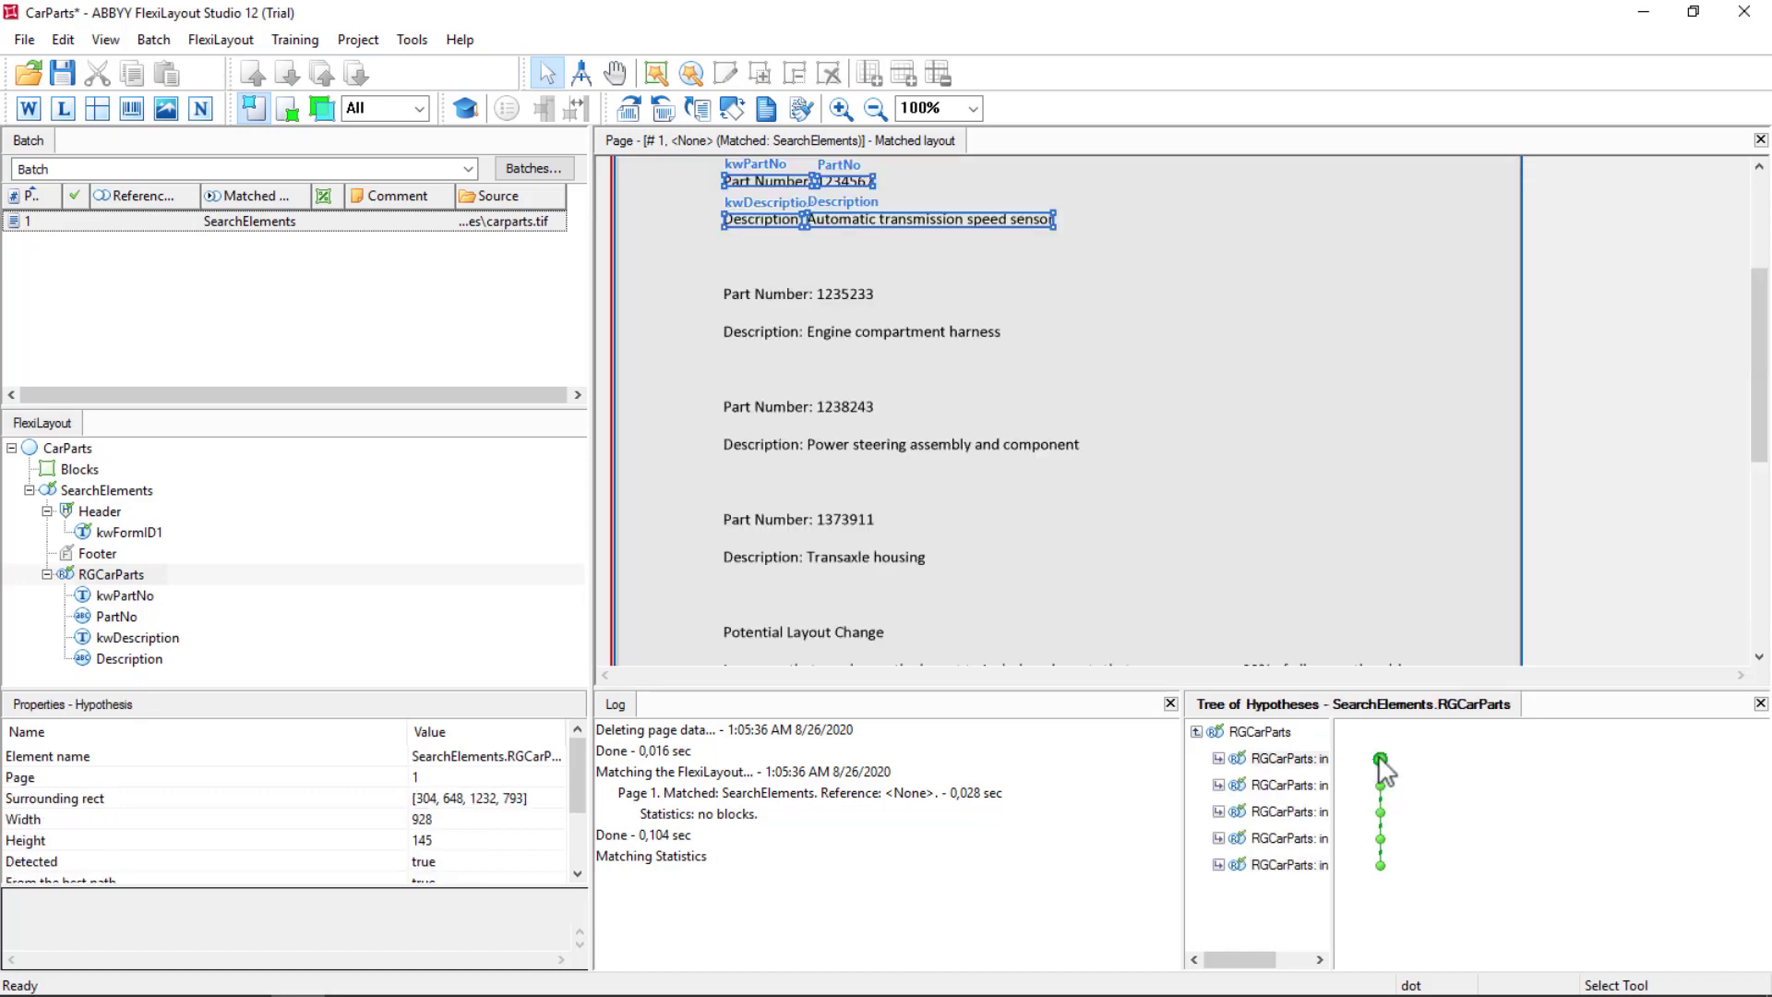
Add a repeating group block sourced from SearchElements.RGCarParts.AllInstances.
right_click(81, 470)
mouse_move(164, 498)
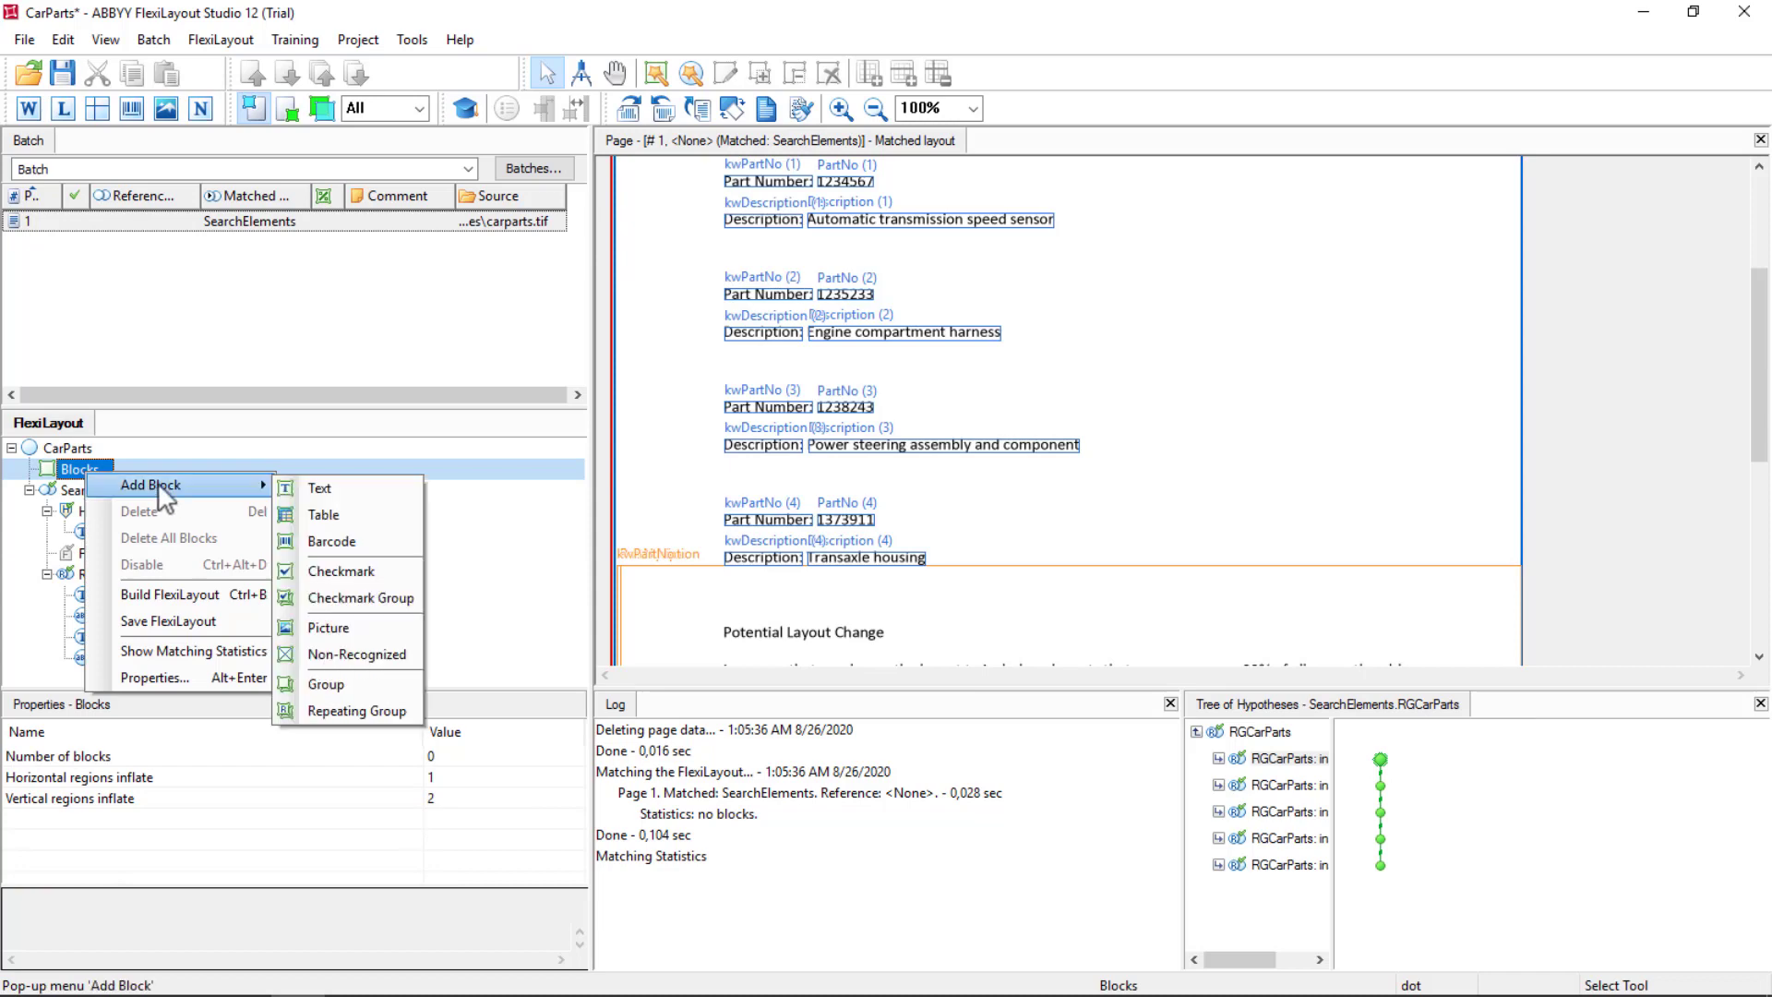
click(350, 711)
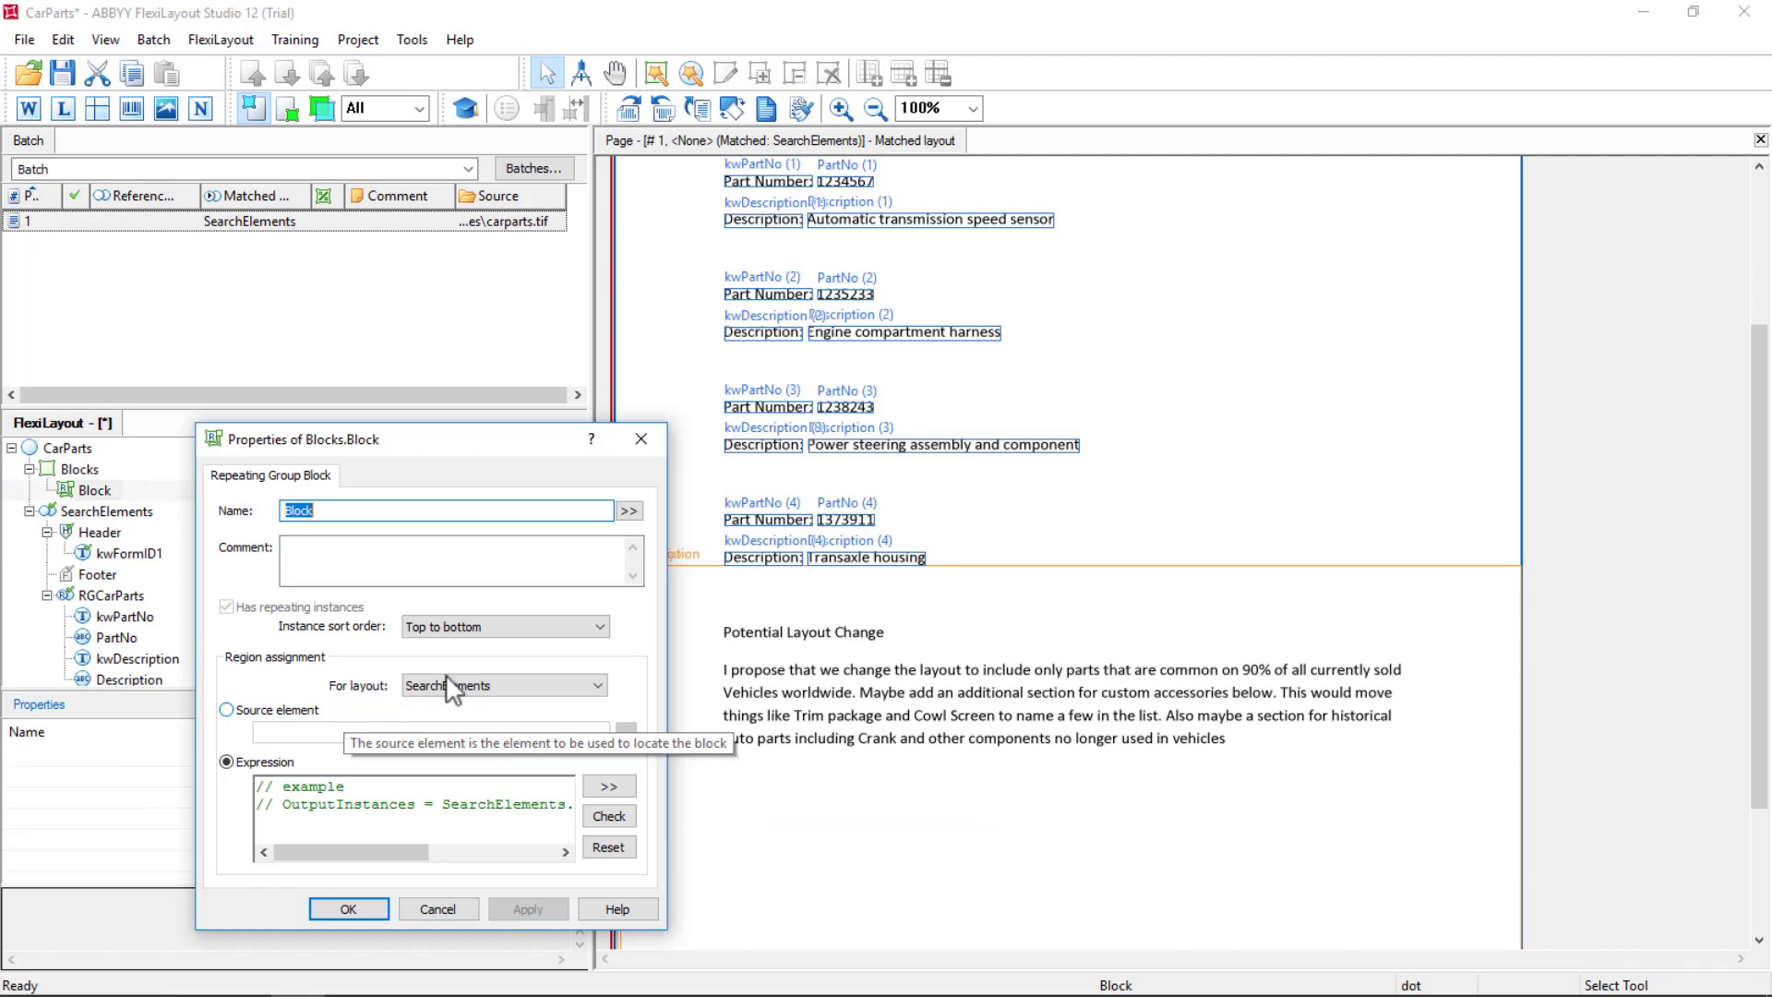
click(232, 709)
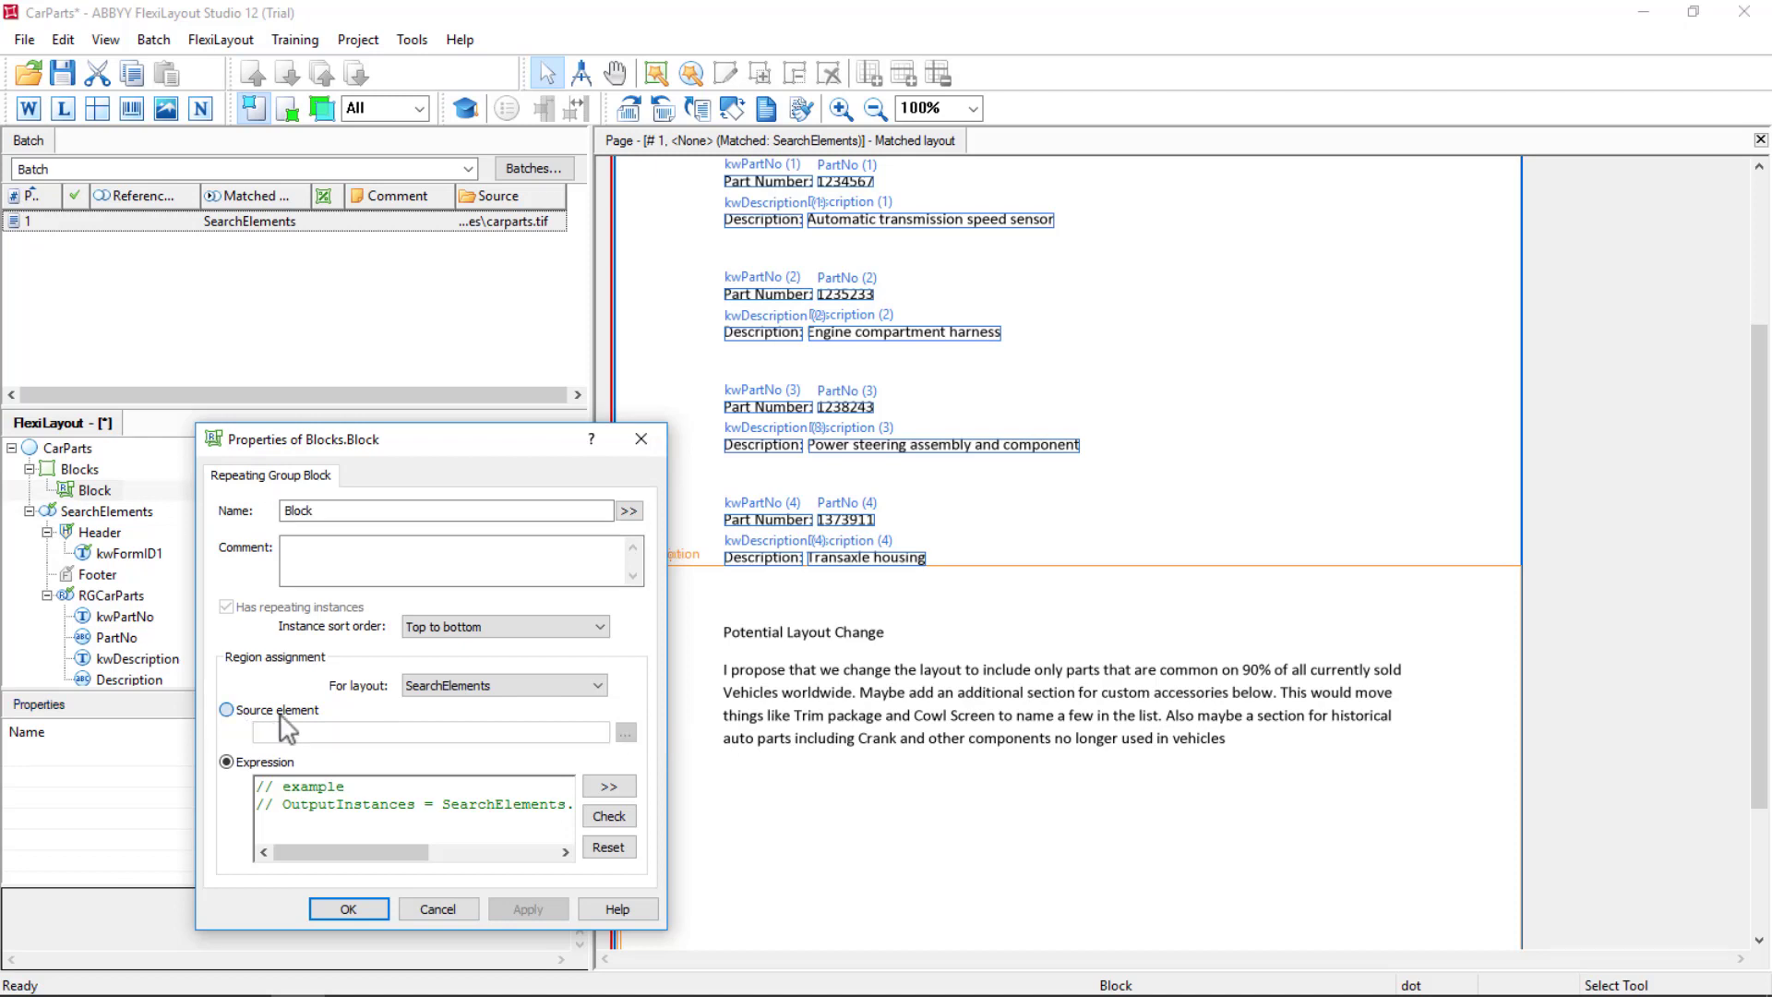
click(625, 733)
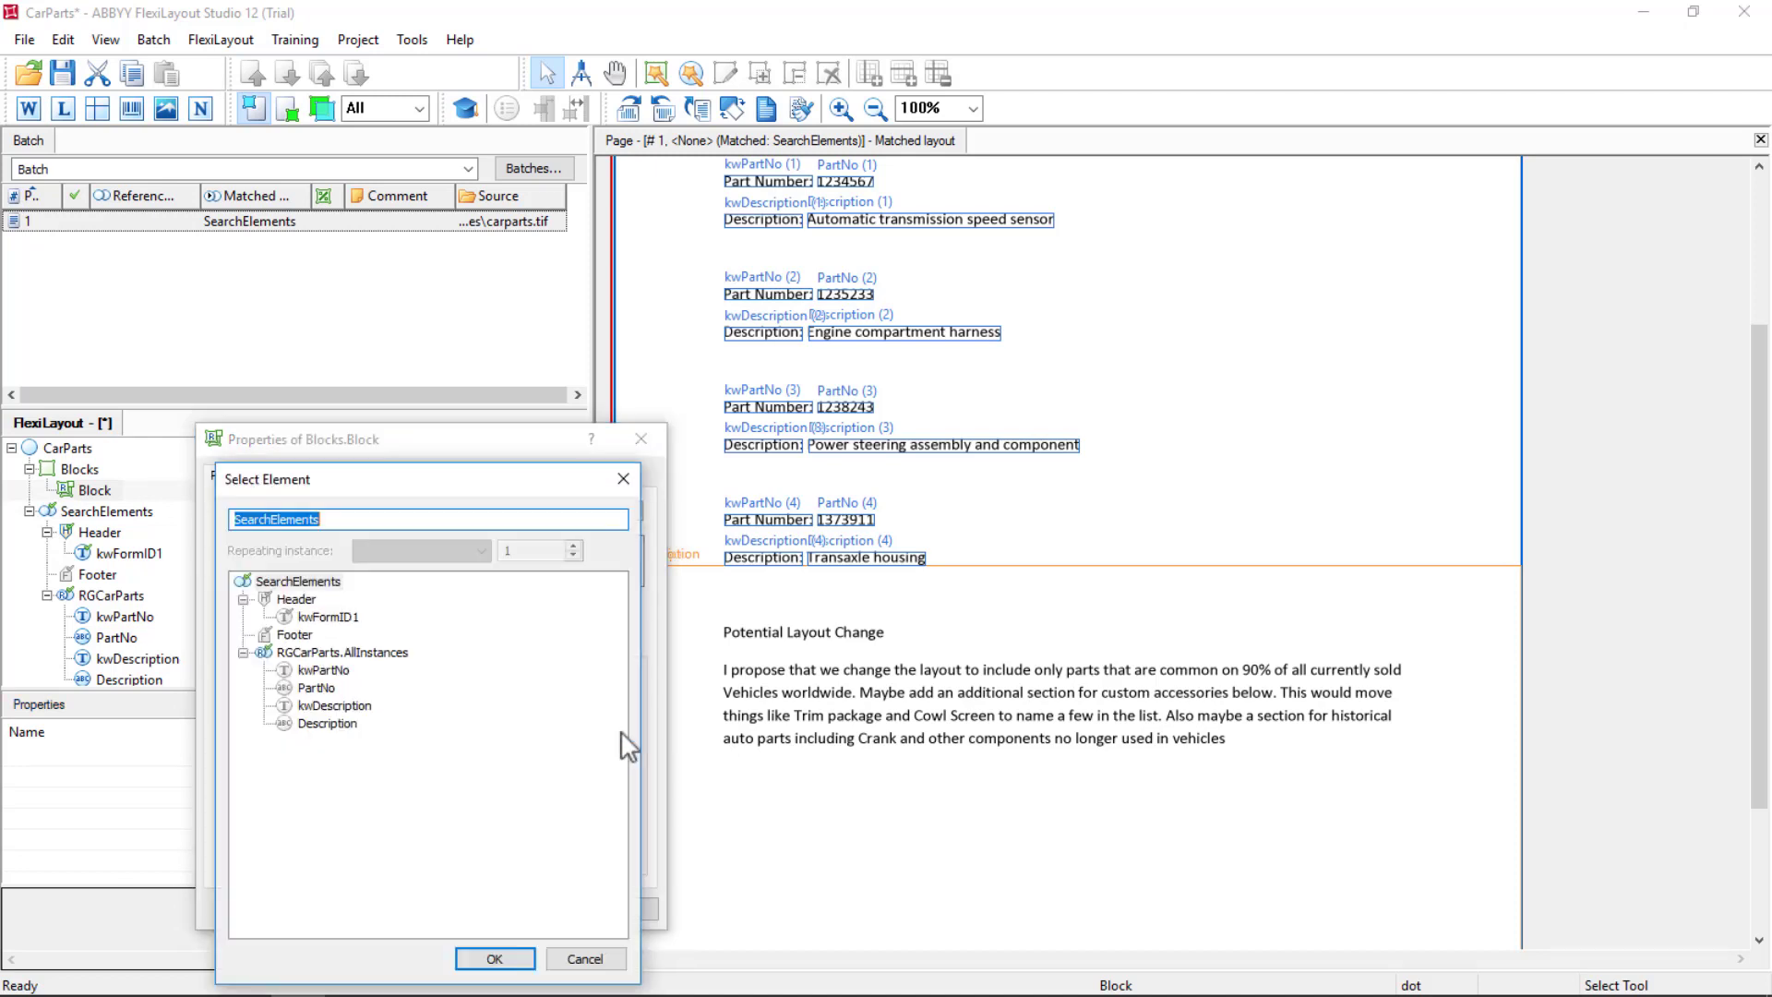
click(305, 653)
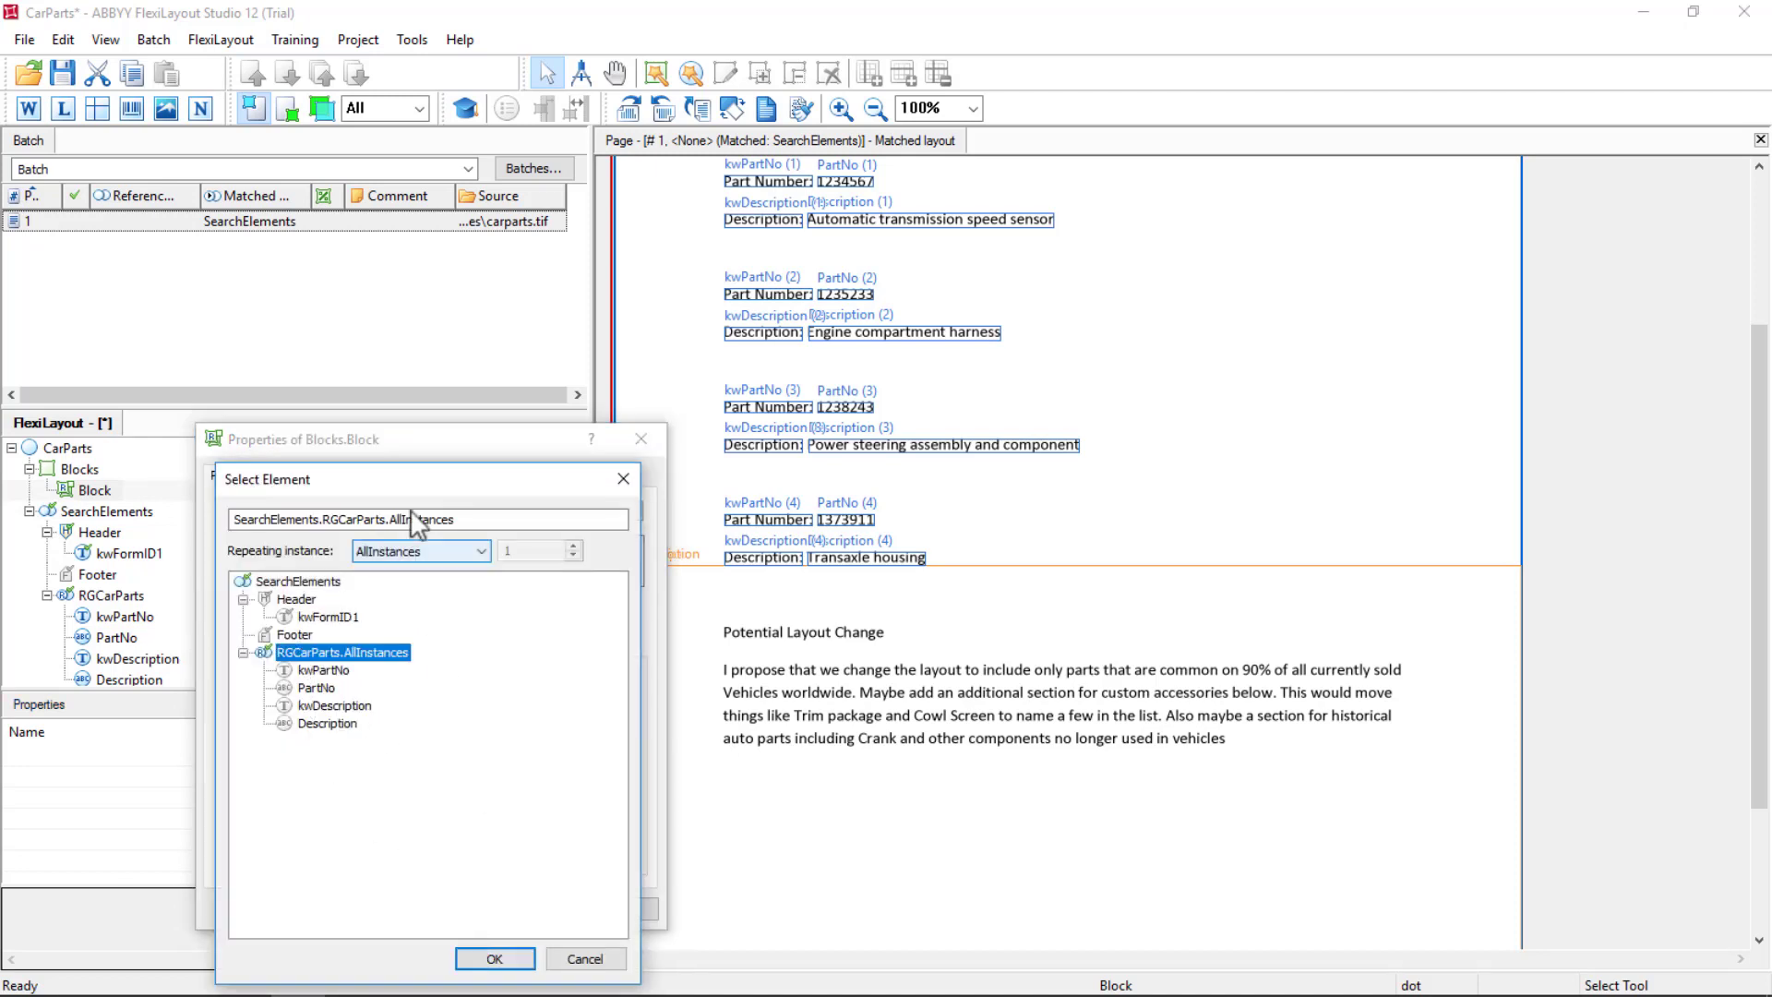
click(480, 551)
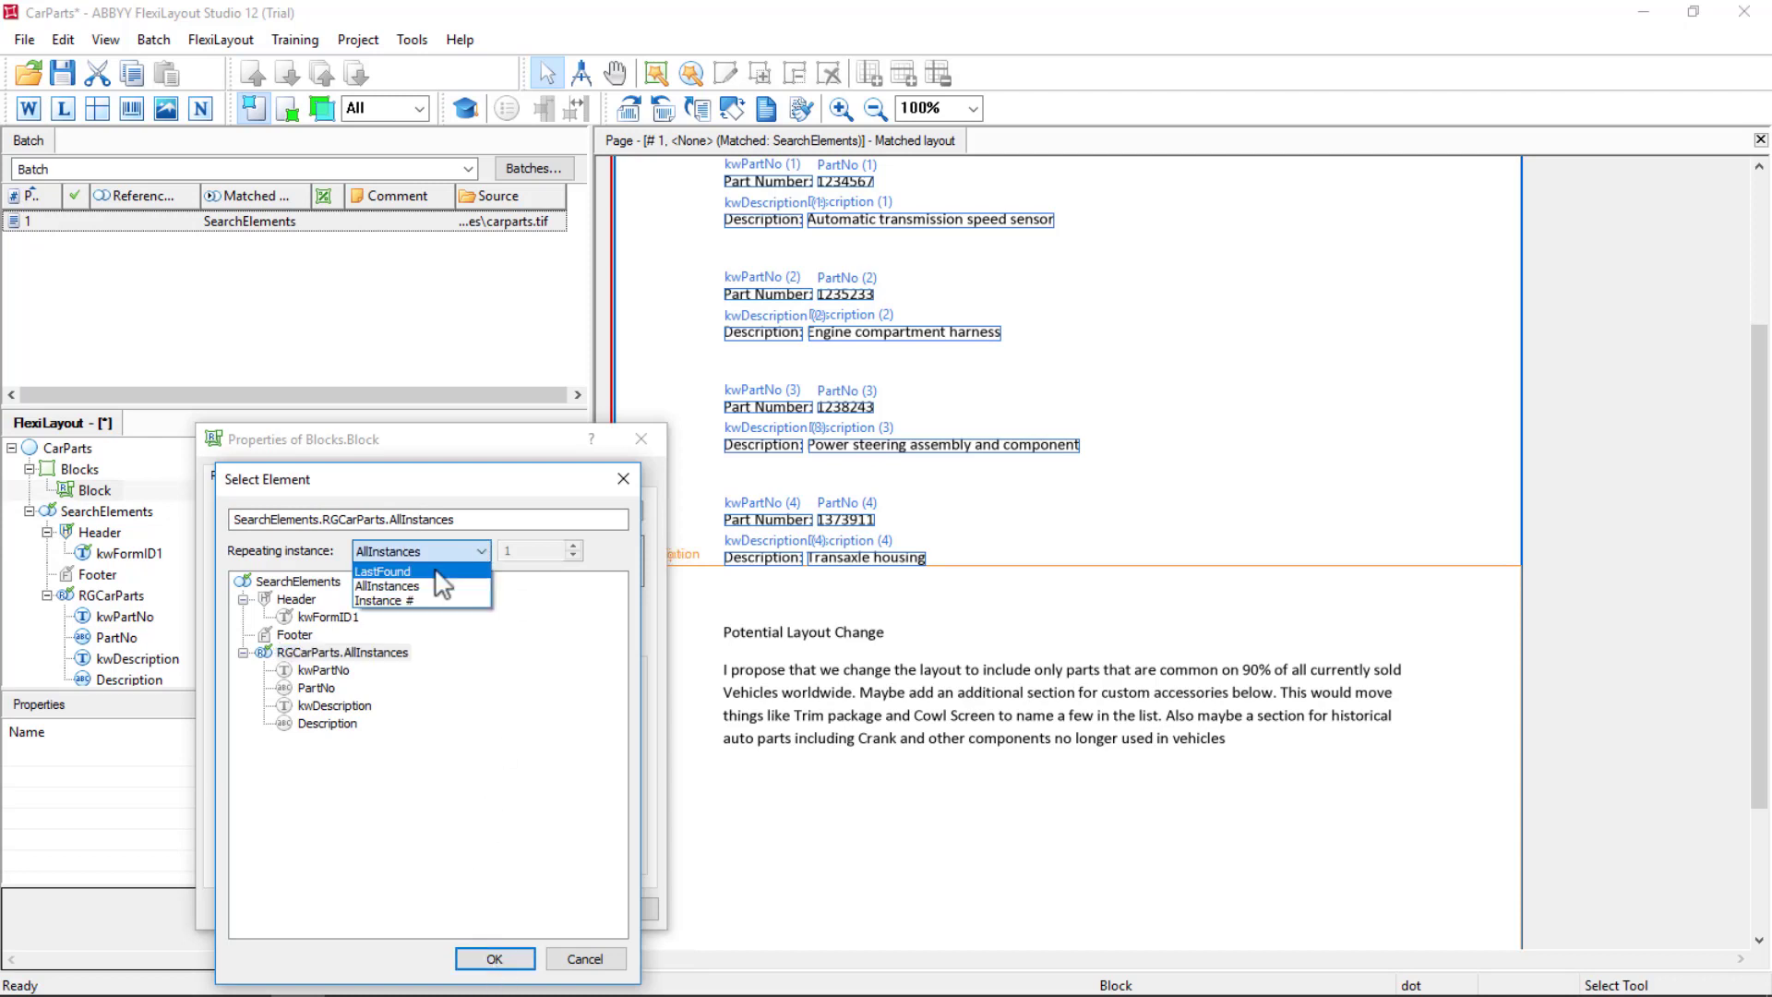
click(552, 659)
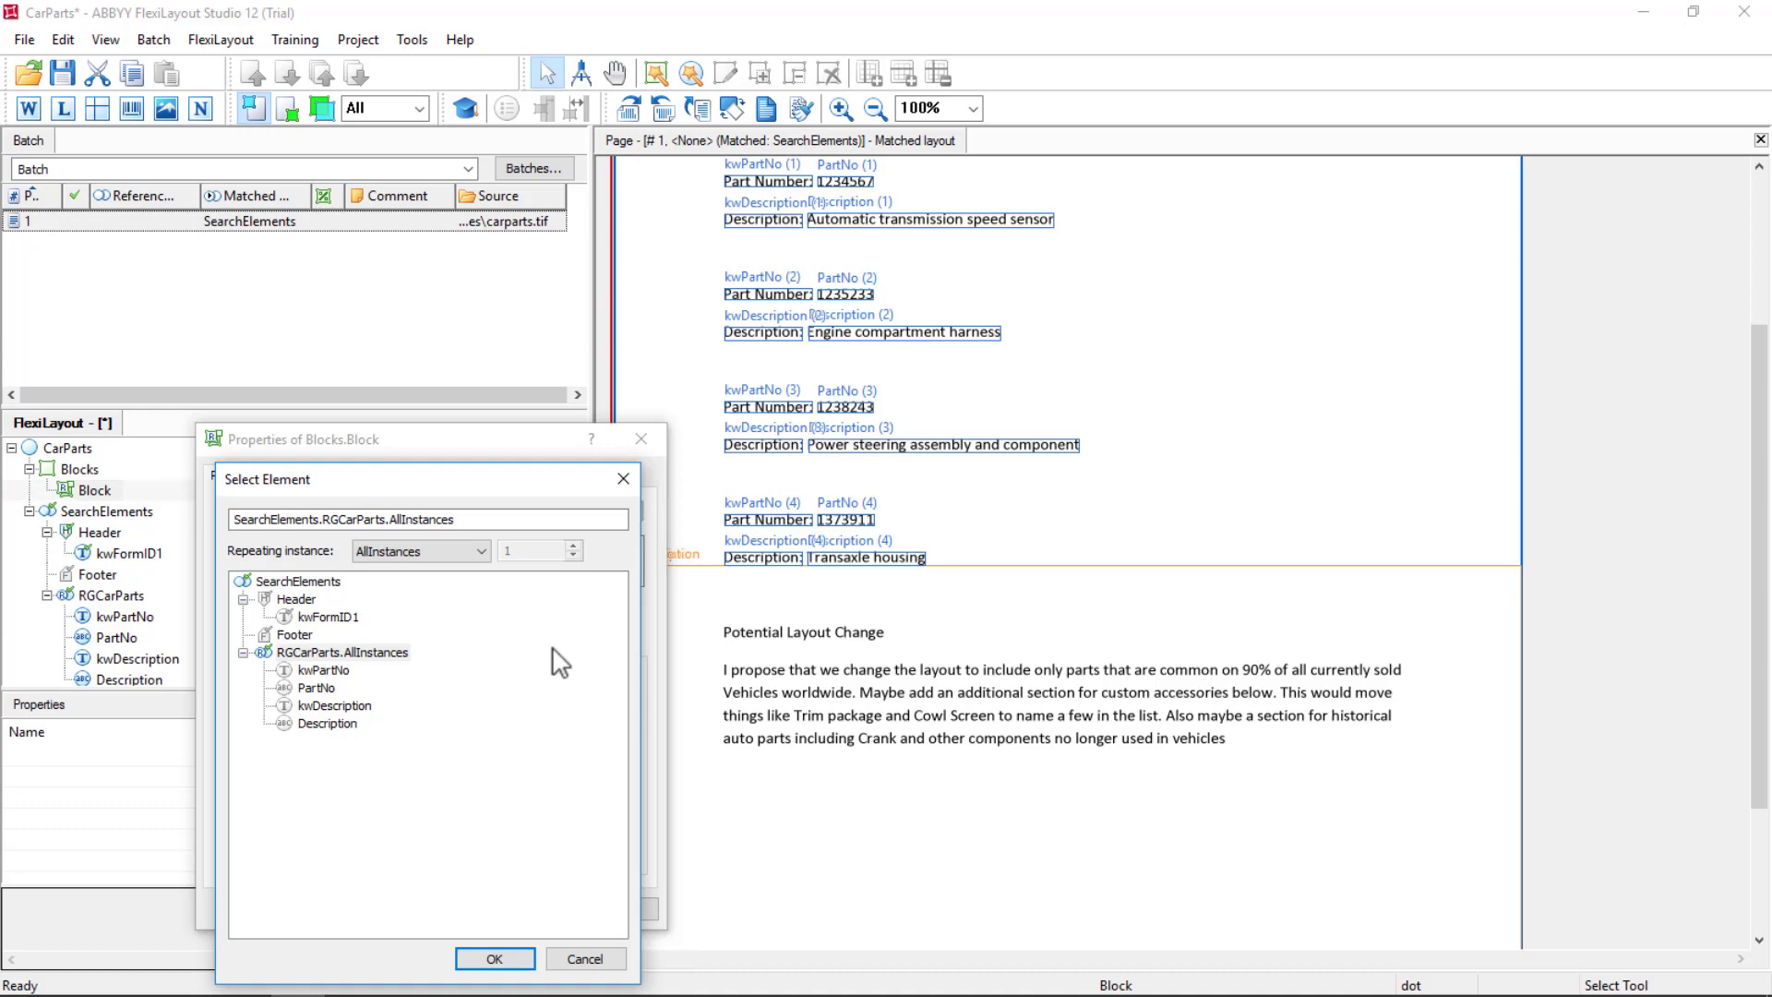
click(358, 654)
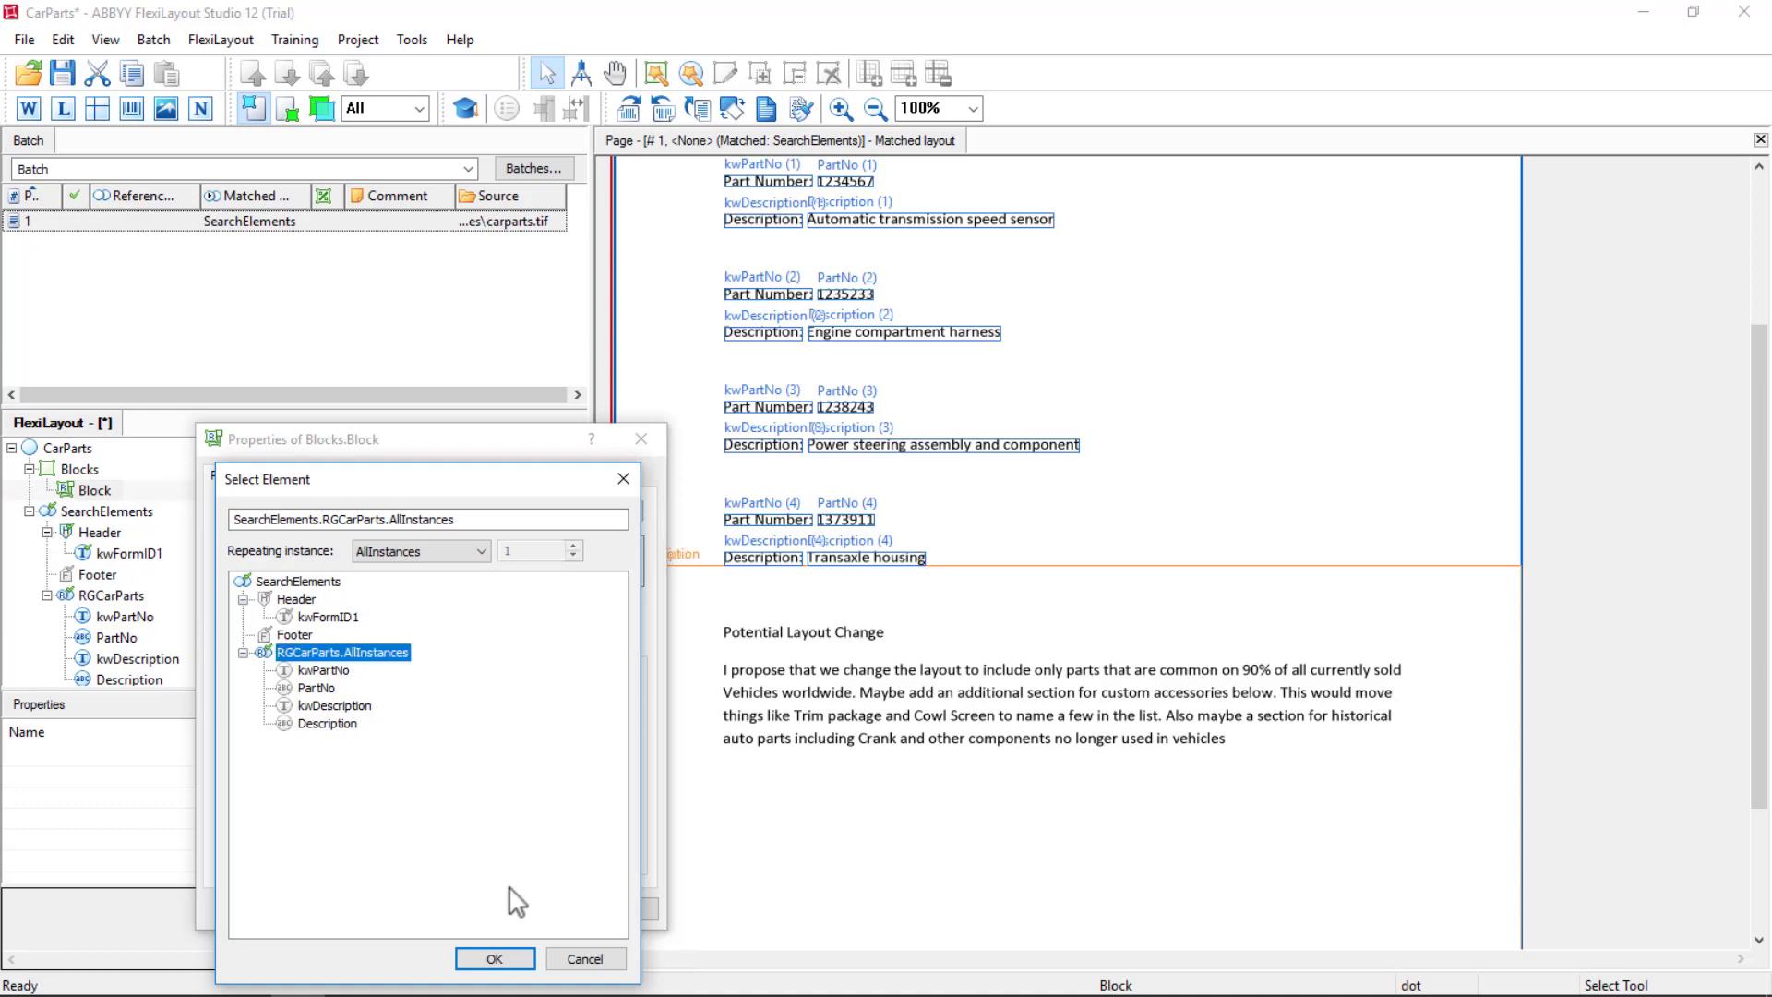
click(496, 959)
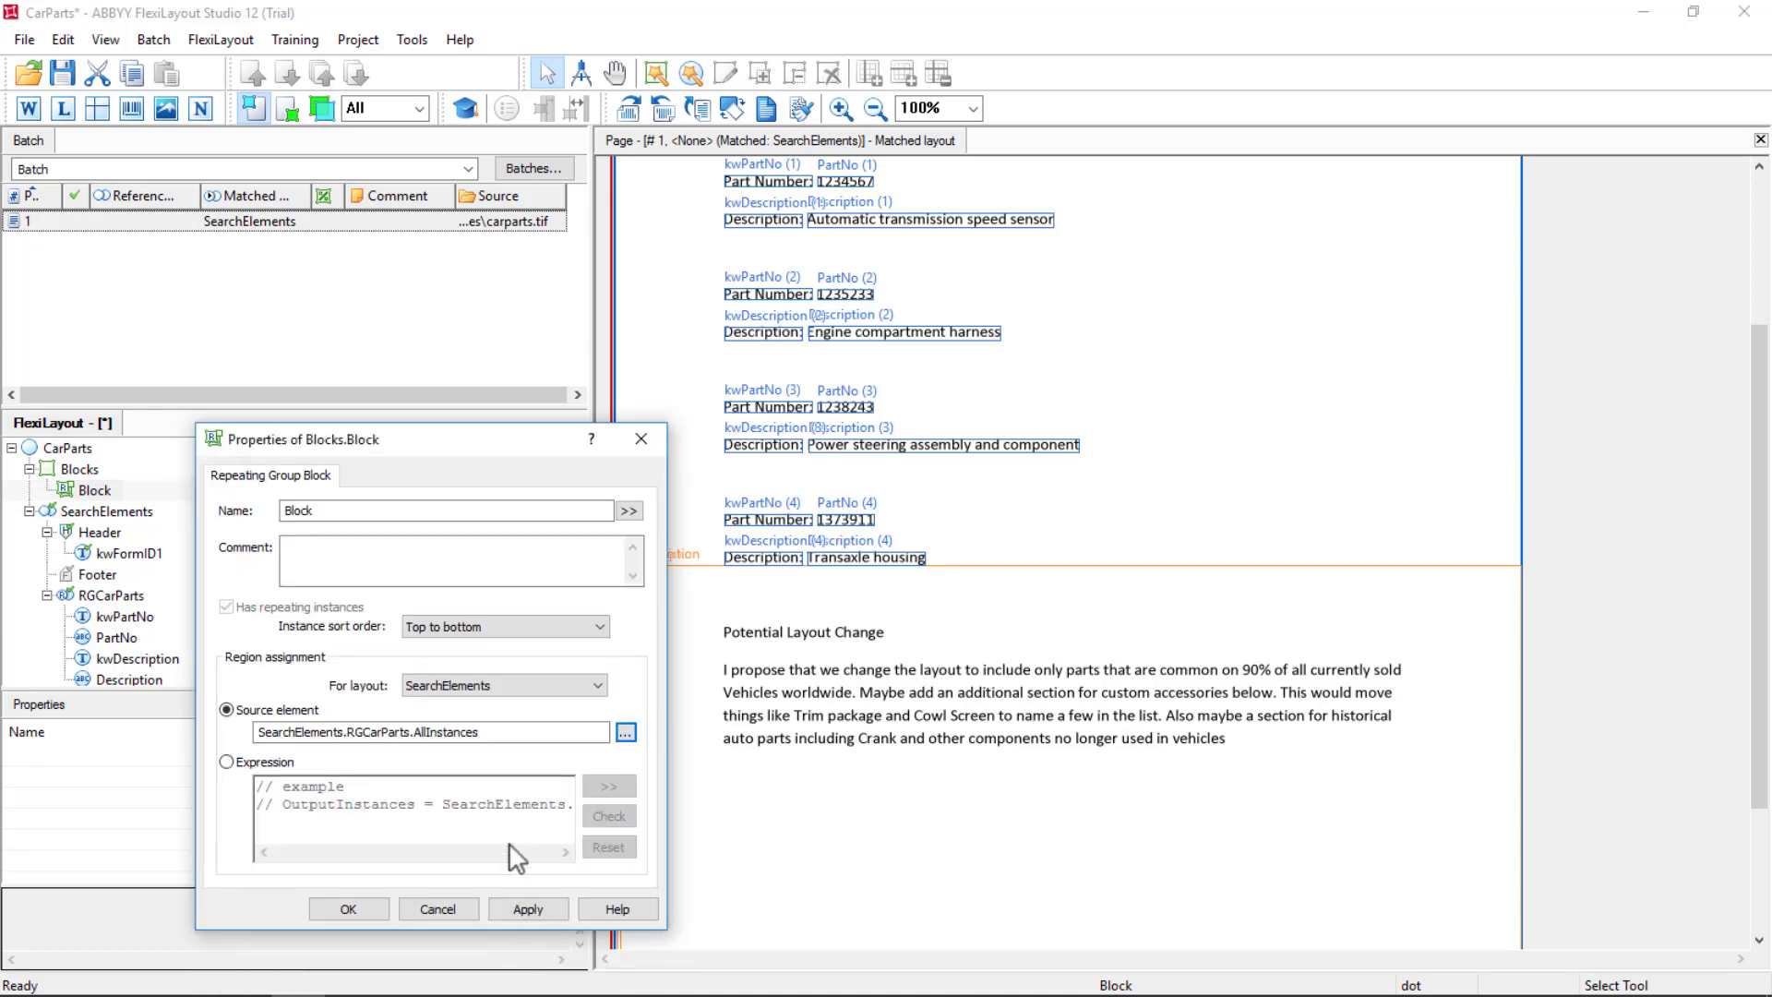
Set the group's instance sort order to In order of finding and apply it.
click(503, 628)
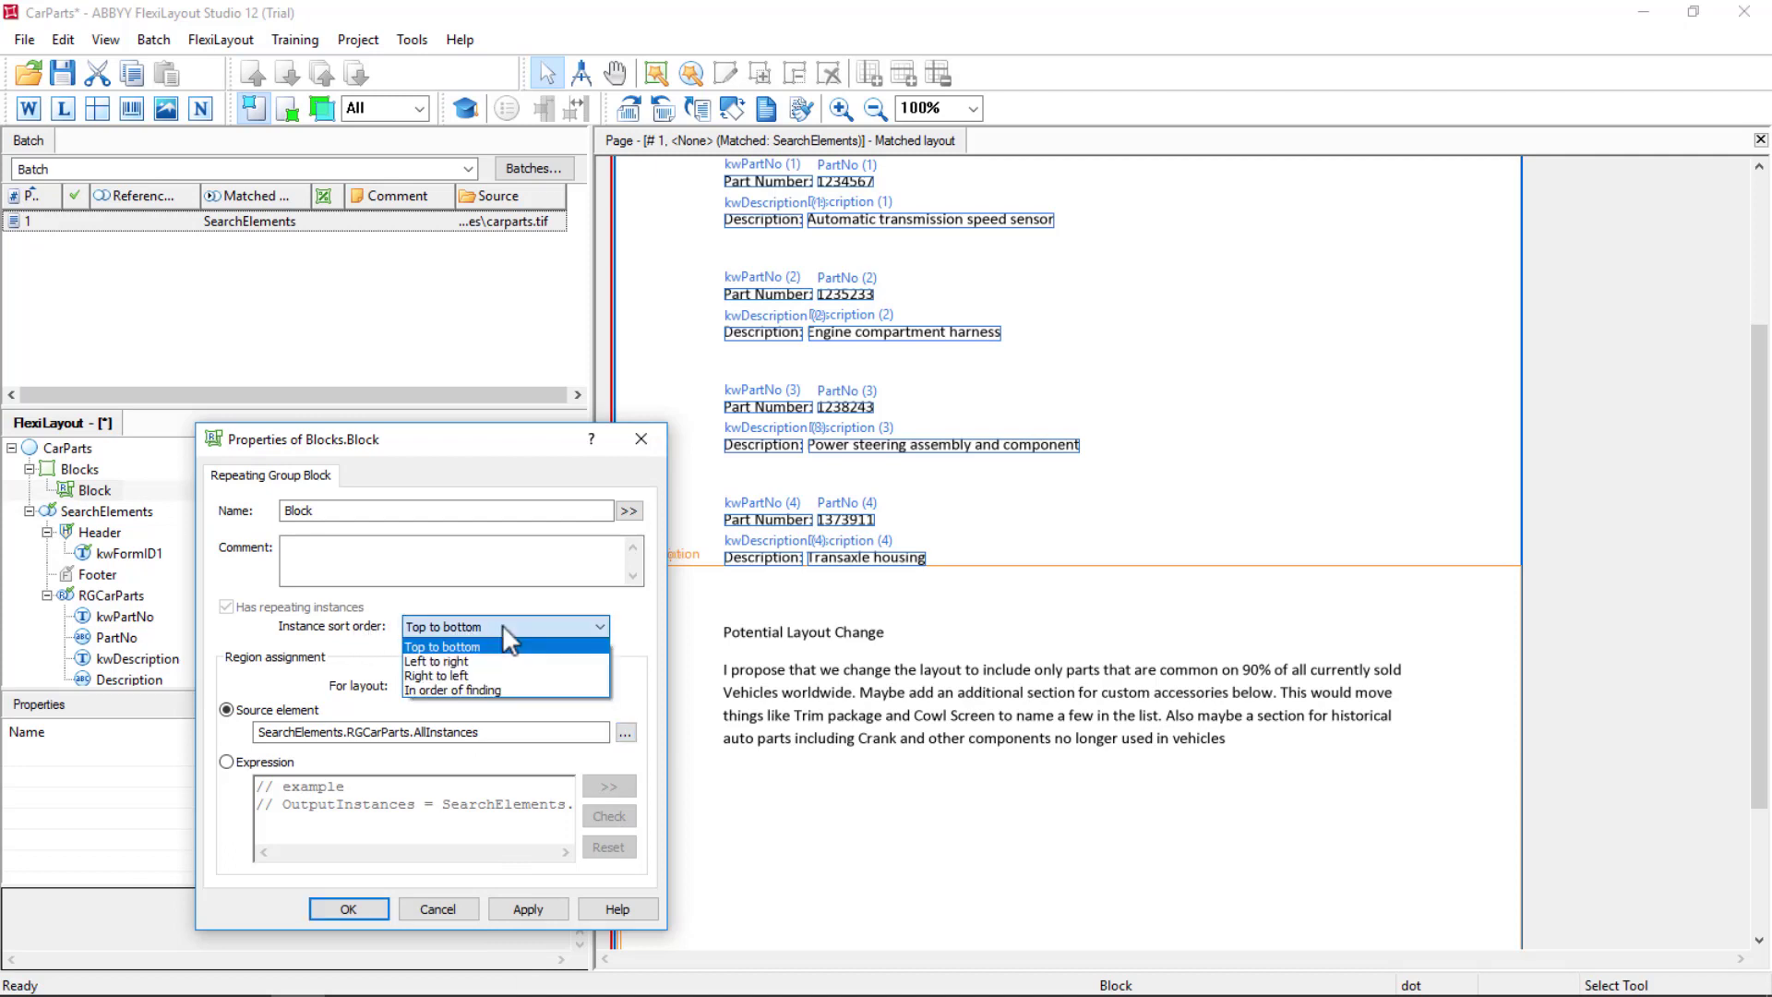
click(459, 691)
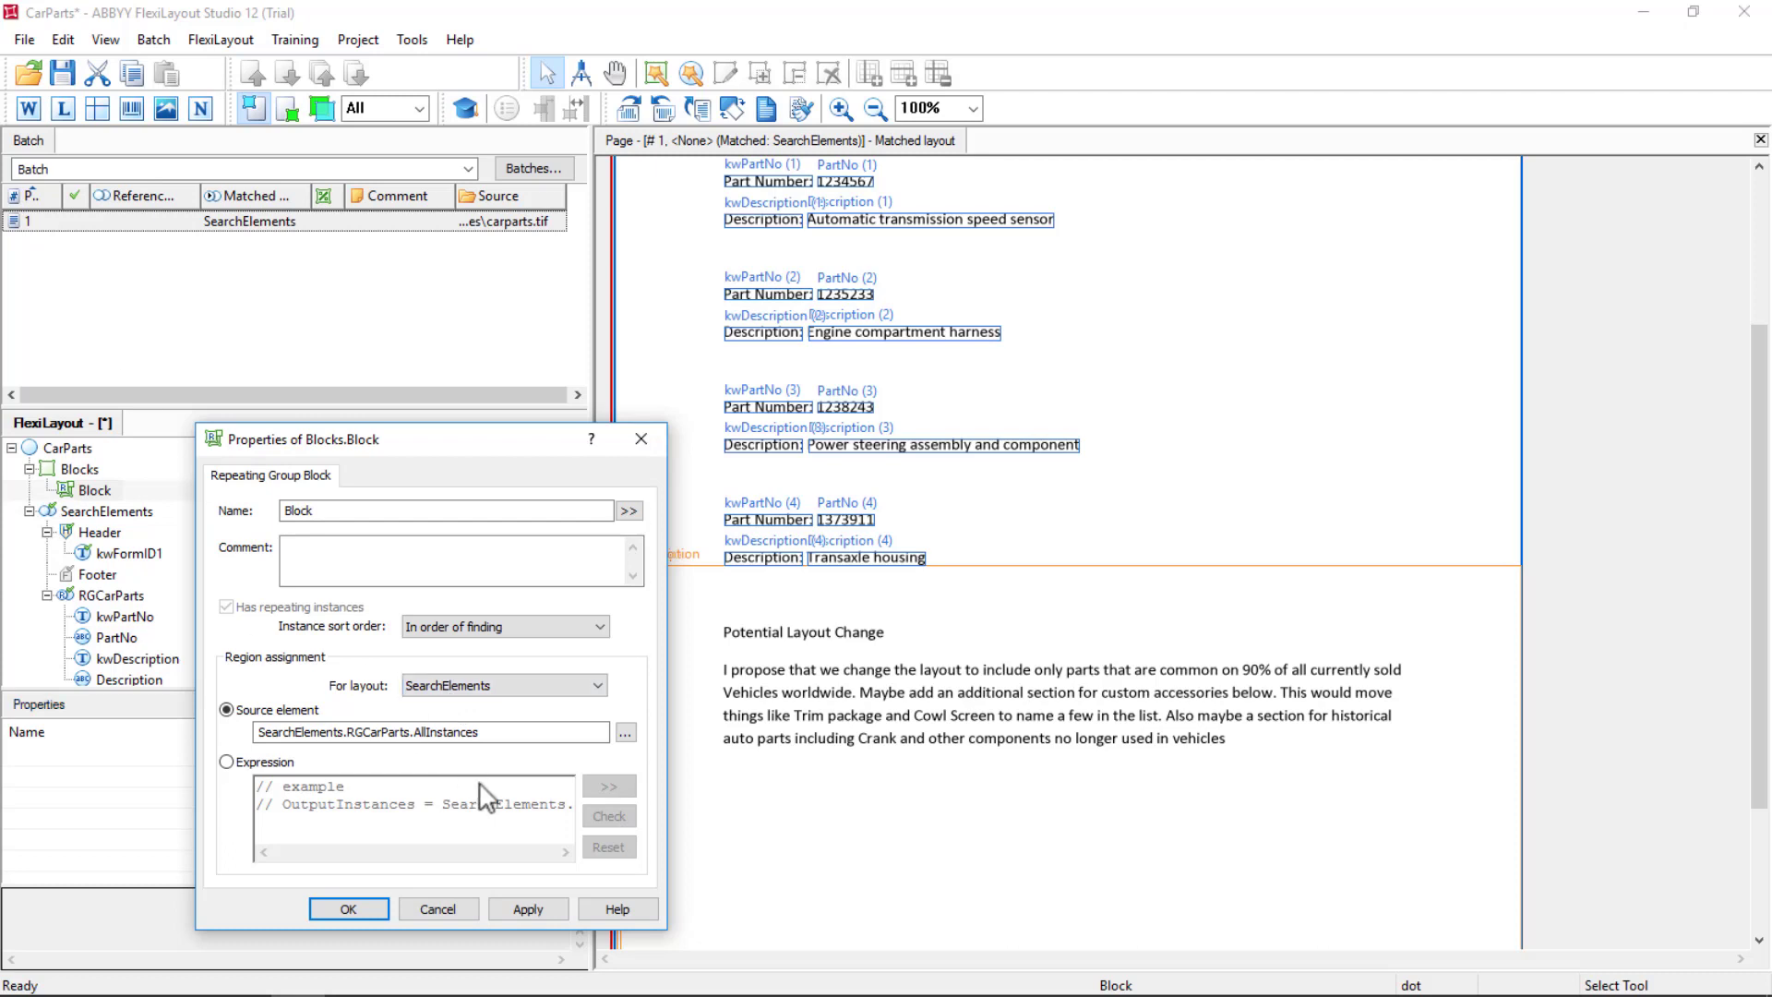
click(528, 907)
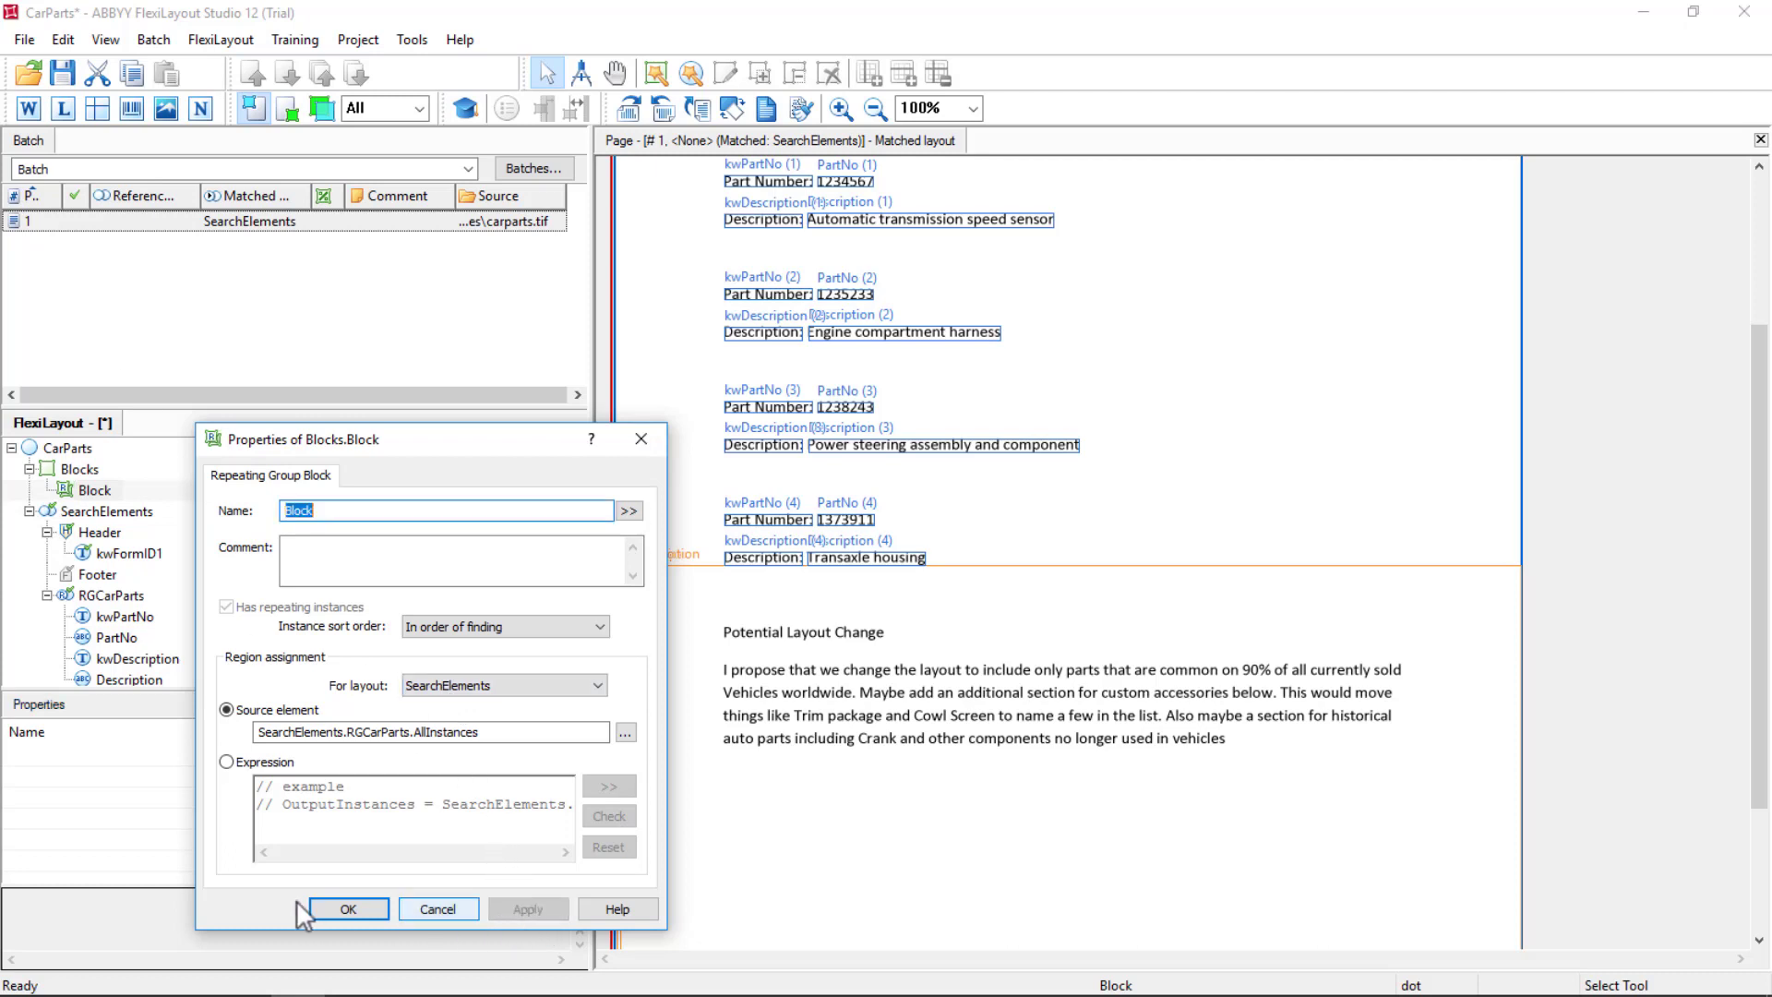
click(346, 909)
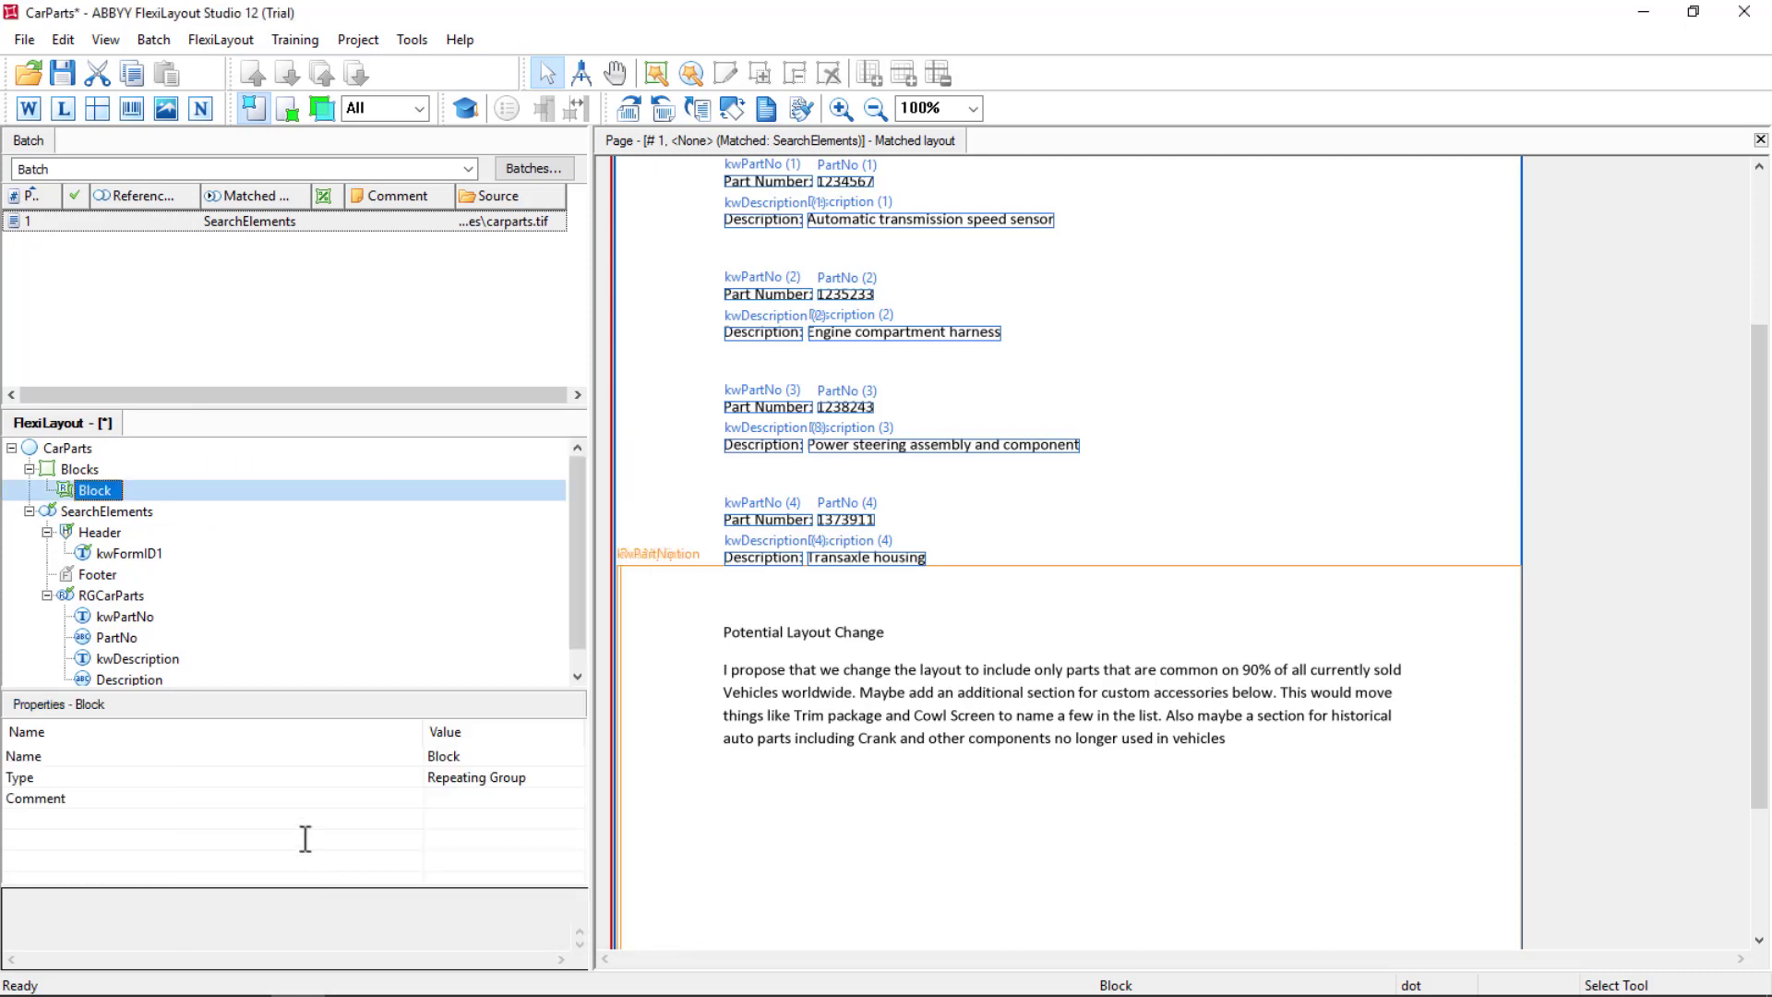
Rename the new repeating group block to CarPartsRG.
right_click(101, 487)
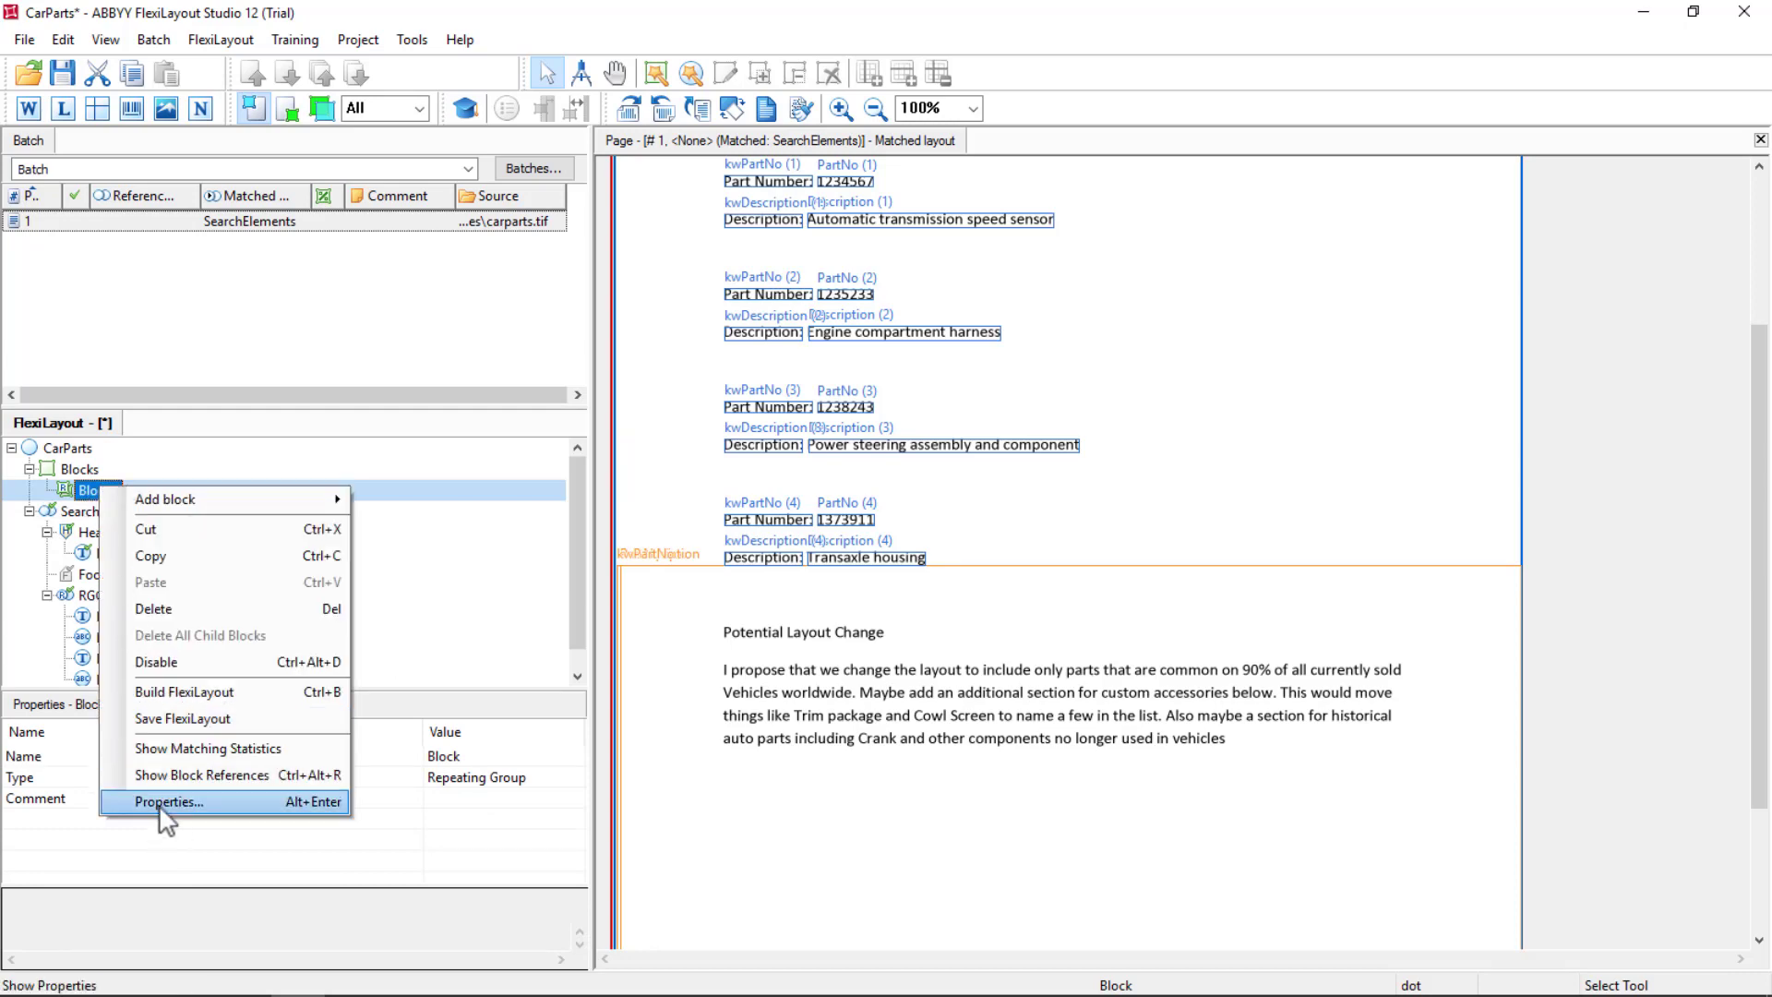
double_click(83, 493)
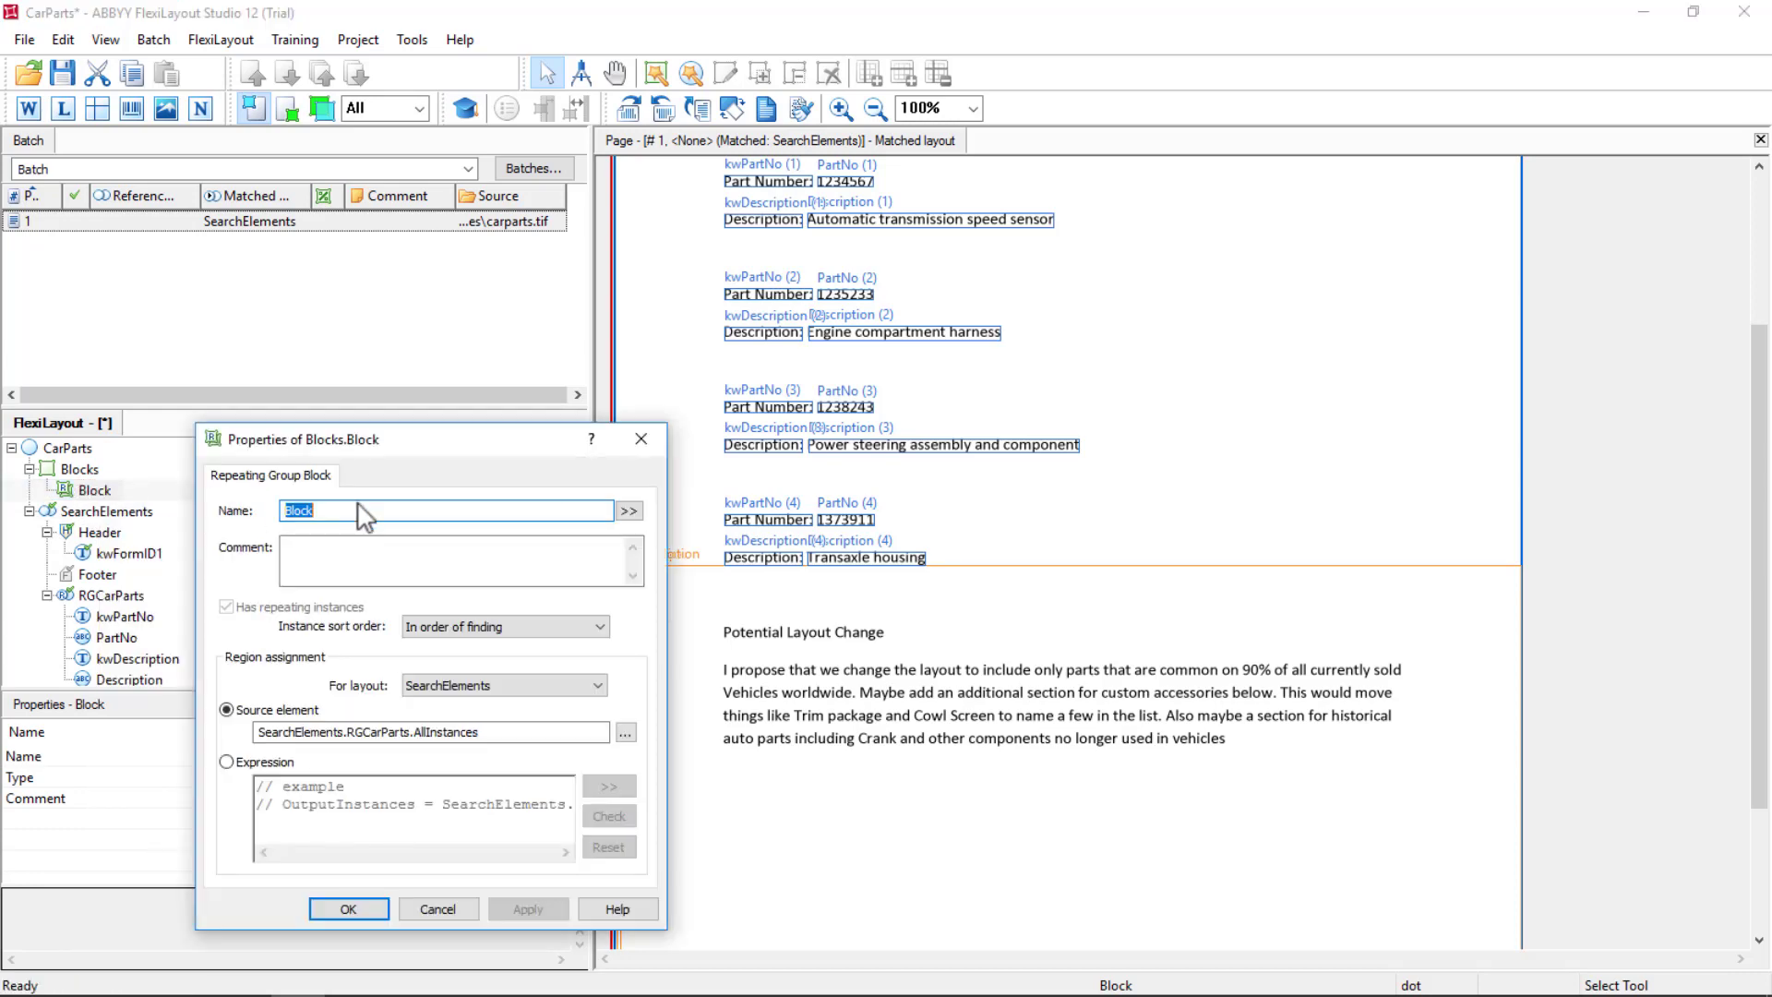
text(CarPartsRG)
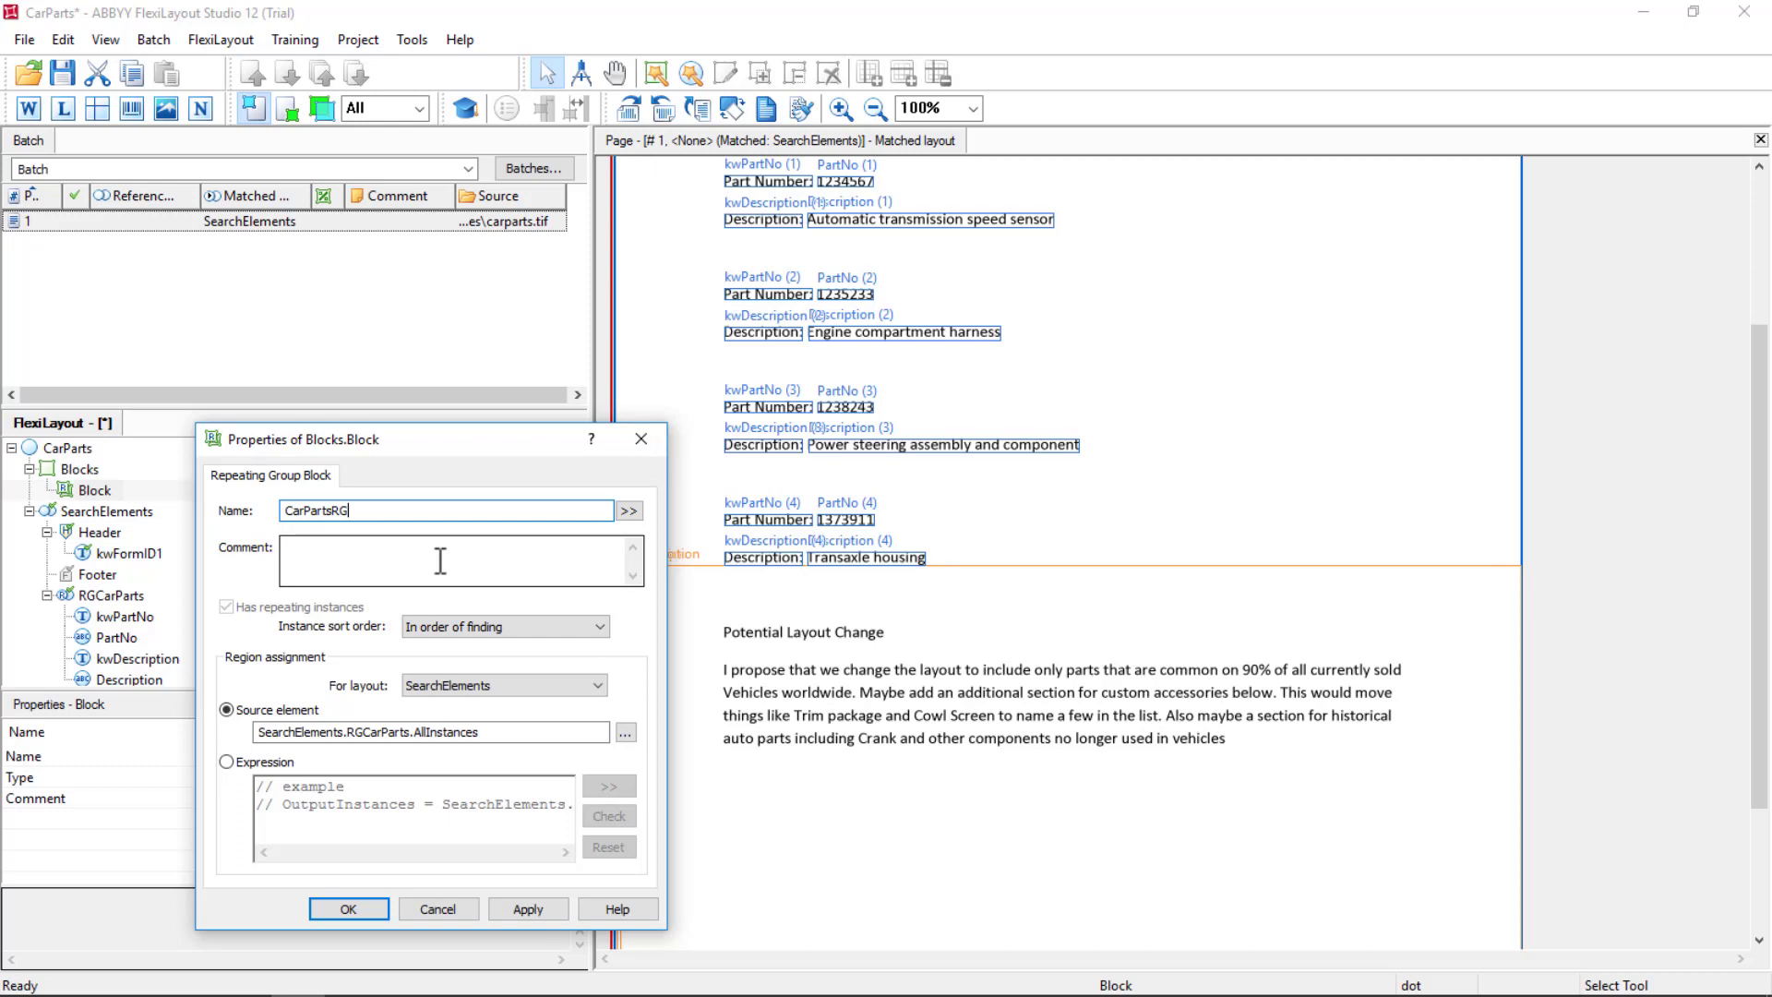
click(513, 906)
click(347, 907)
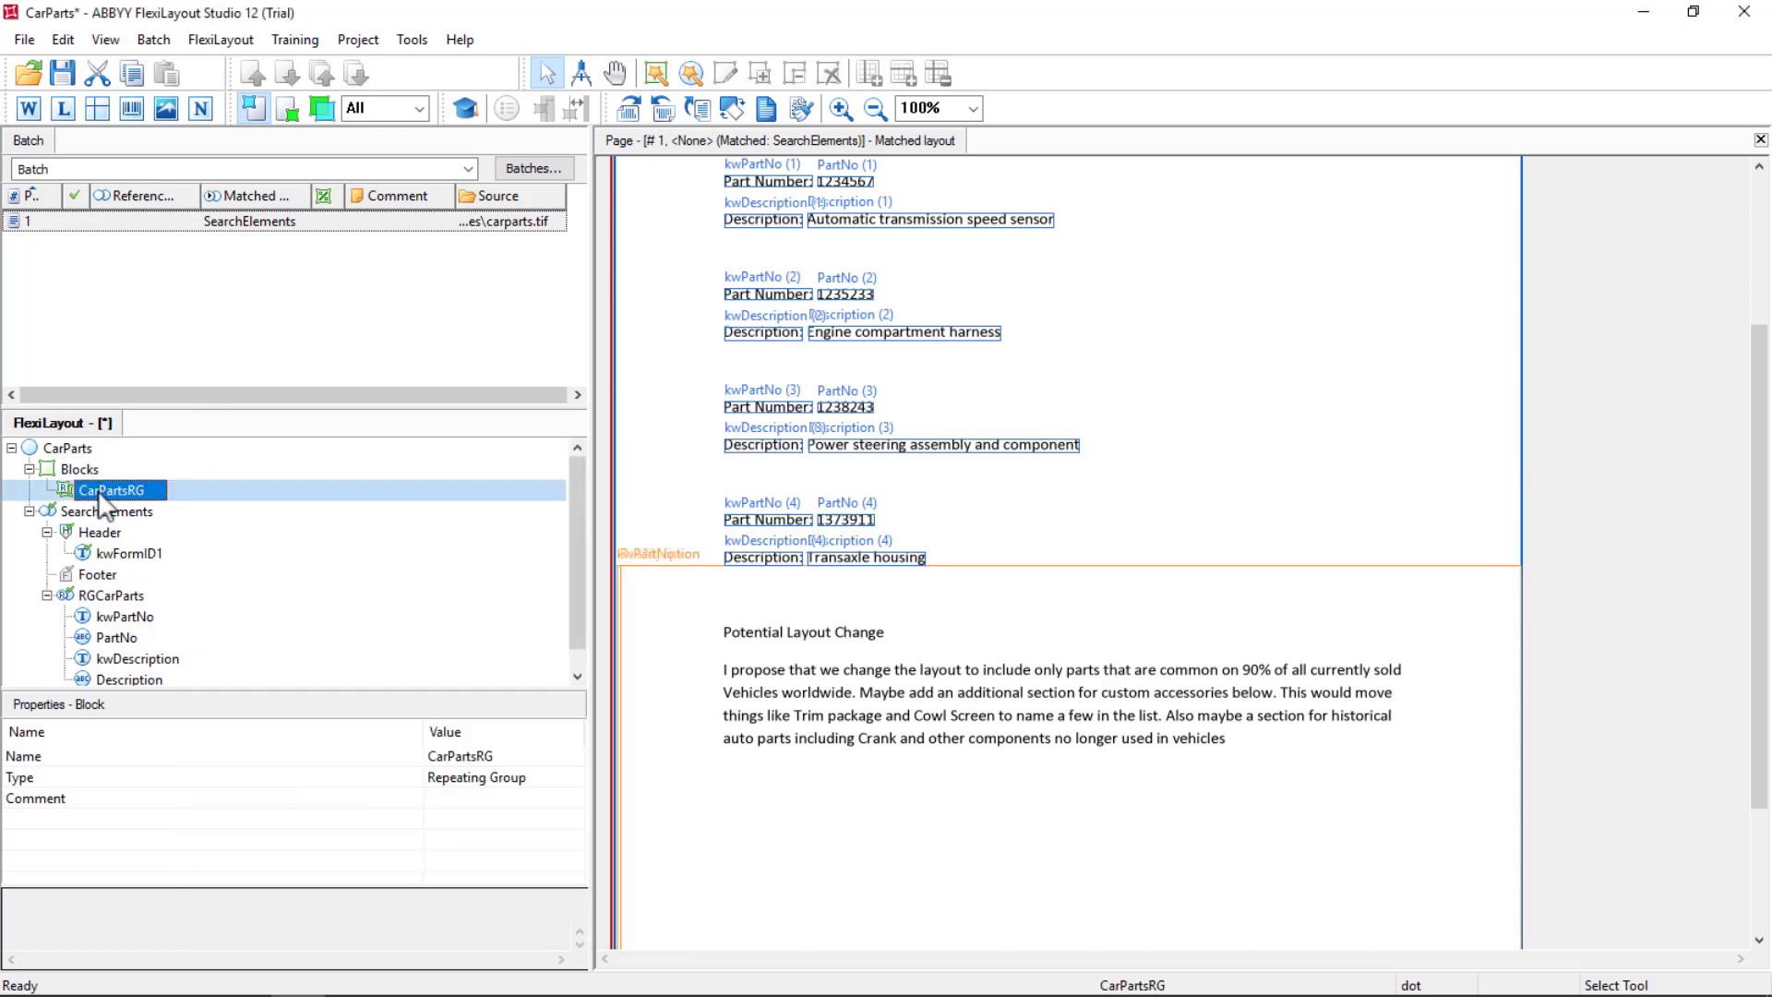
Add a PartNo text block inside CarPartsRG, sourced from the RGCarParts PartNo element.
right_click(104, 499)
mouse_move(170, 505)
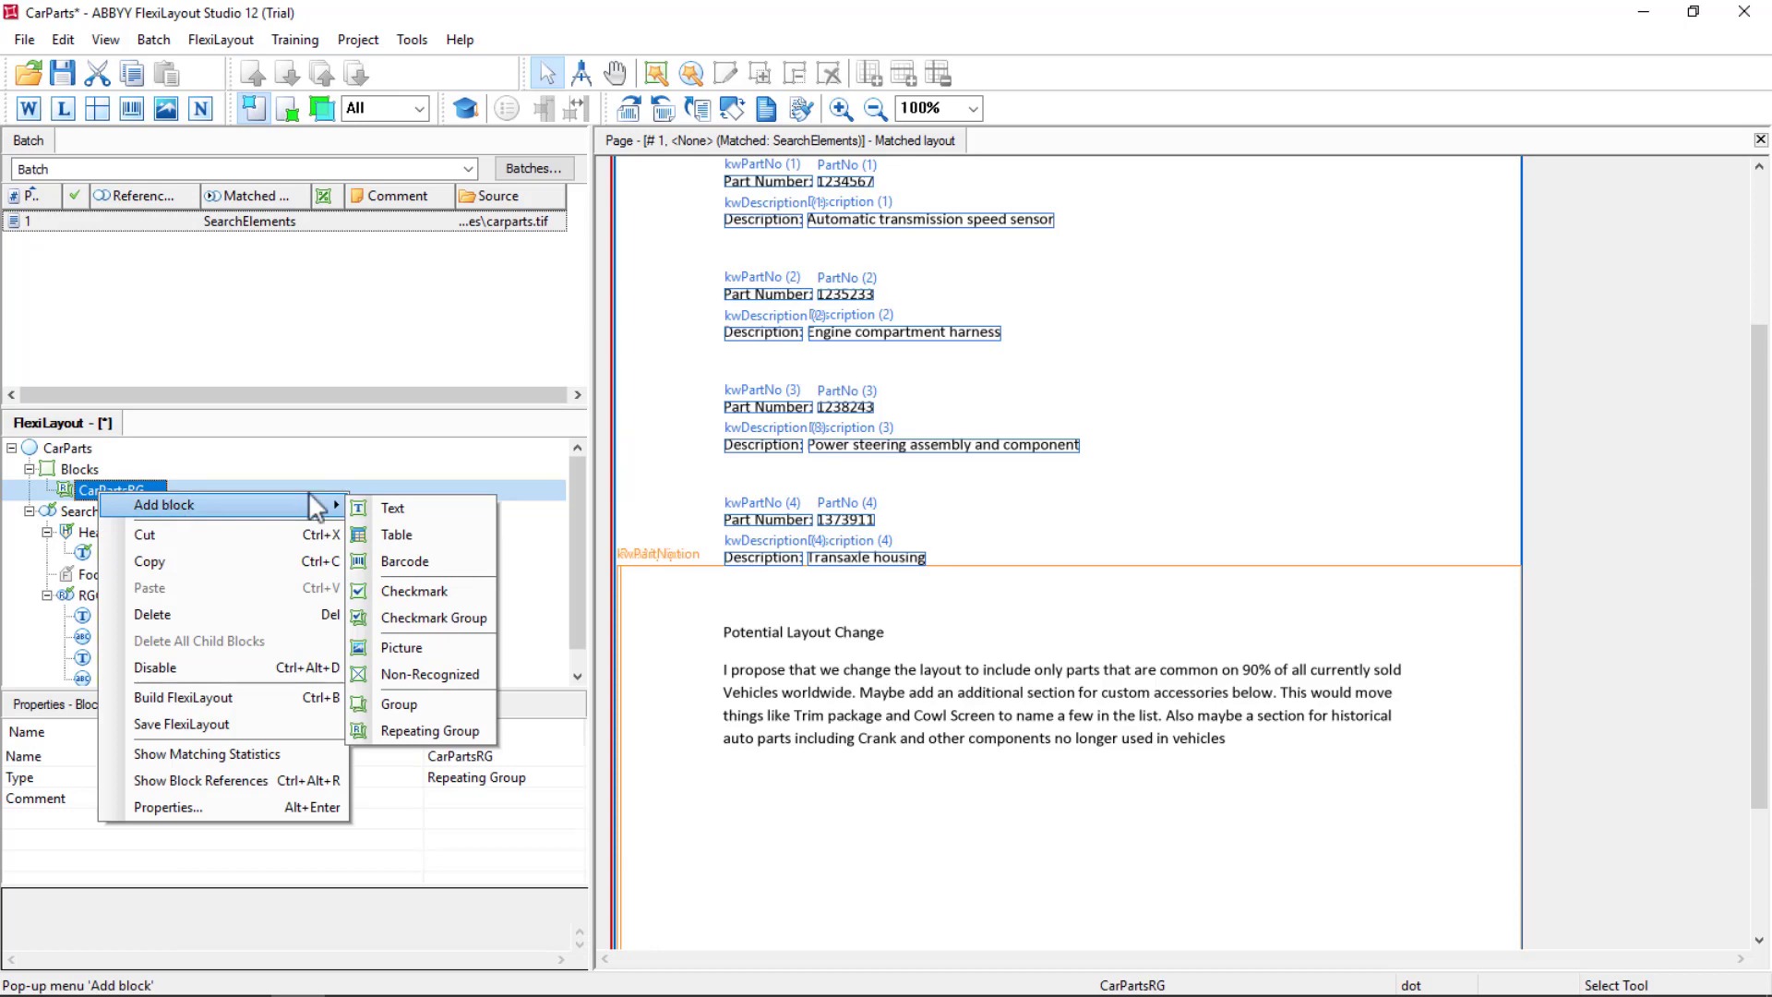
click(406, 507)
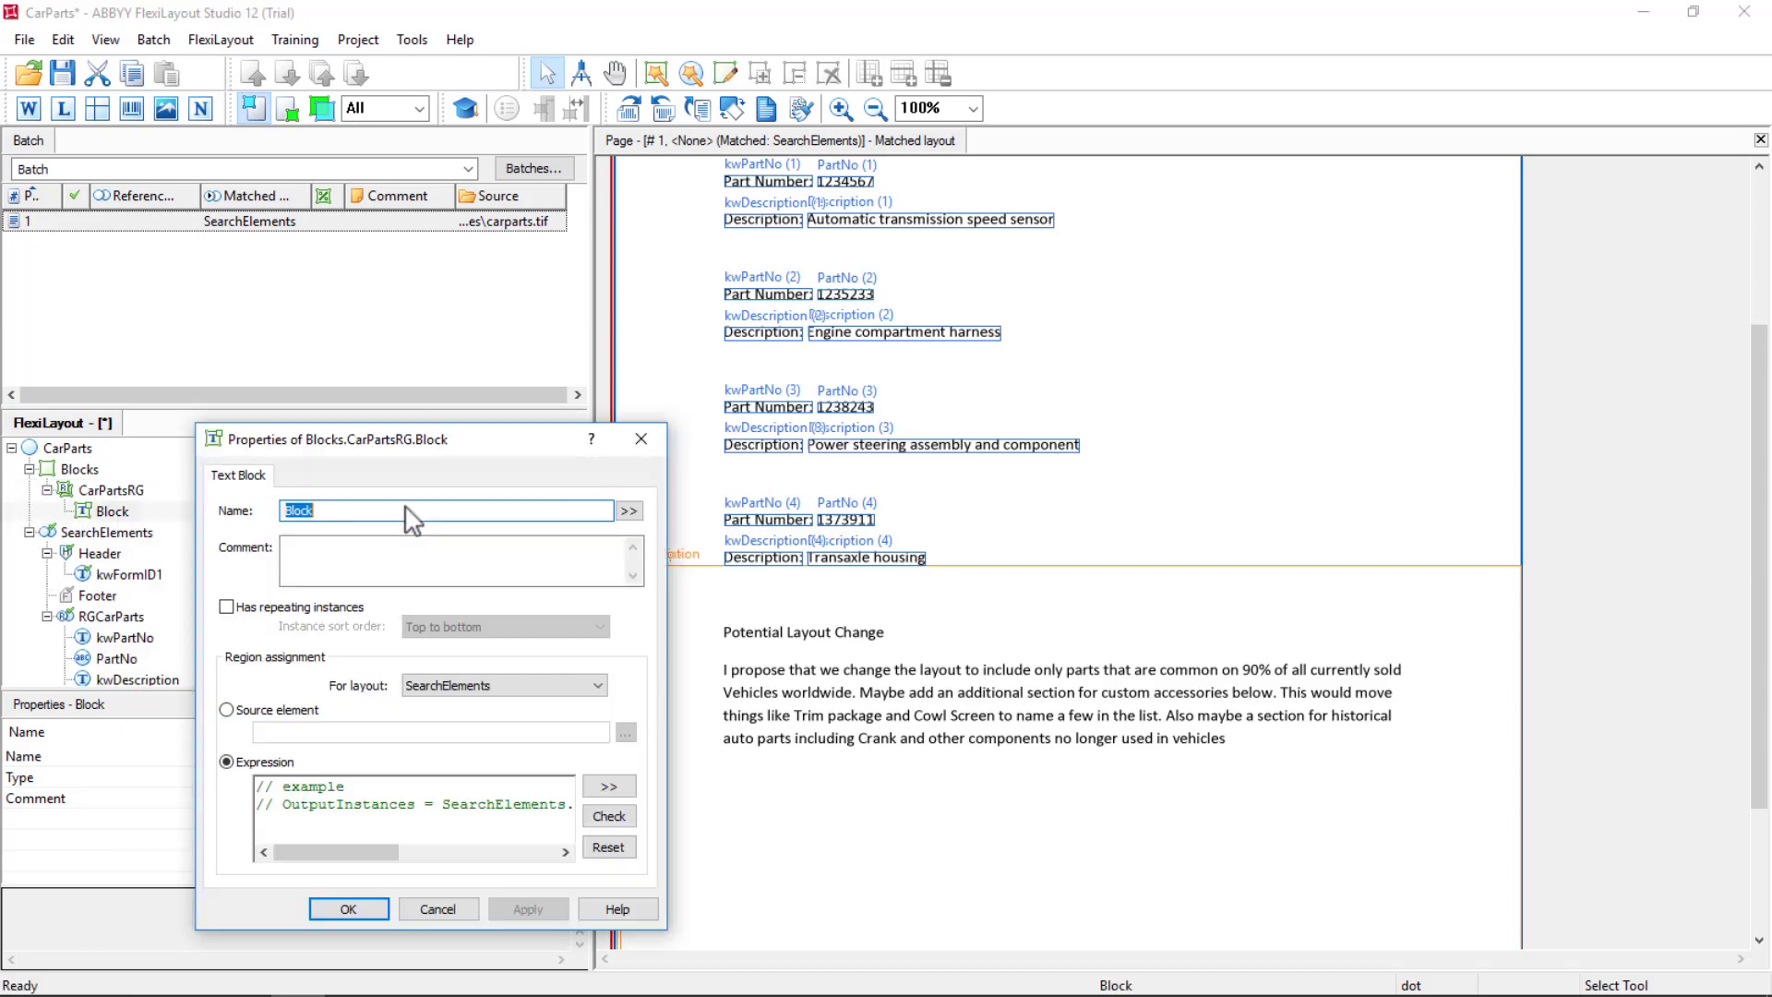
click(226, 709)
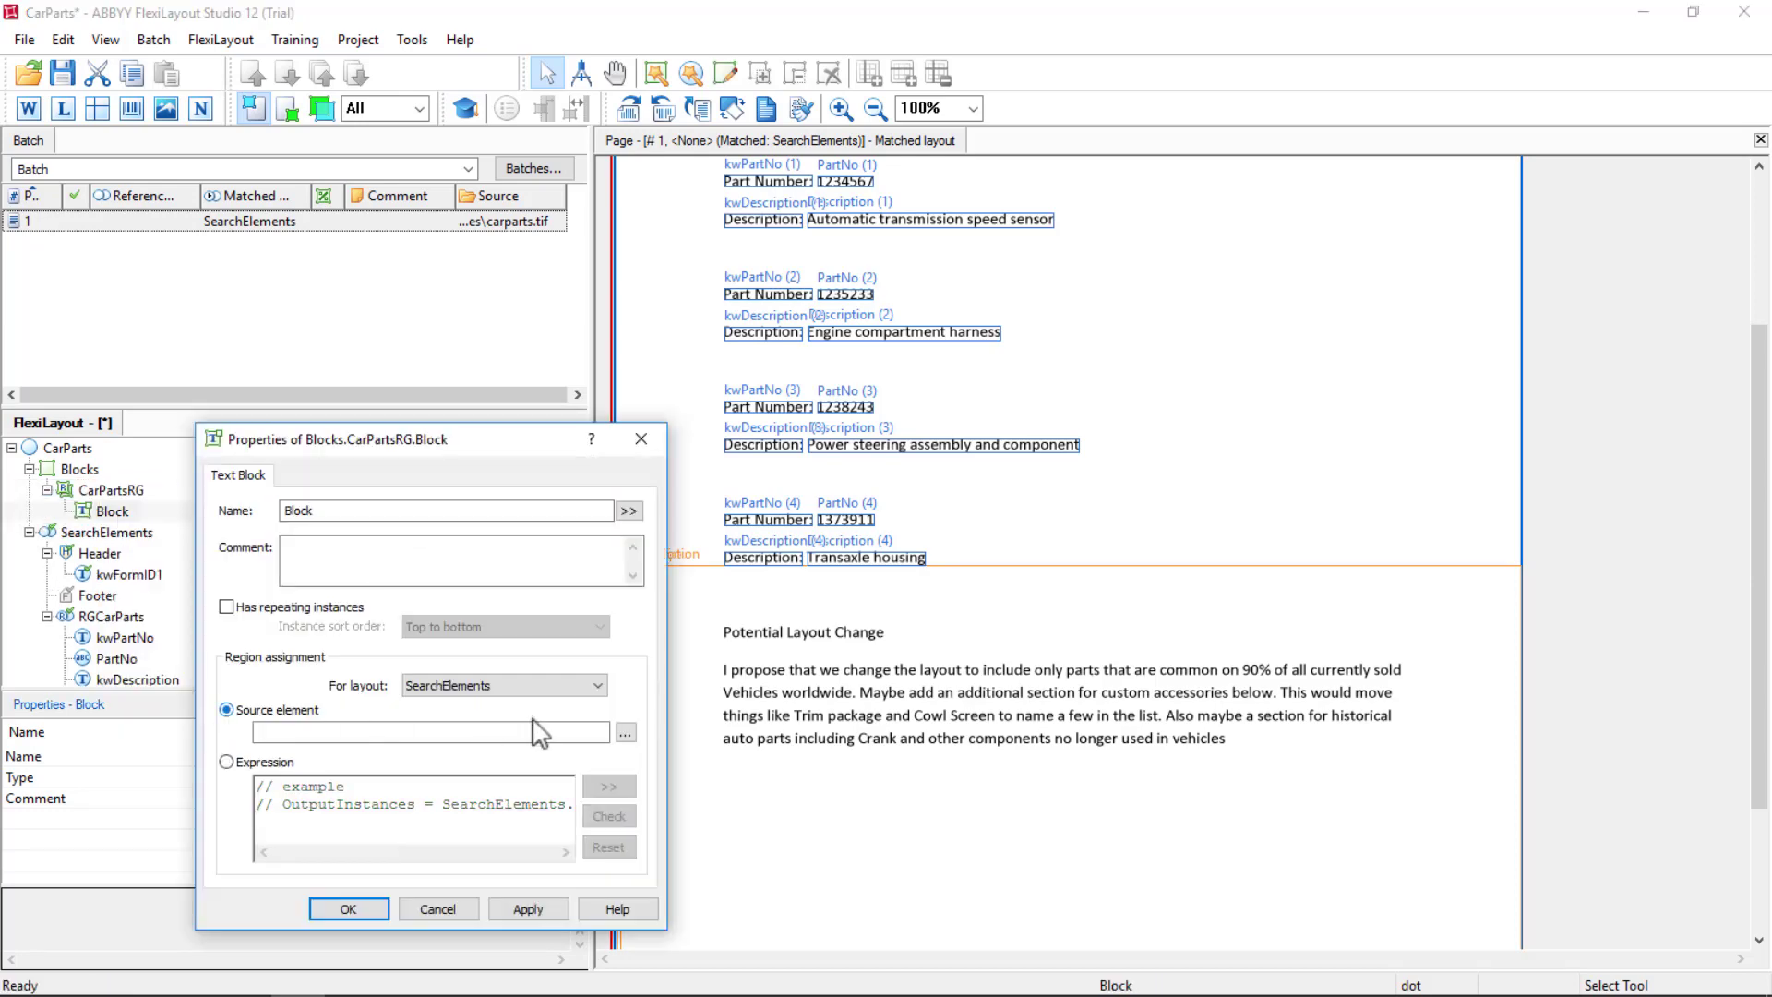
click(626, 733)
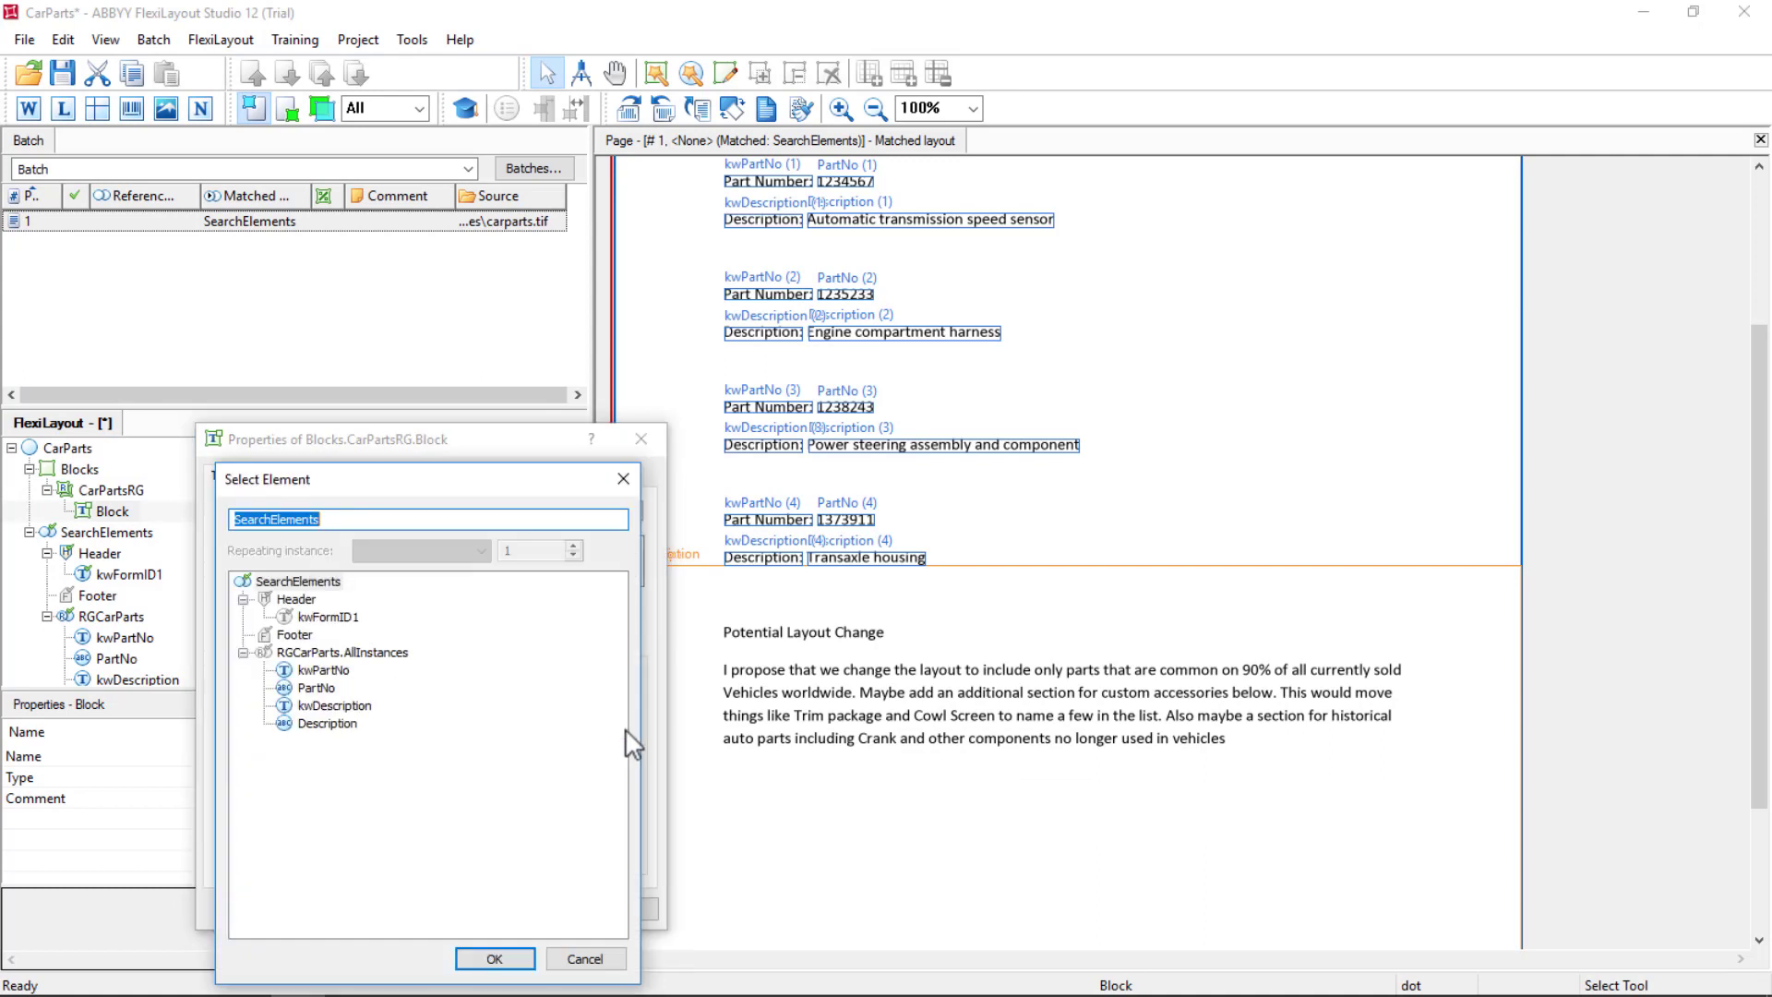
click(317, 688)
click(498, 957)
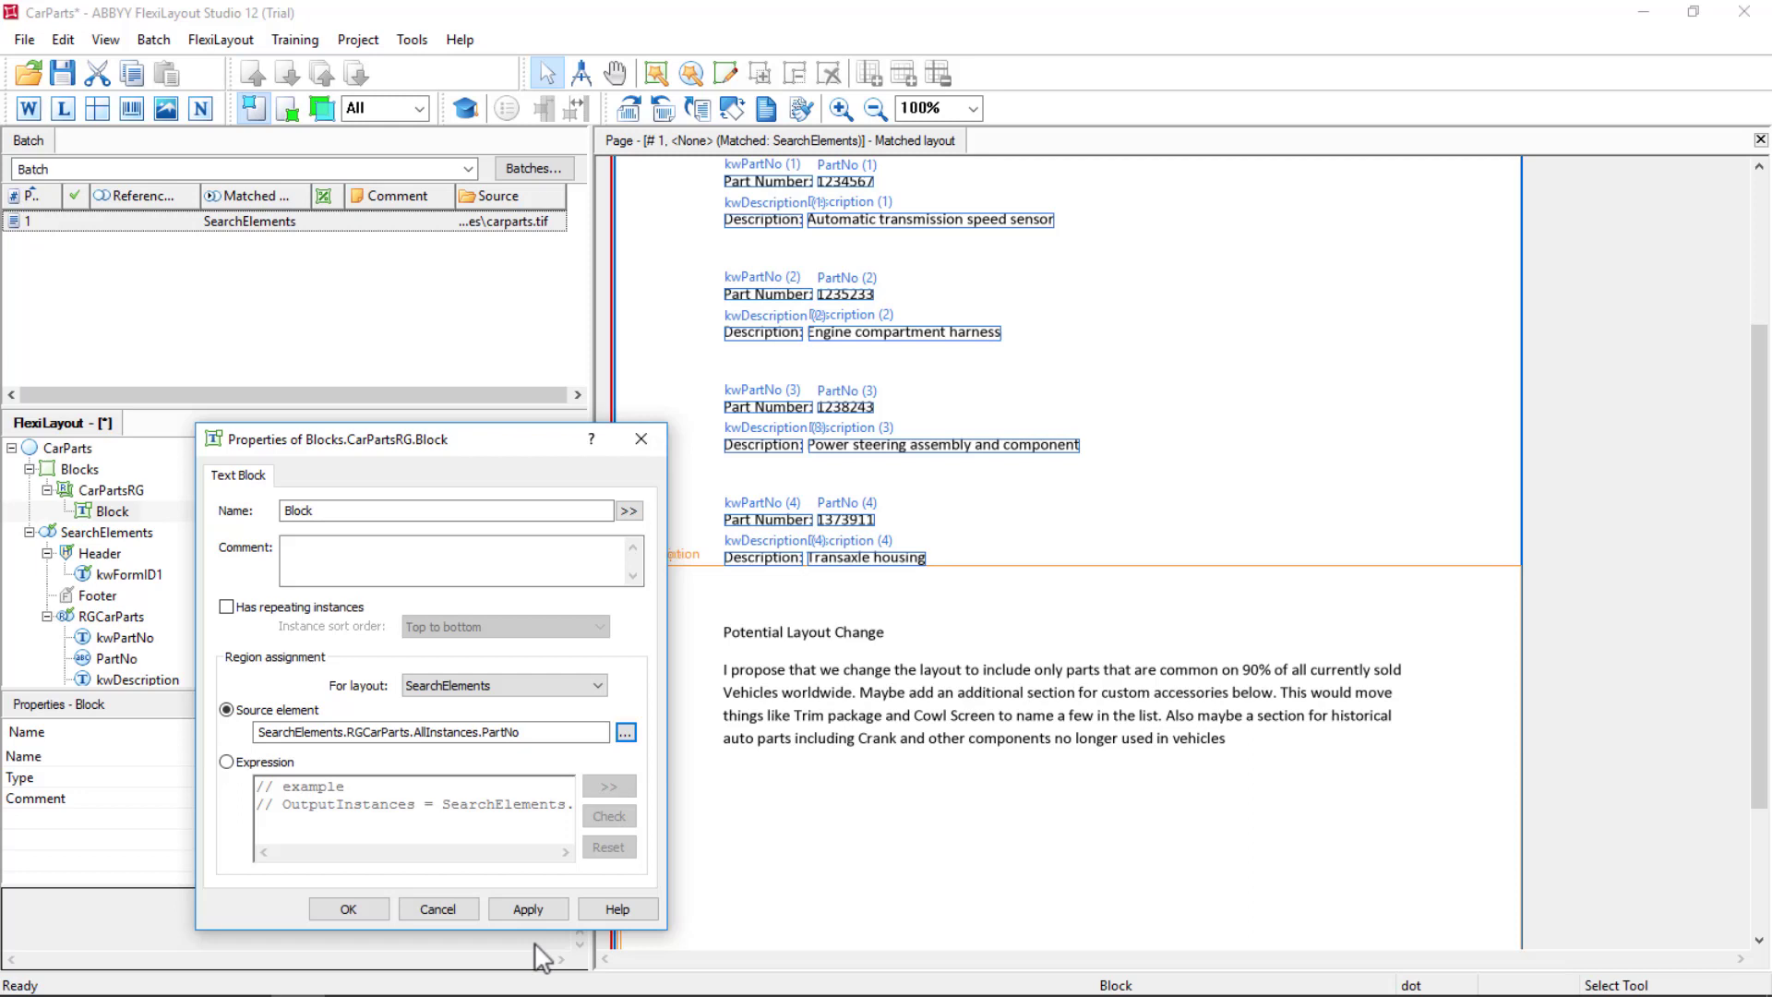
click(526, 908)
click(350, 908)
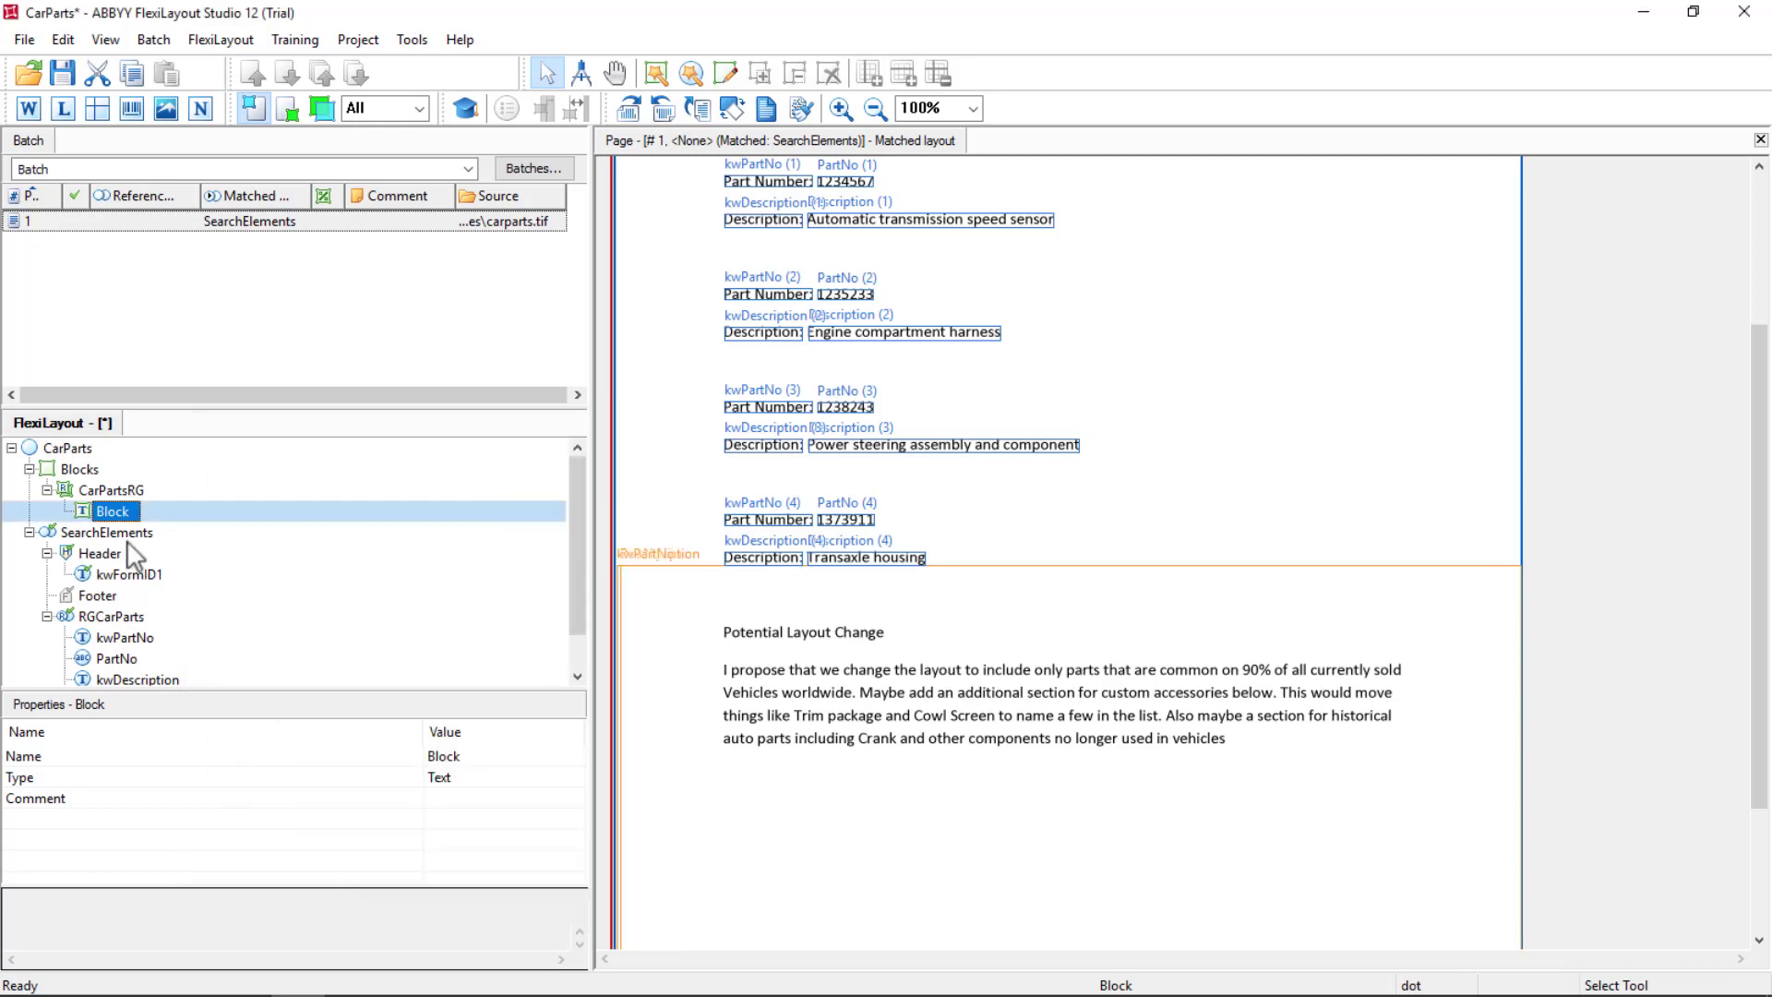
click(111, 513)
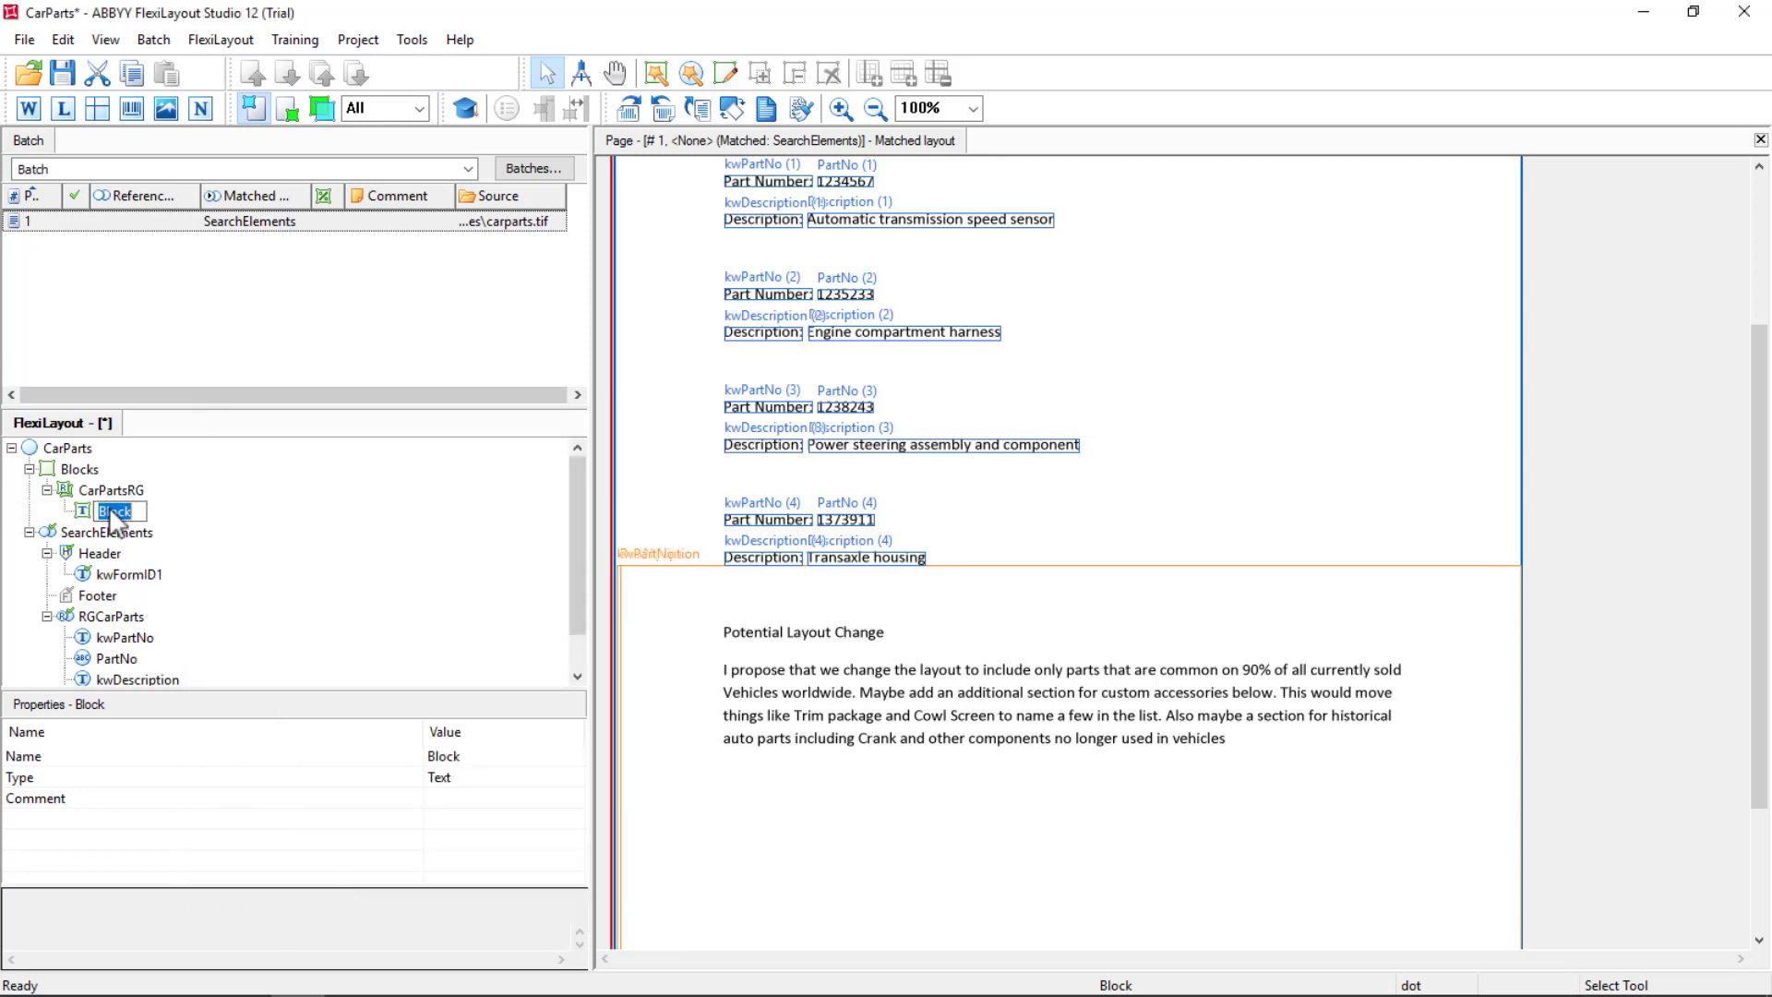
text(PartNo)
click(292, 550)
Add another text block in CarPartsRG sourced from RGCarParts.AllInstances.Description.
click(111, 495)
right_click(113, 503)
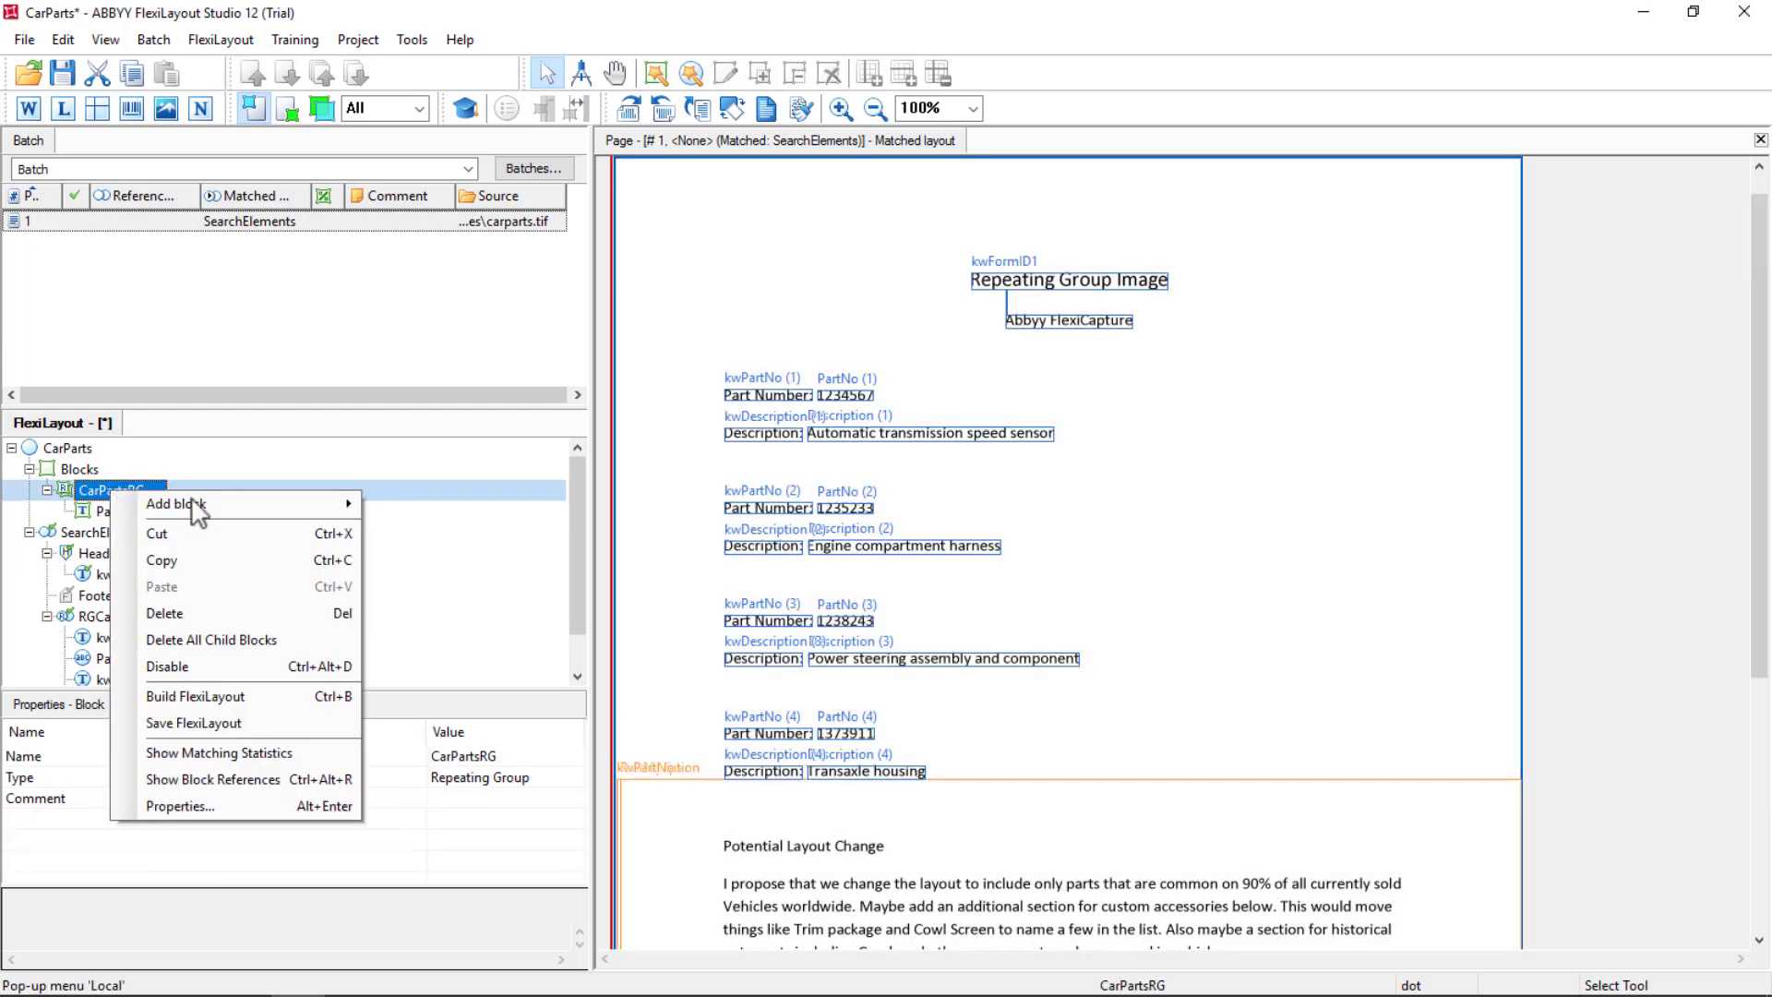
mouse_move(192, 502)
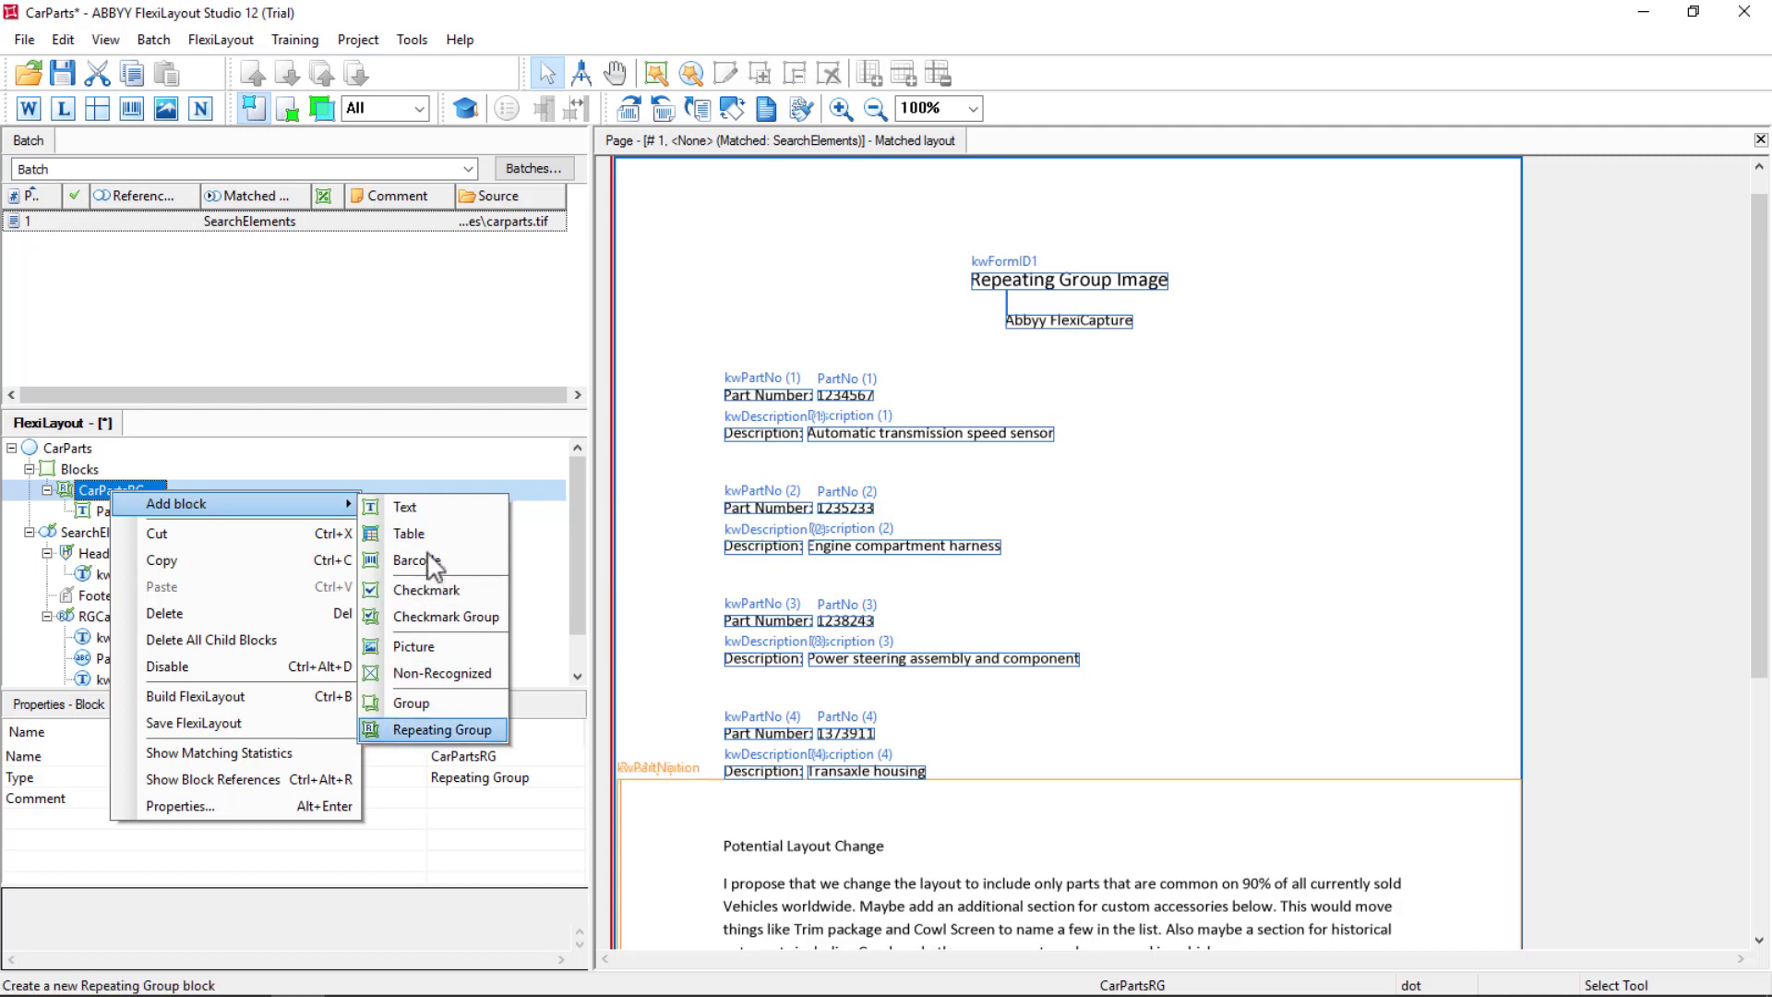
click(404, 505)
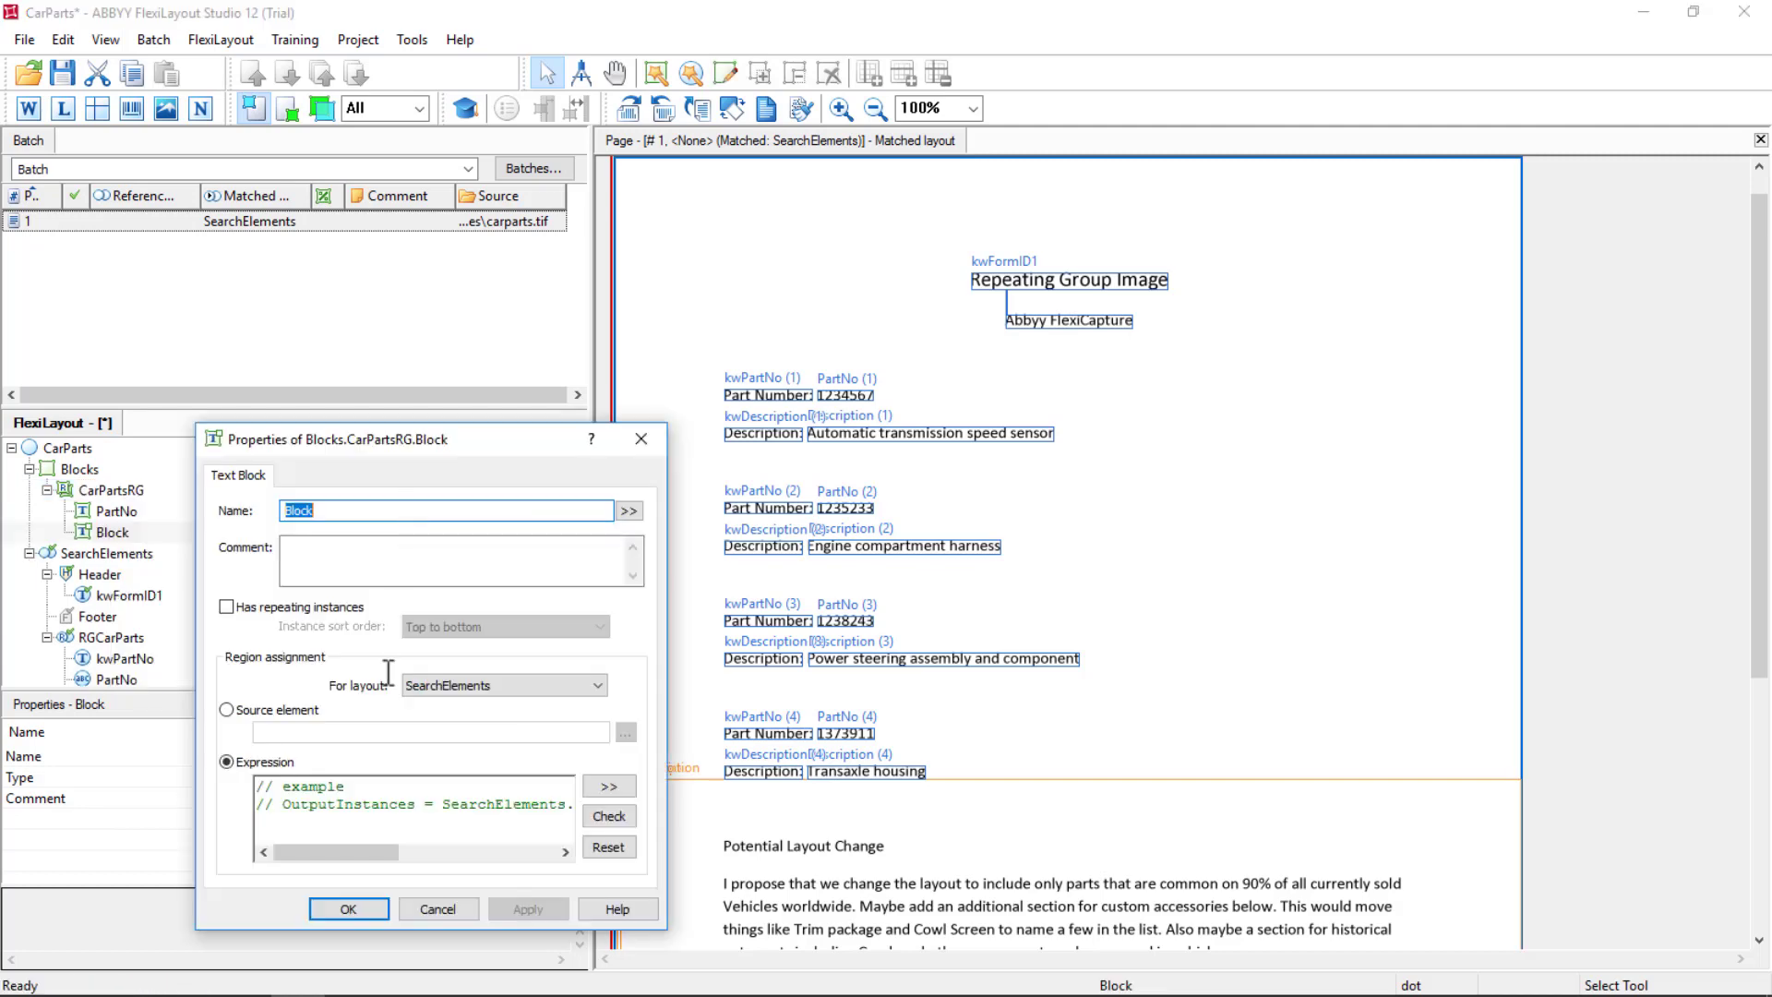
click(226, 710)
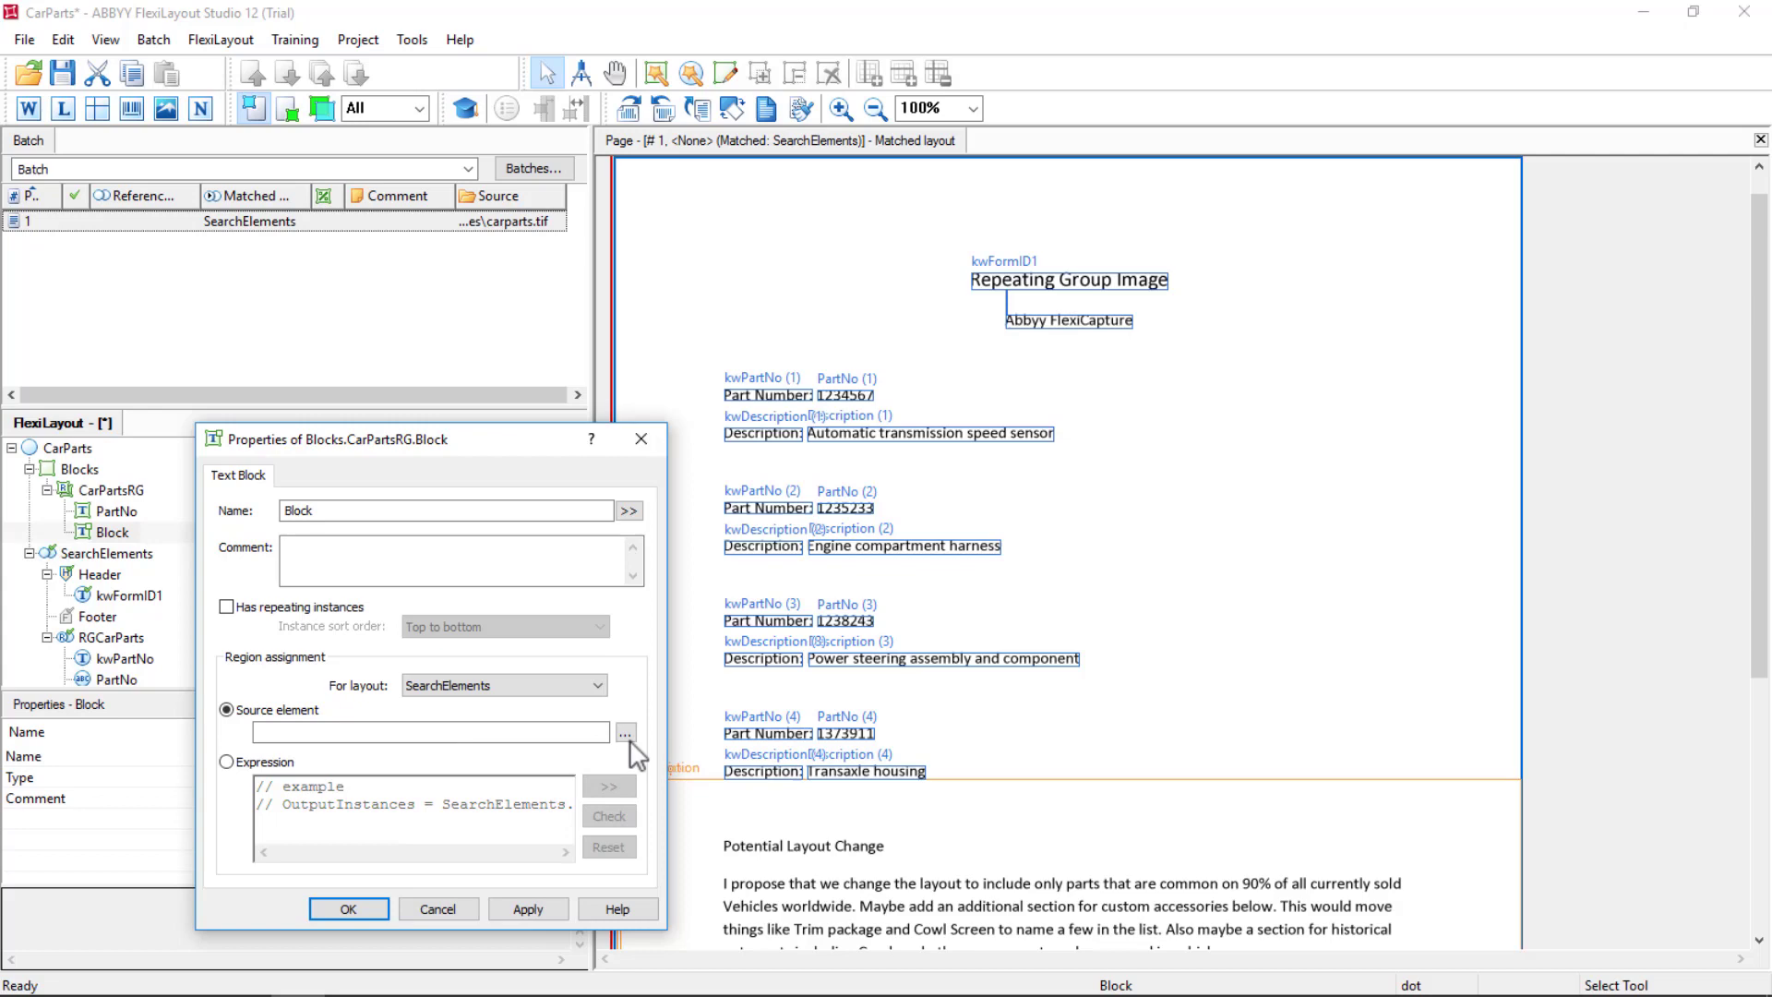
click(626, 733)
click(328, 725)
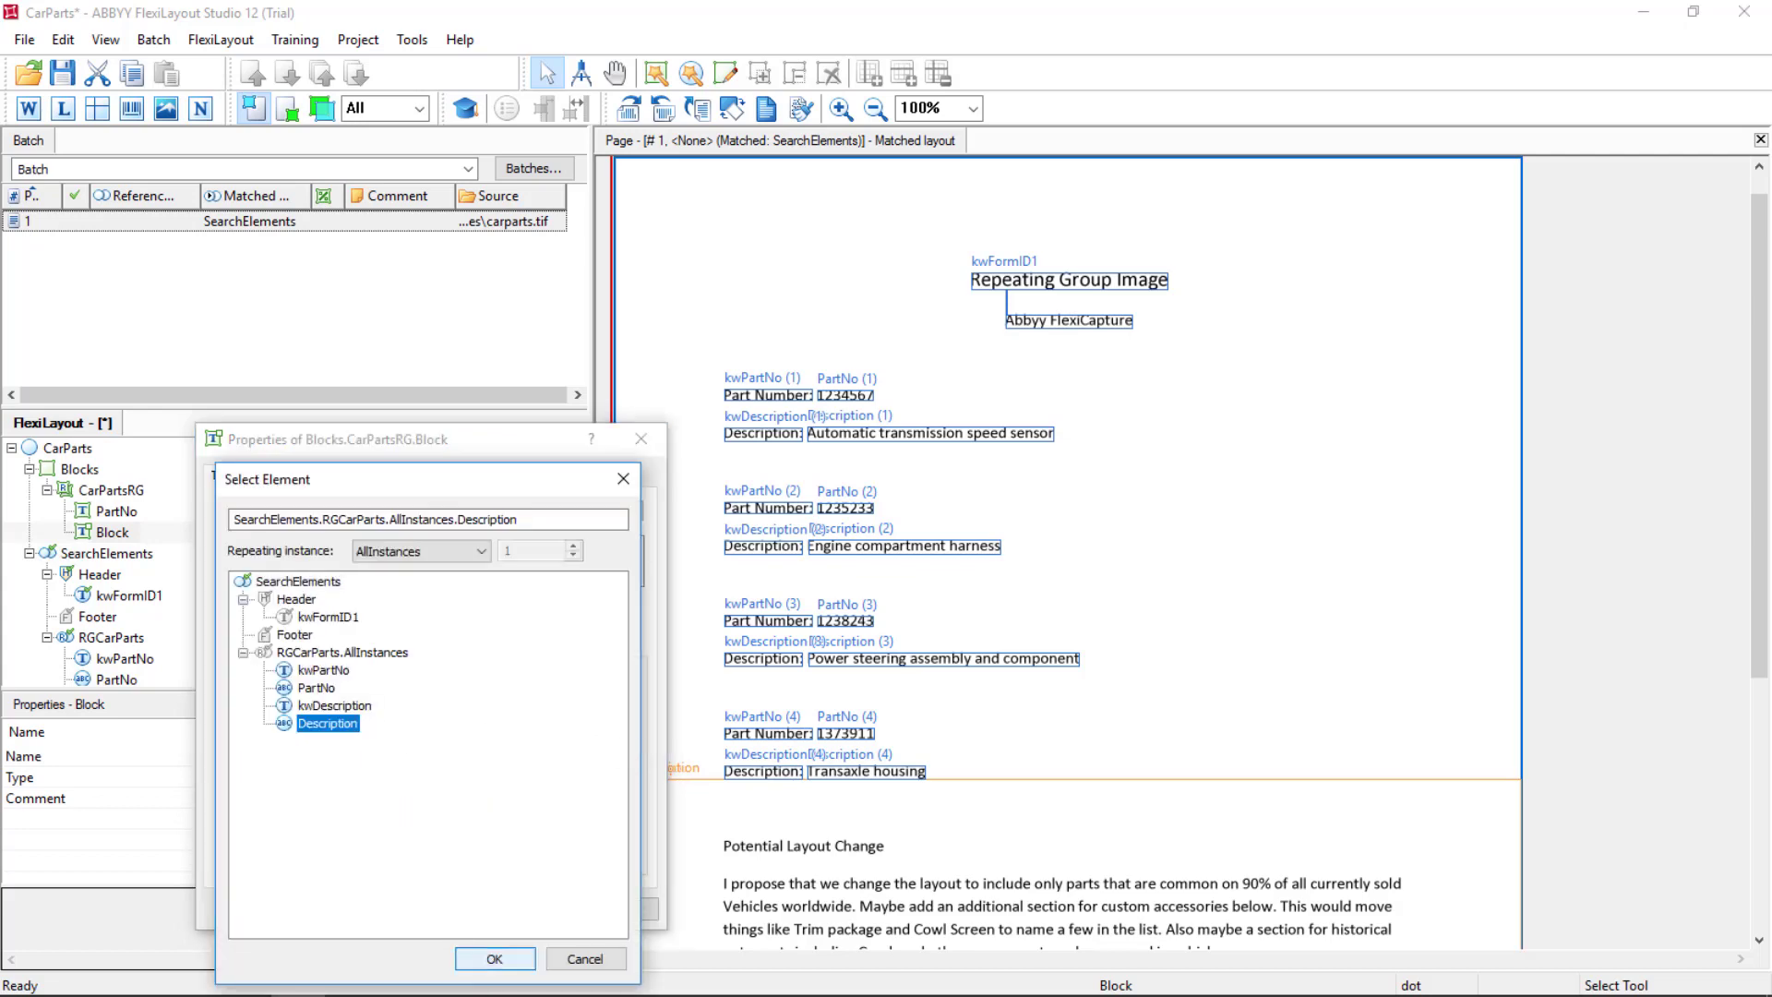
drag(517, 519, 458, 528)
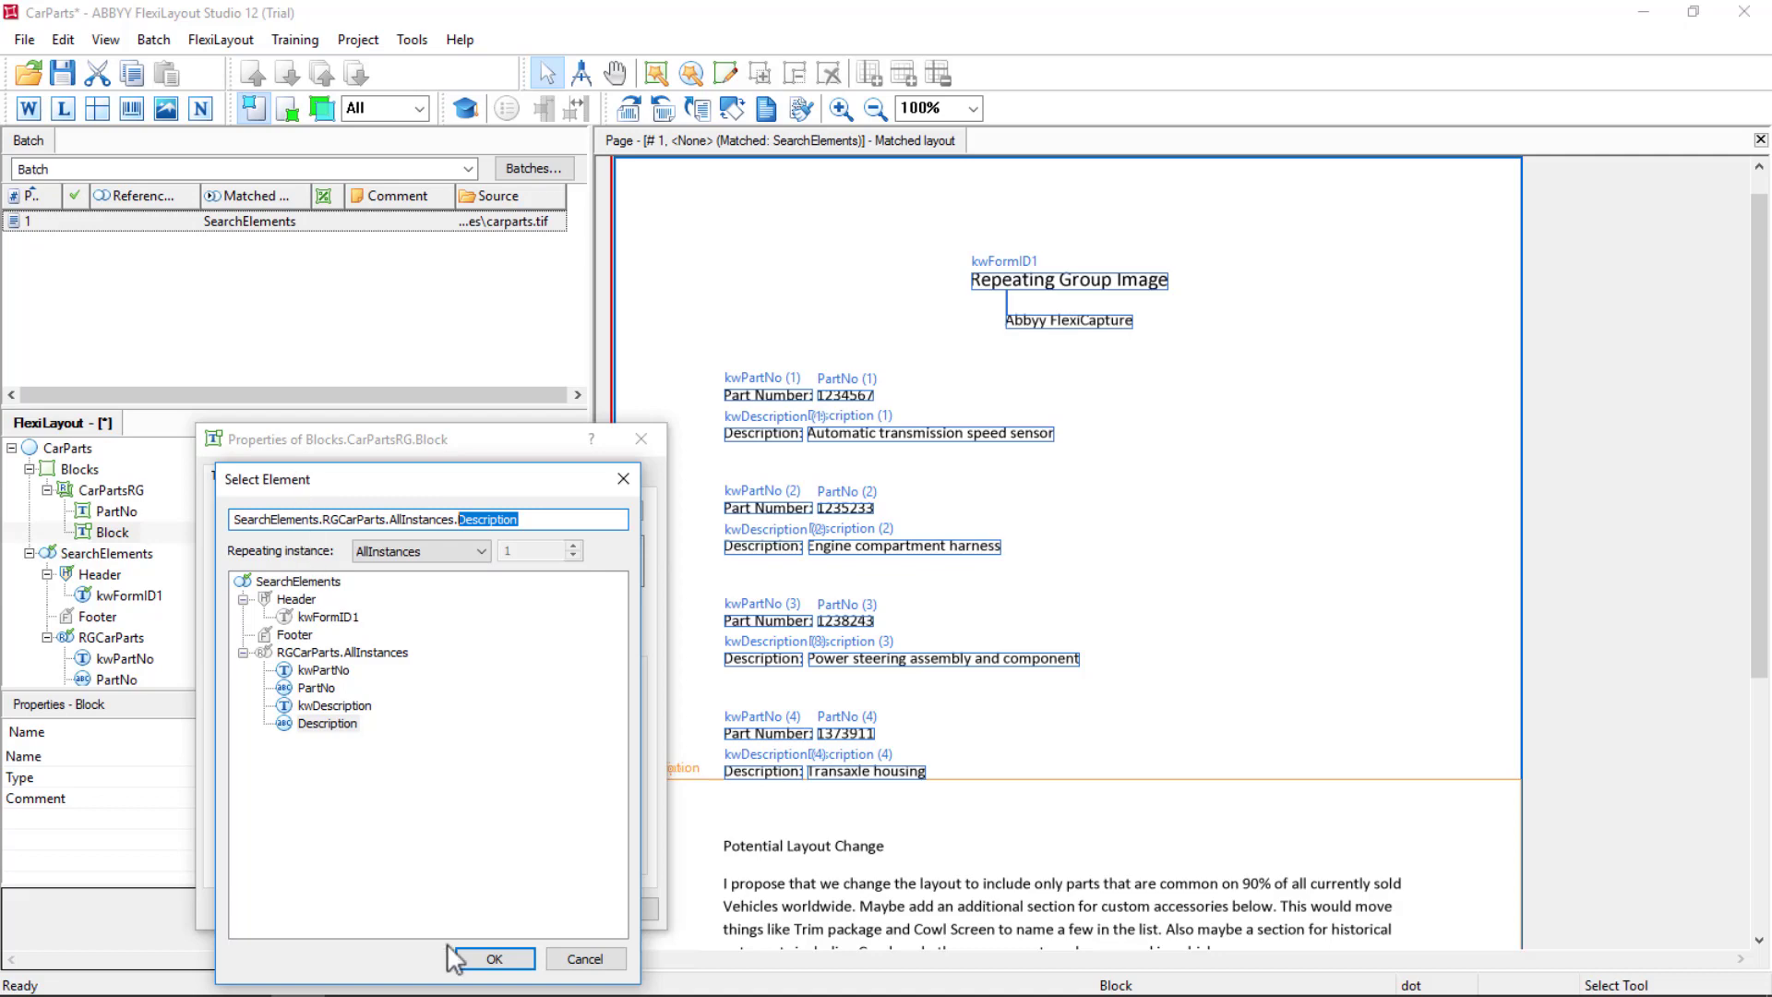
click(490, 956)
Name the new block Description, apply it, and collapse CarPartsRG.
click(298, 510)
key(ctrl+a)
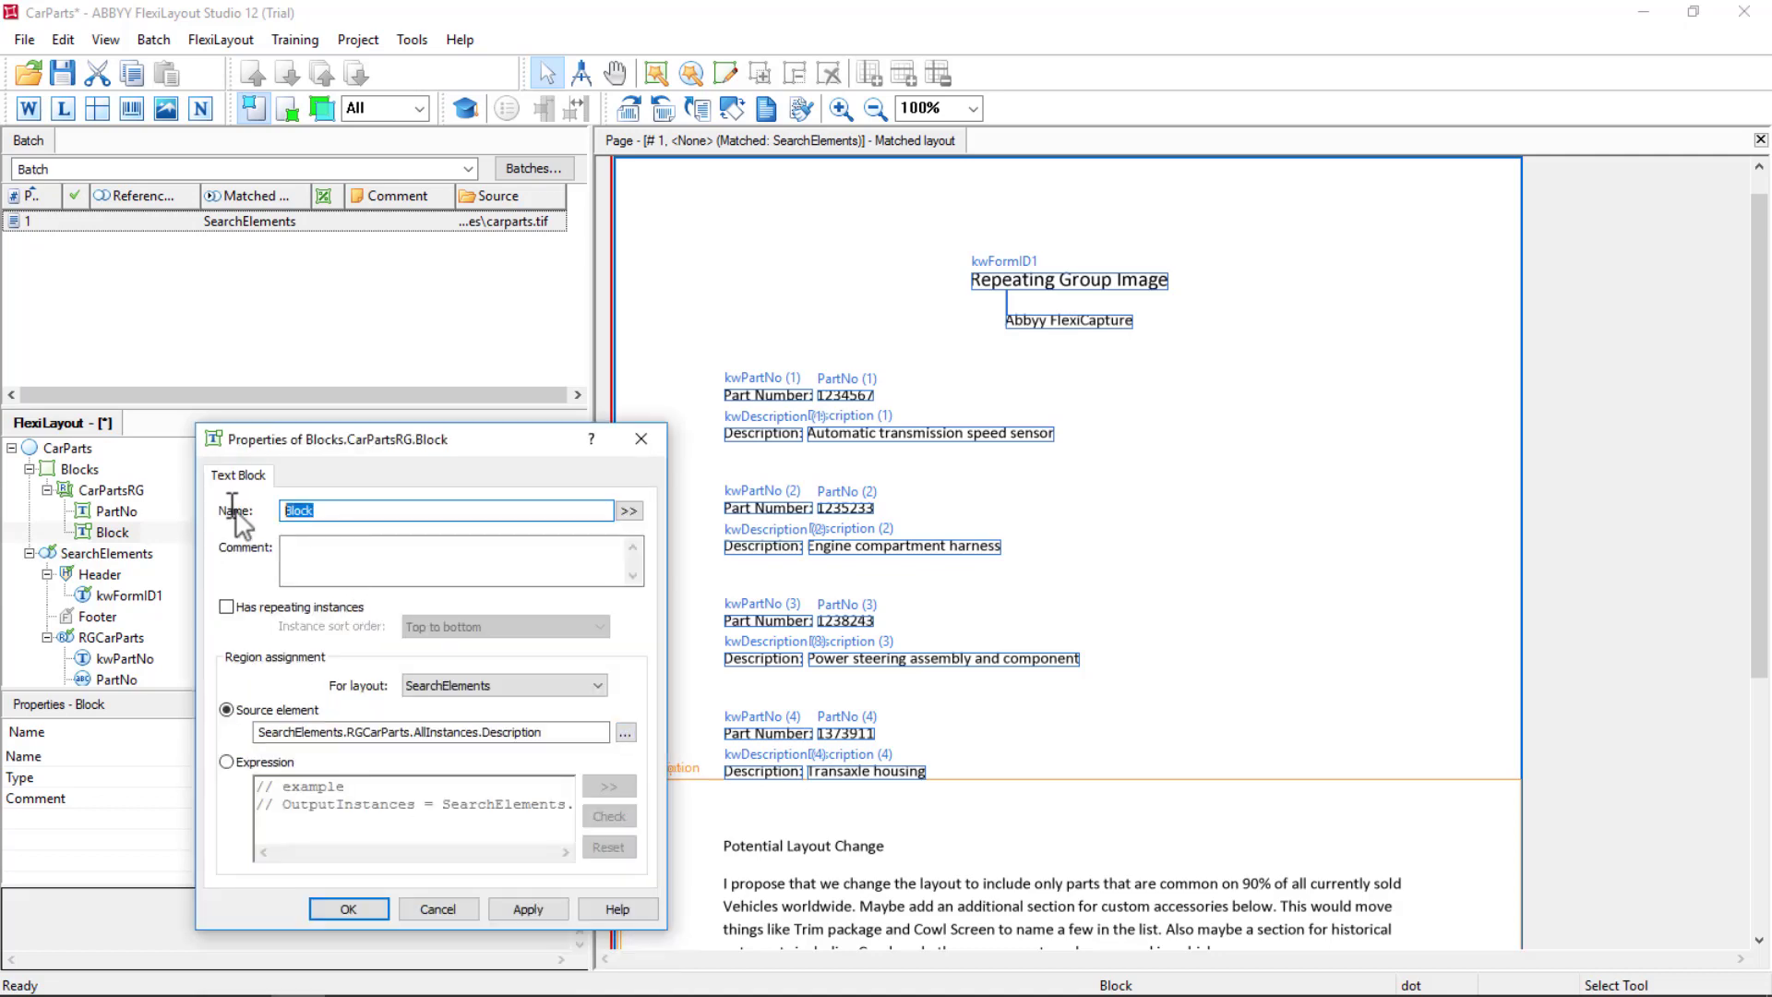
text(Description)
click(530, 909)
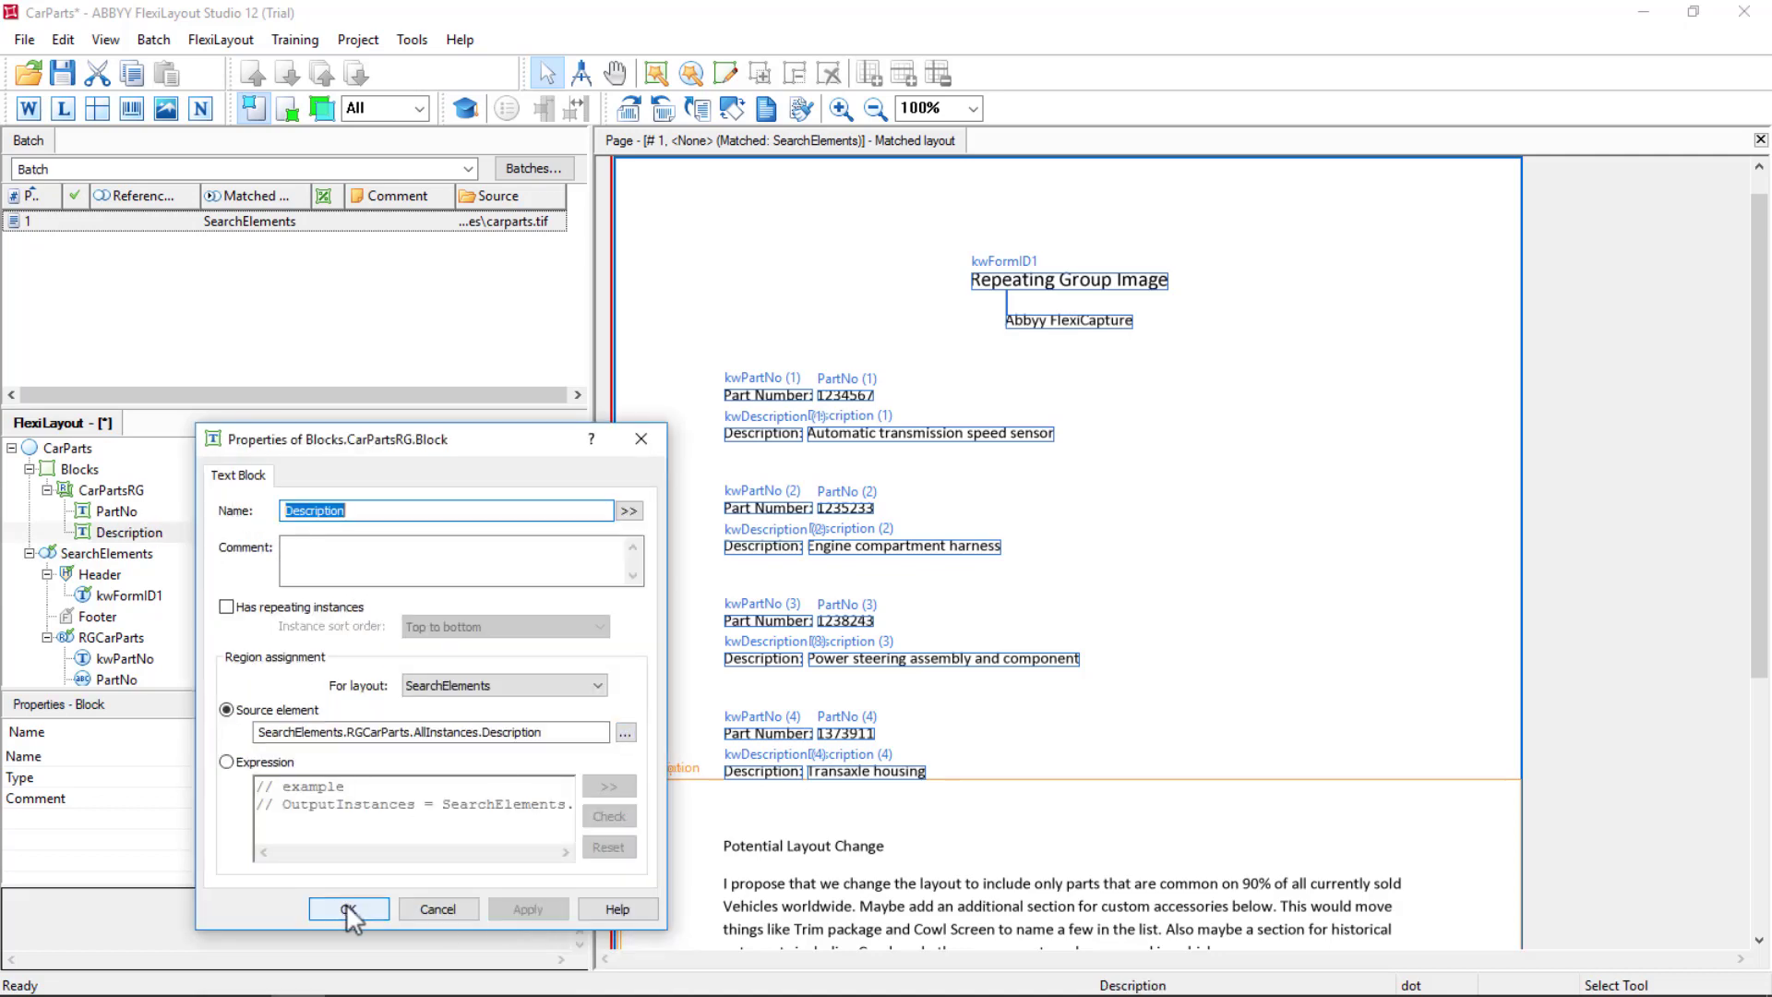
click(347, 907)
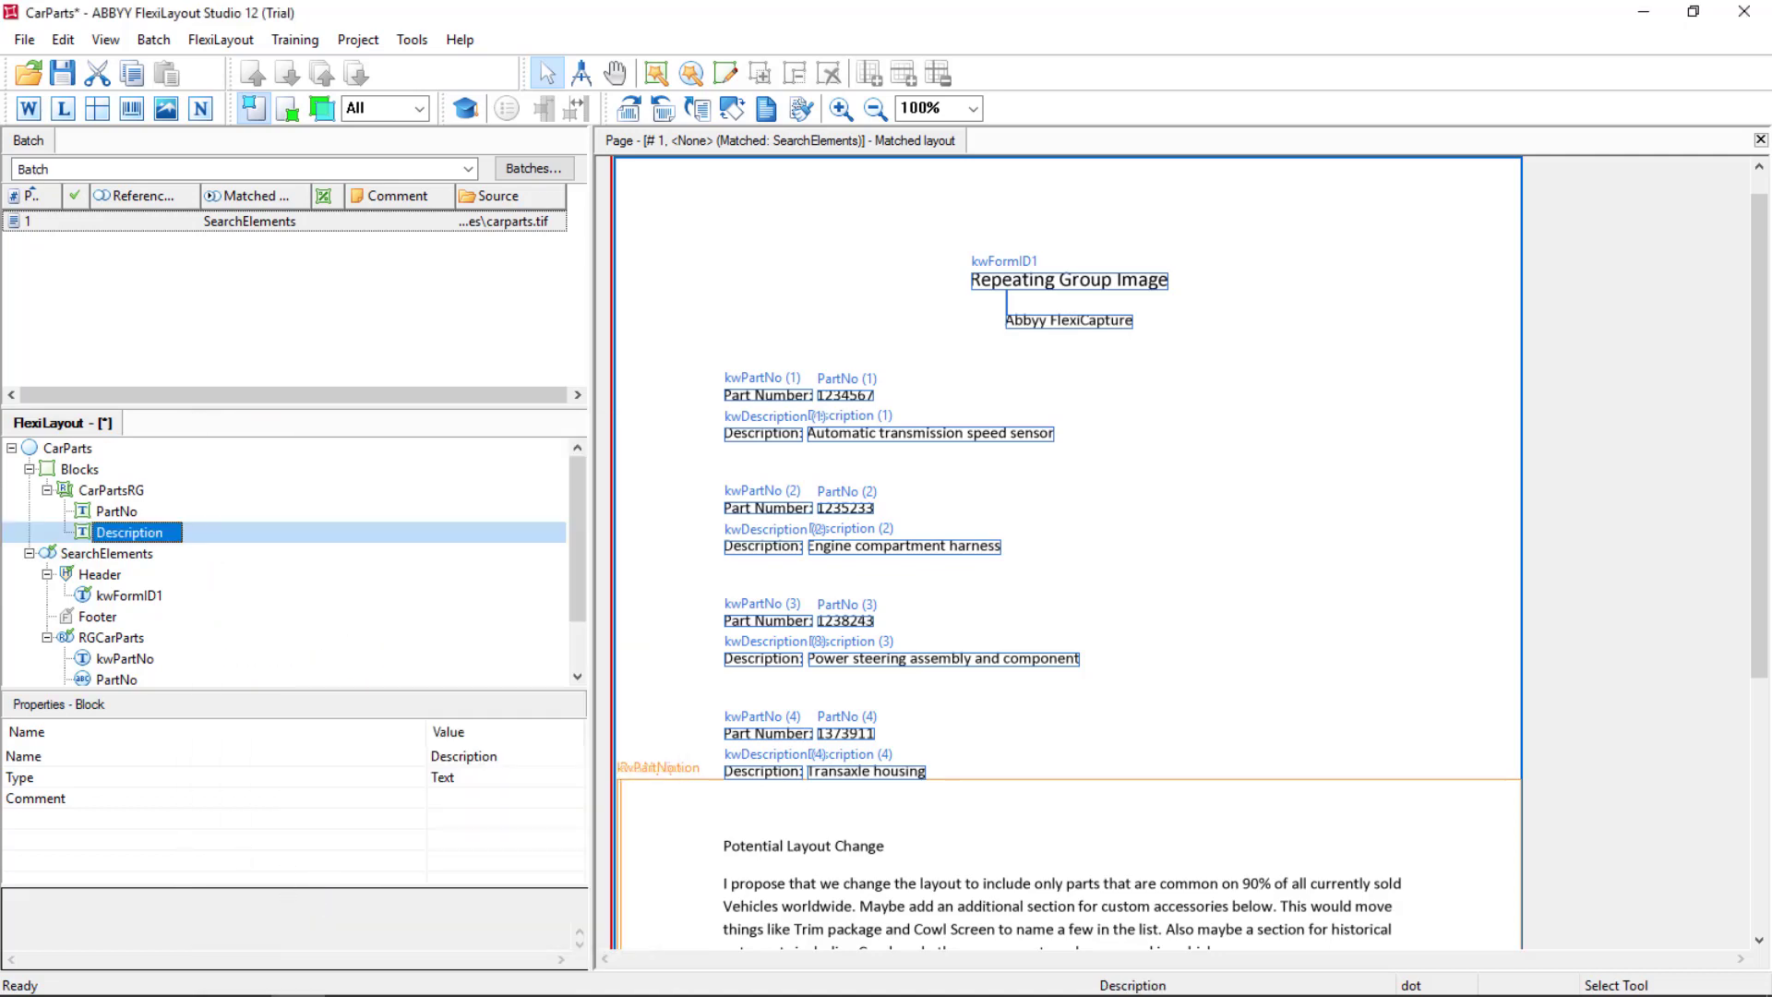
click(47, 491)
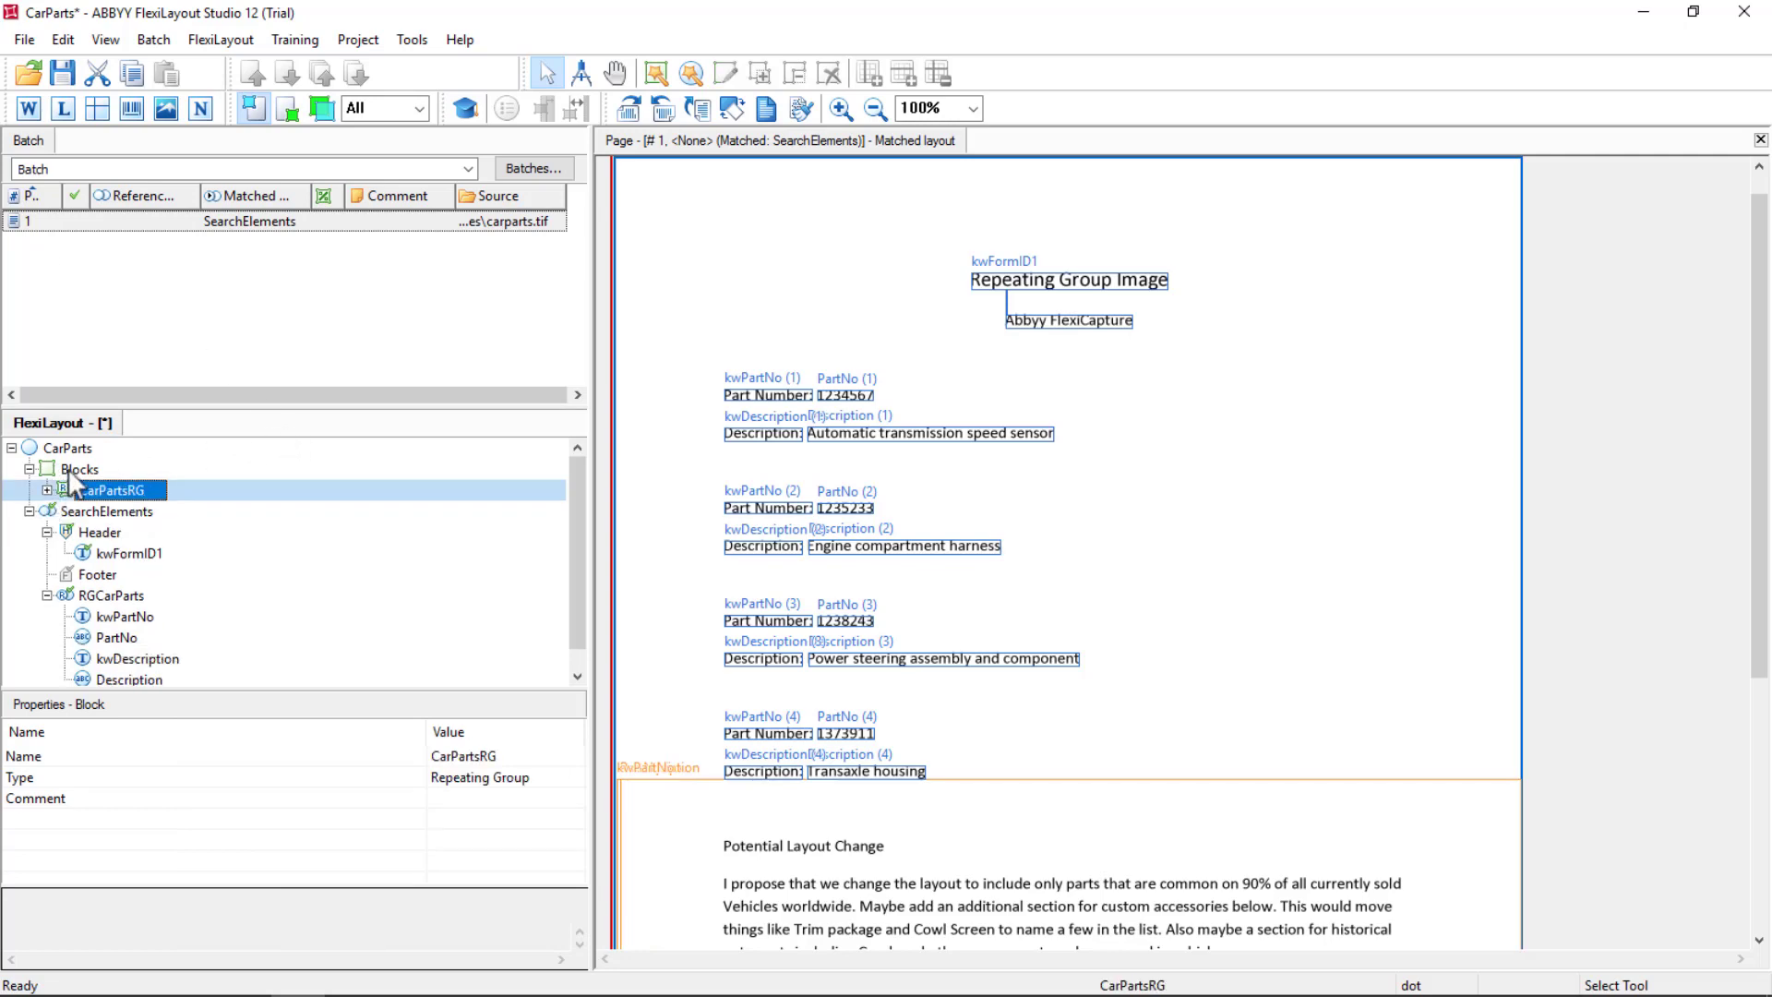
Add a top-level PartNo text block sourced from RGCarParts.AllInstances.PartNo.
right_click(70, 467)
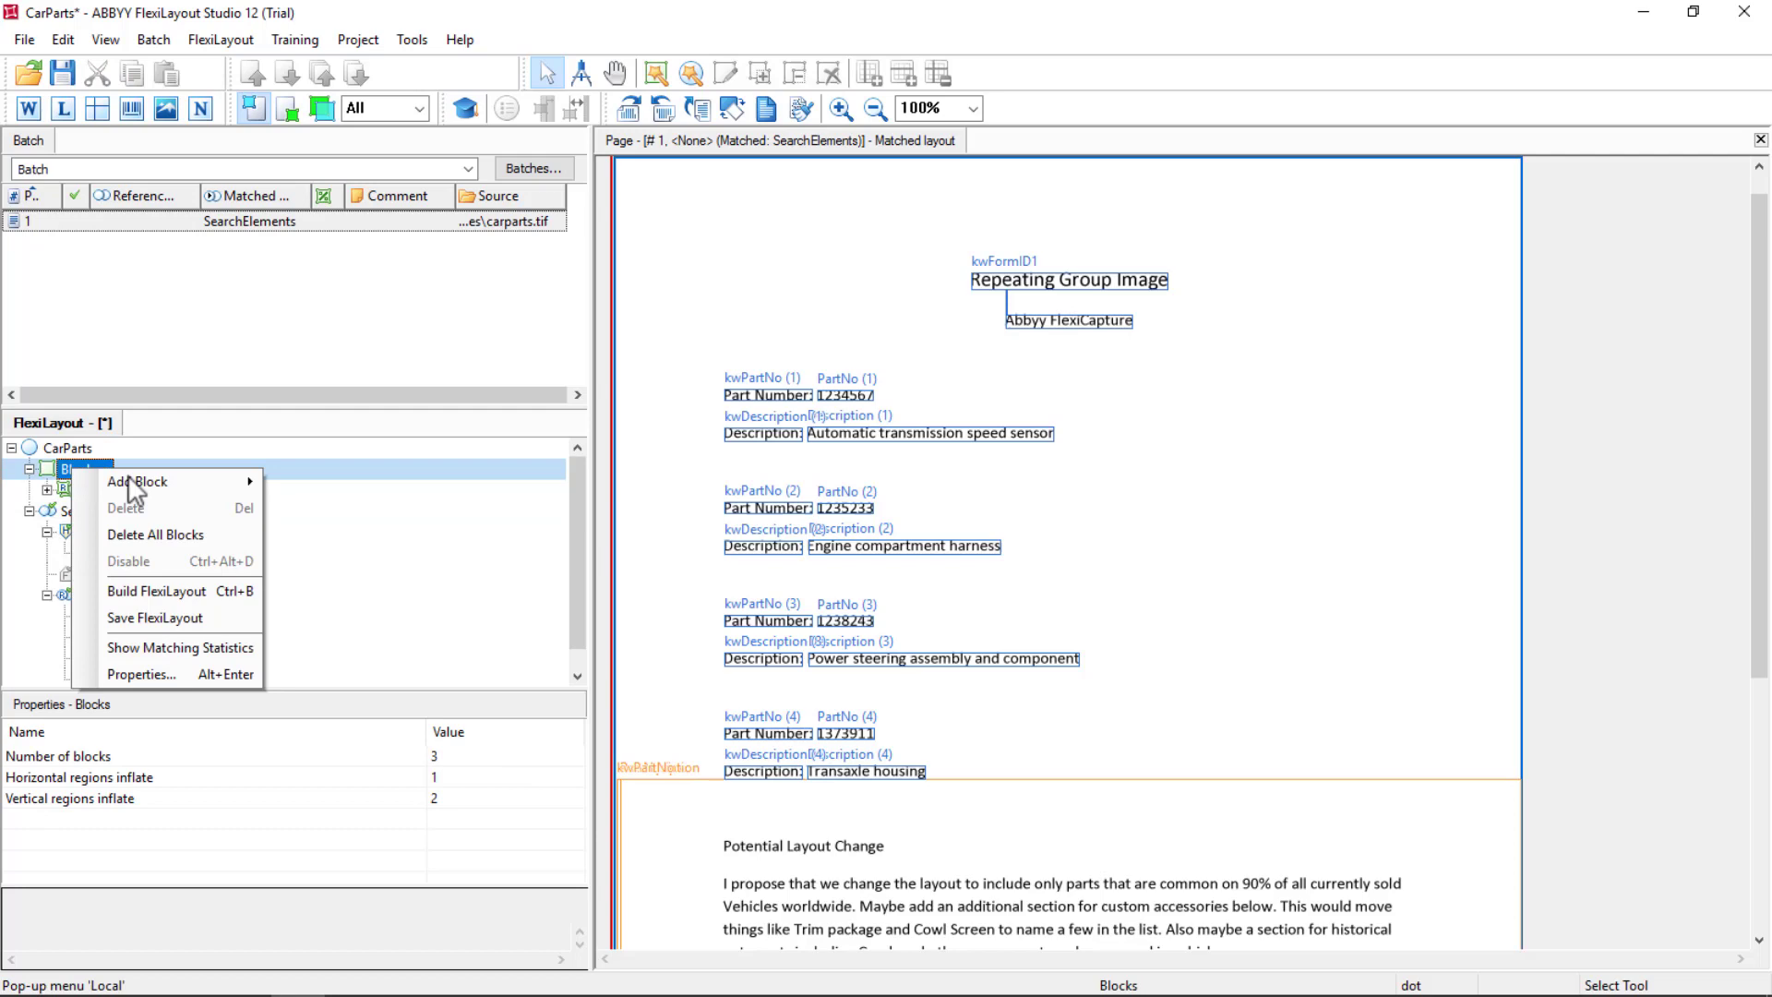
mouse_move(137, 476)
click(311, 486)
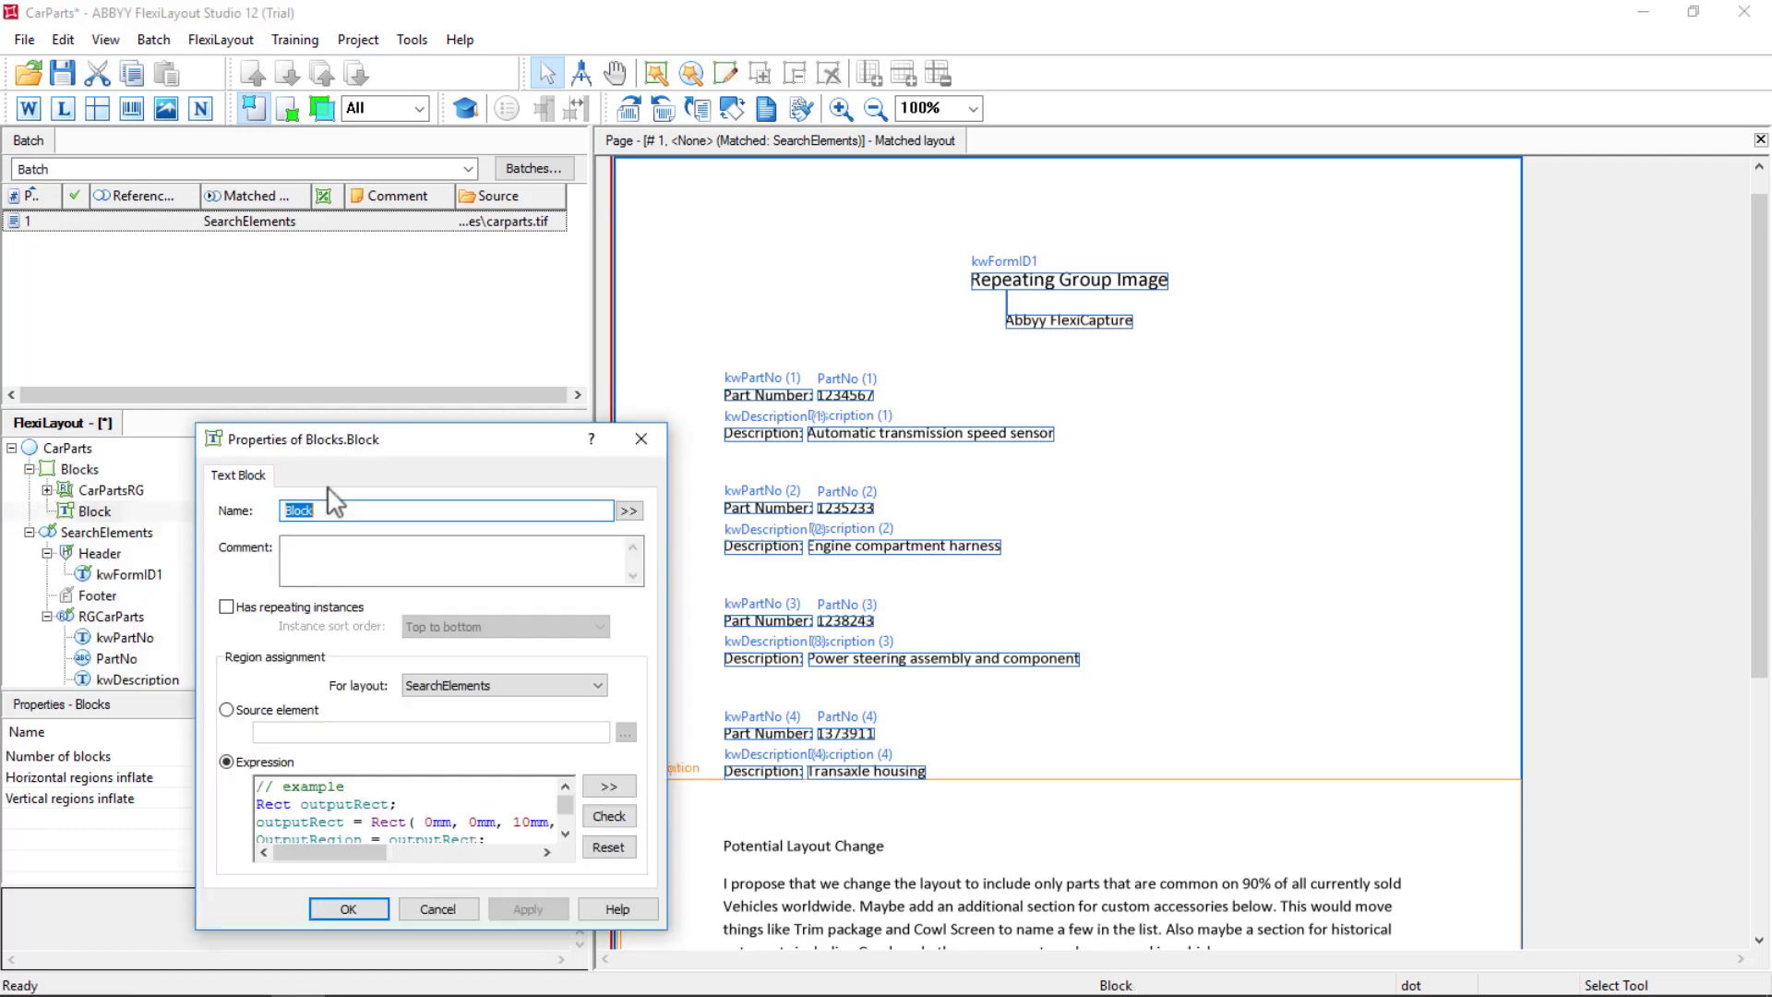
click(229, 709)
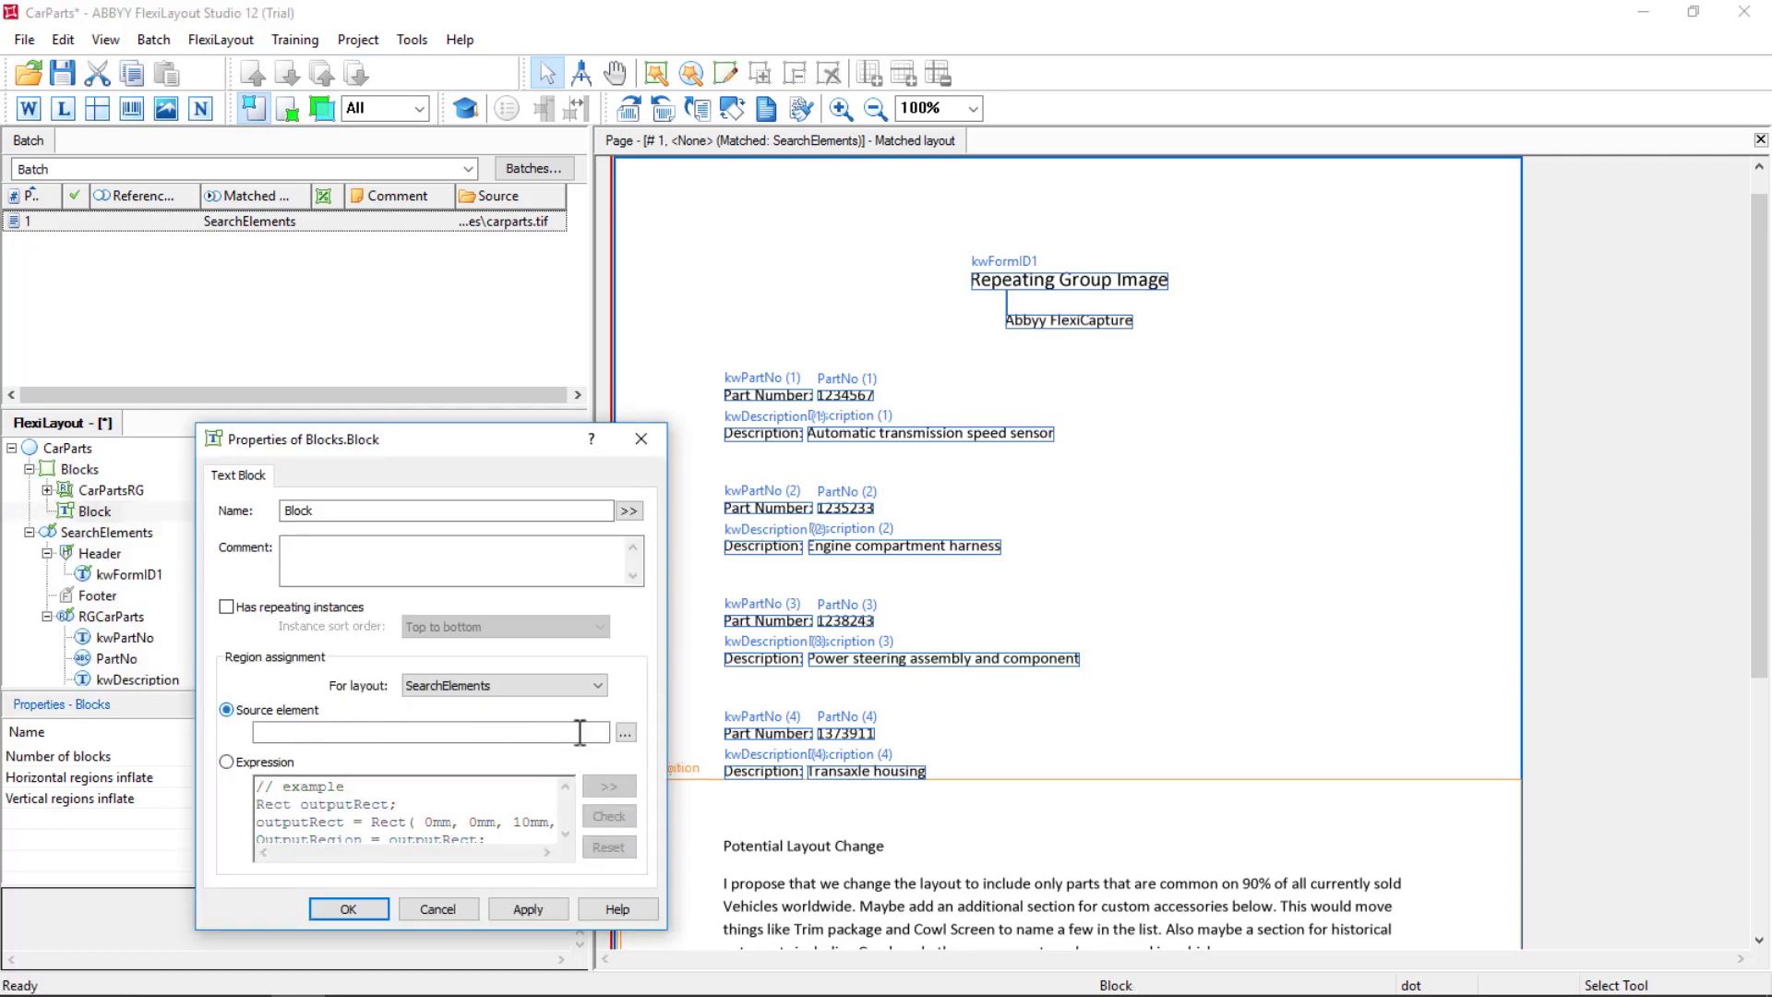
click(626, 732)
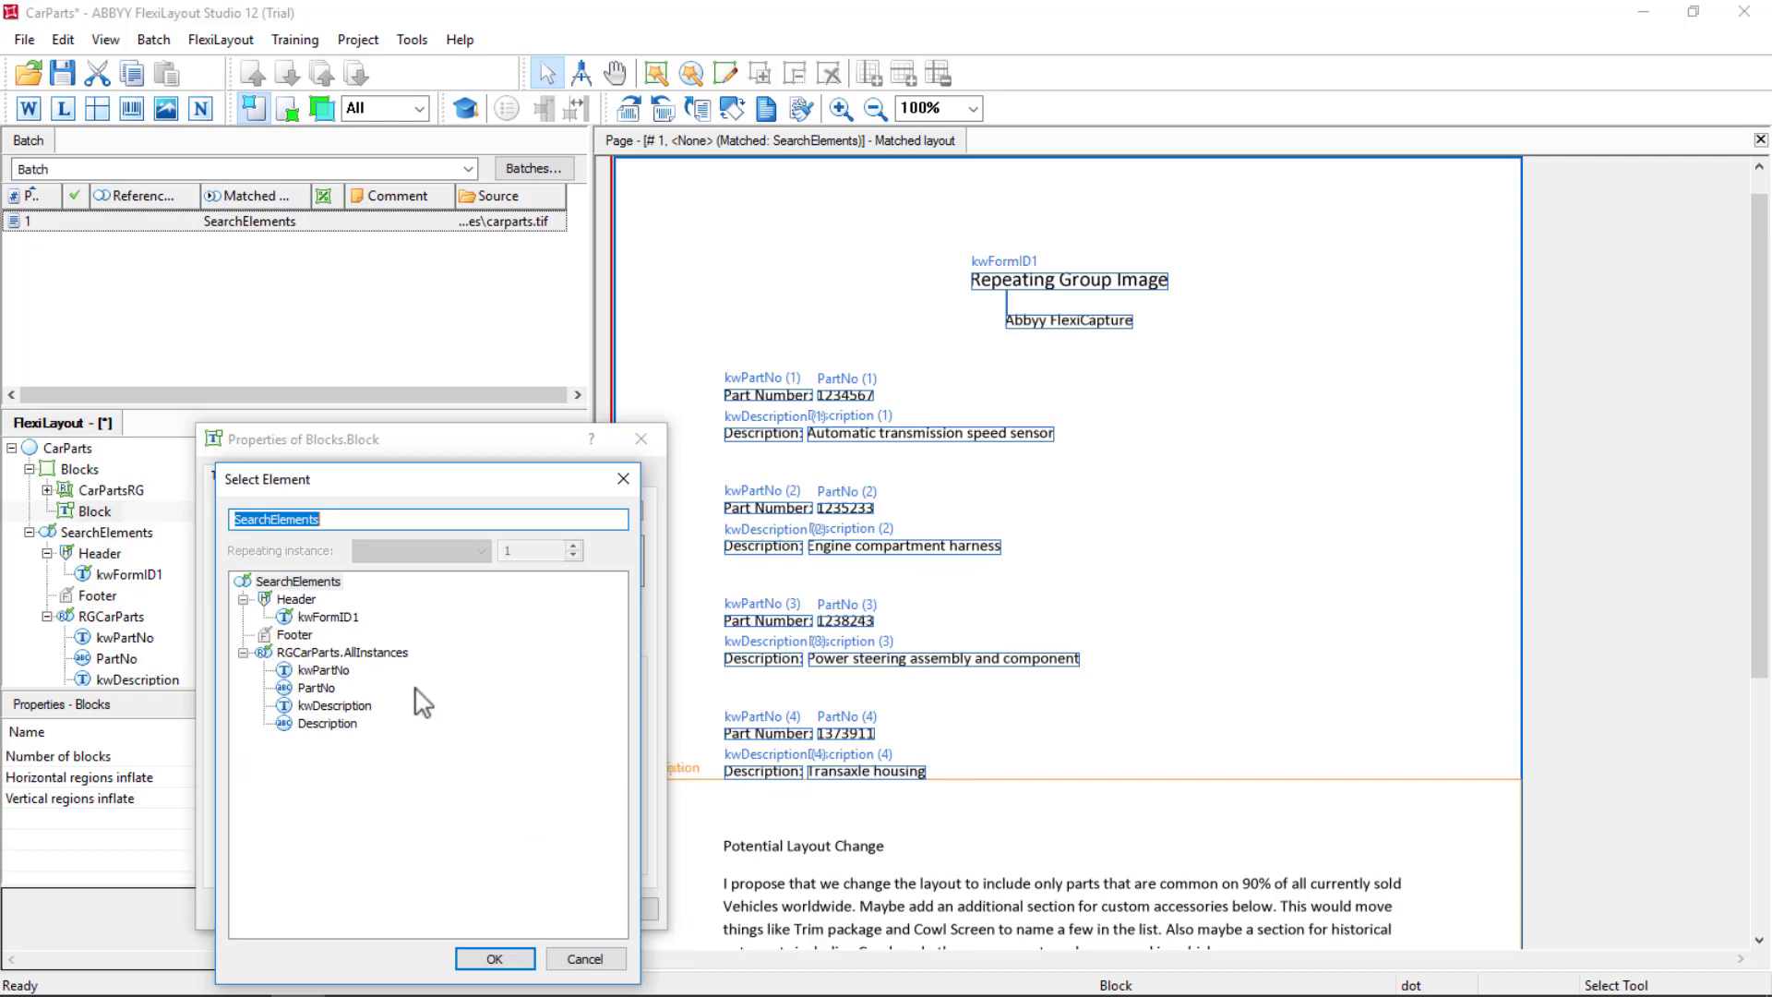
click(319, 687)
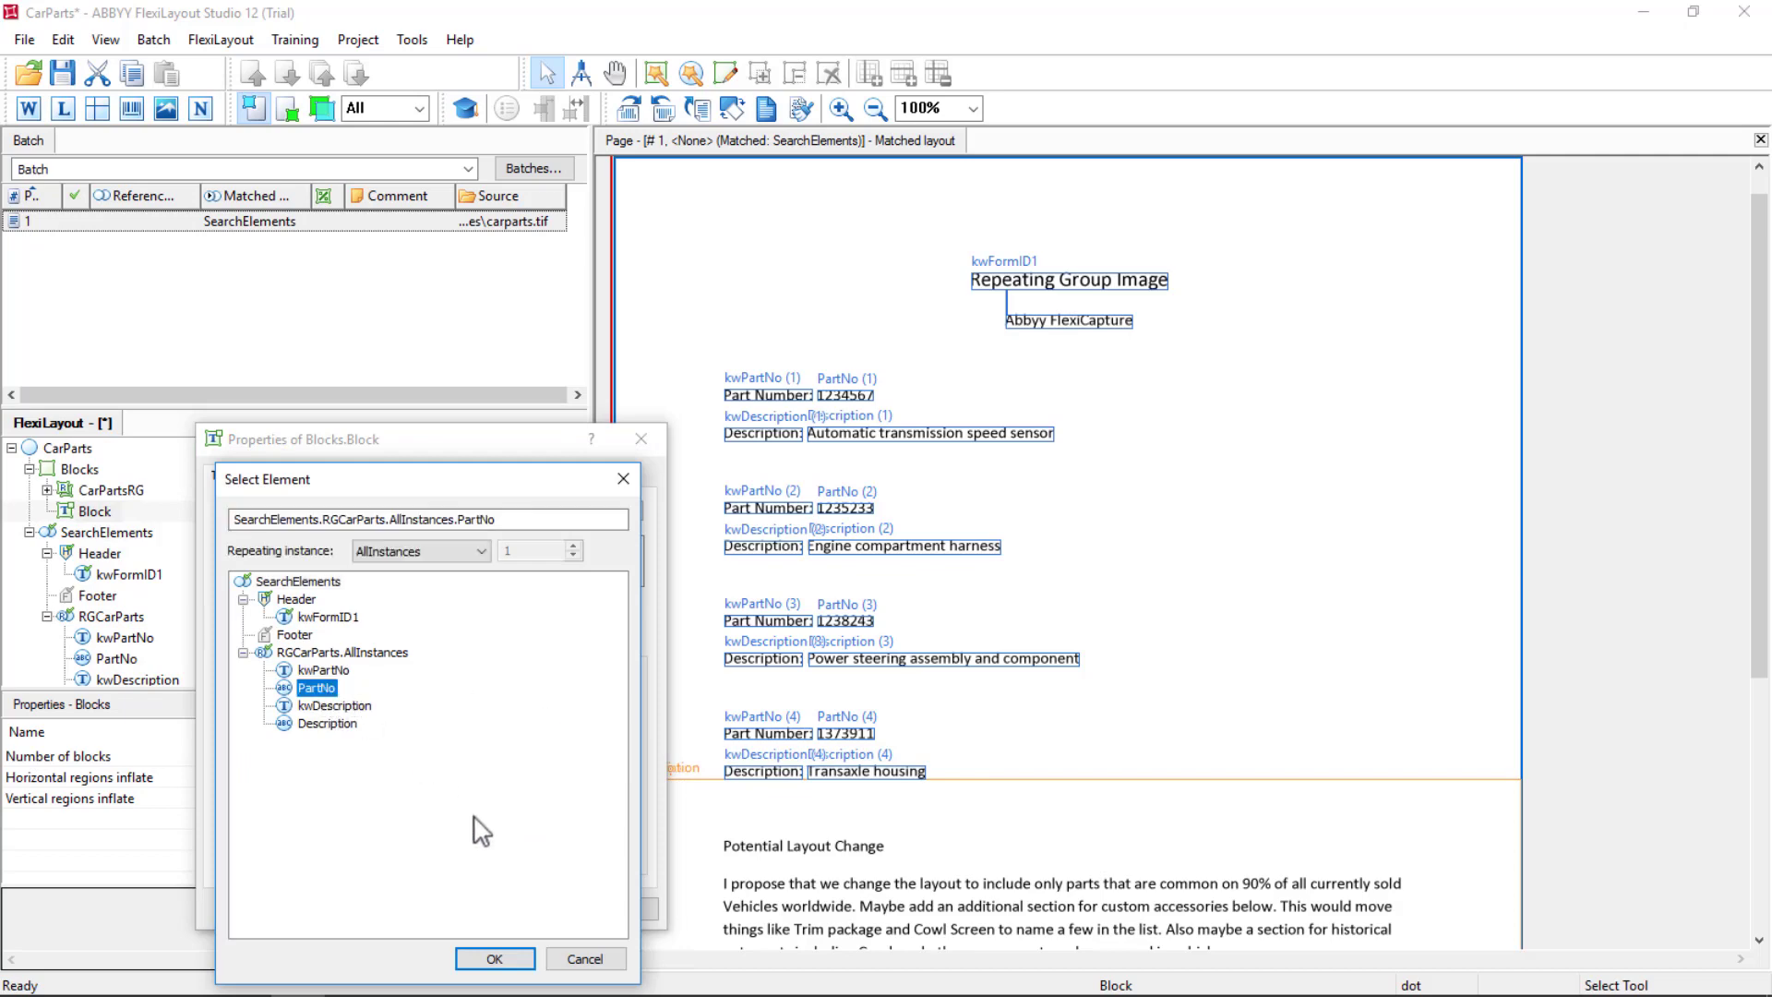
click(503, 960)
double_click(501, 731)
key(ctrl+c)
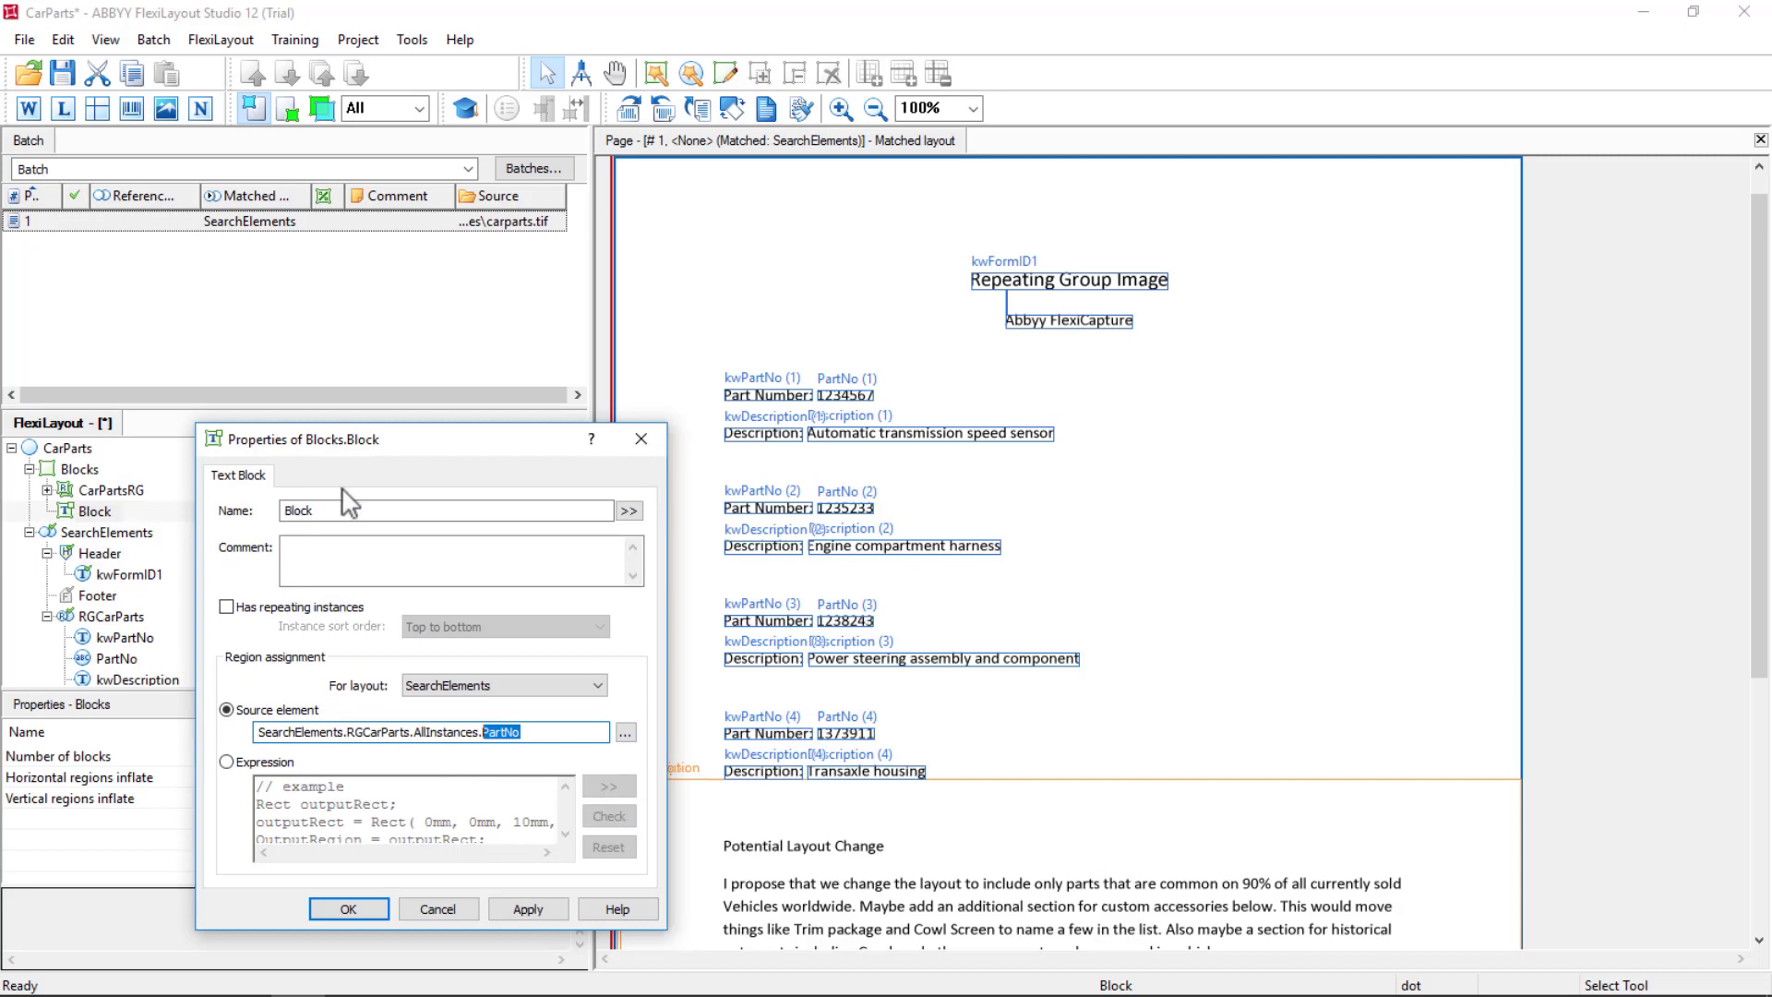
drag(330, 508, 215, 523)
key(ctrl+v)
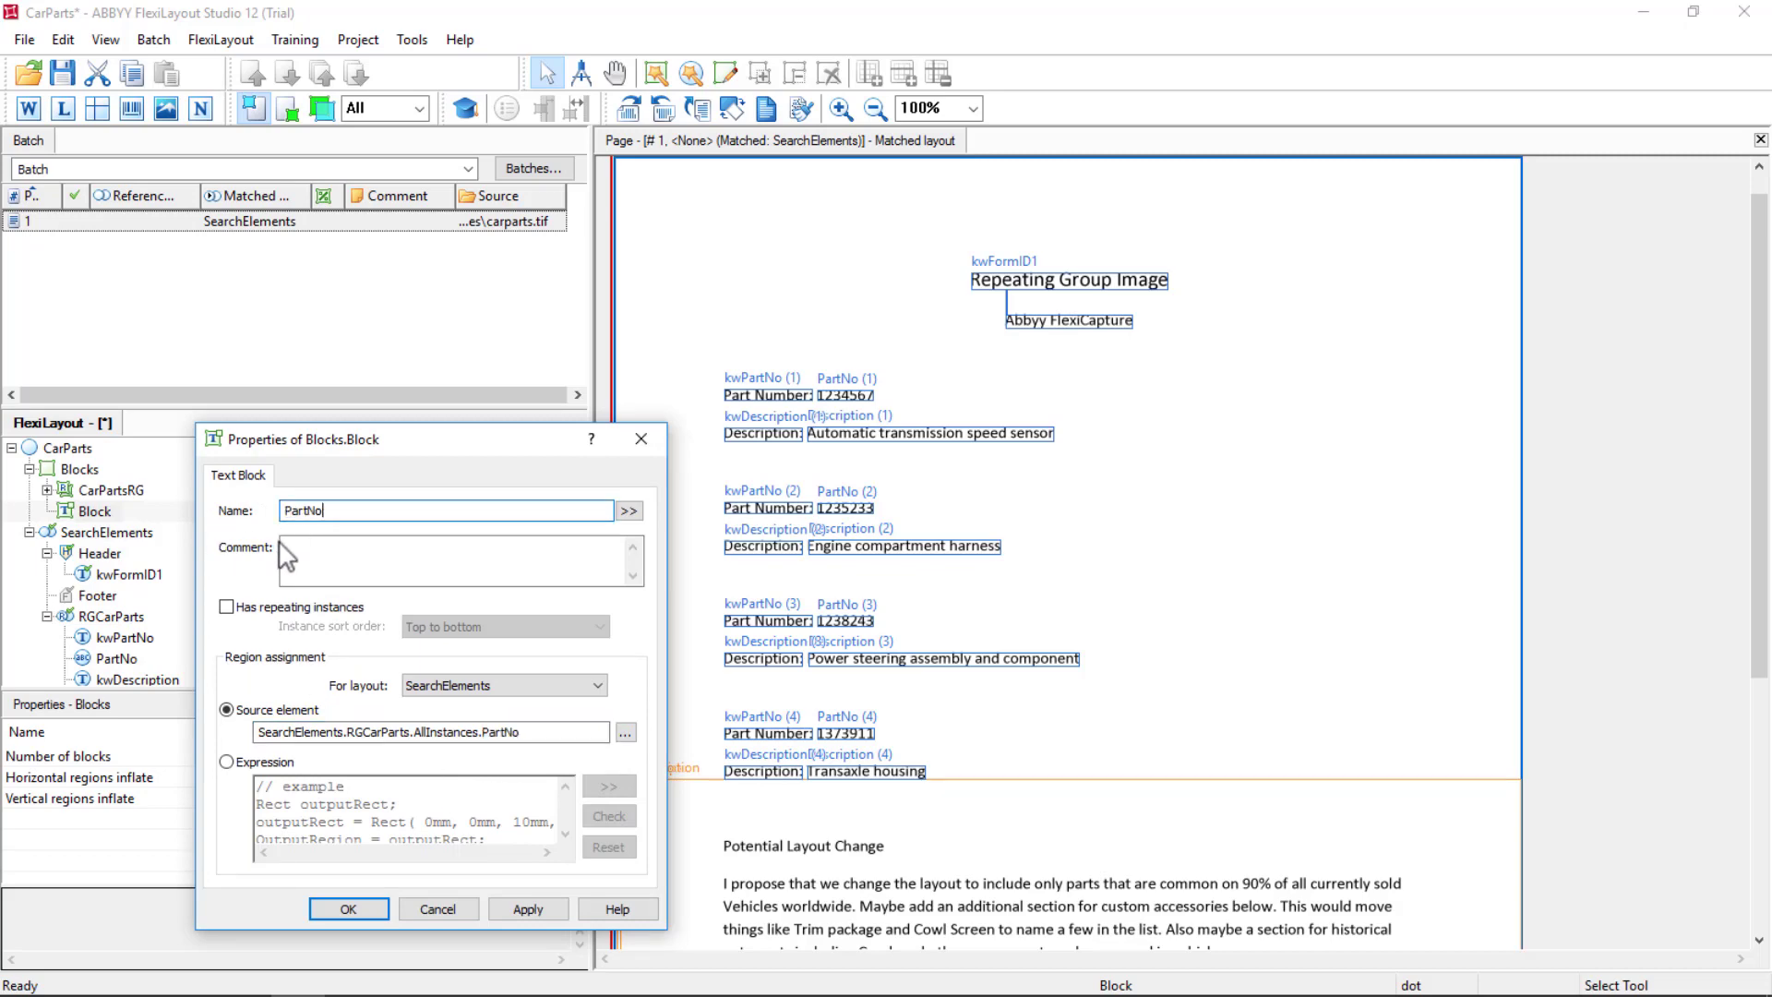
Give PartNo repeating instances sorted In order of finding and apply.
click(226, 607)
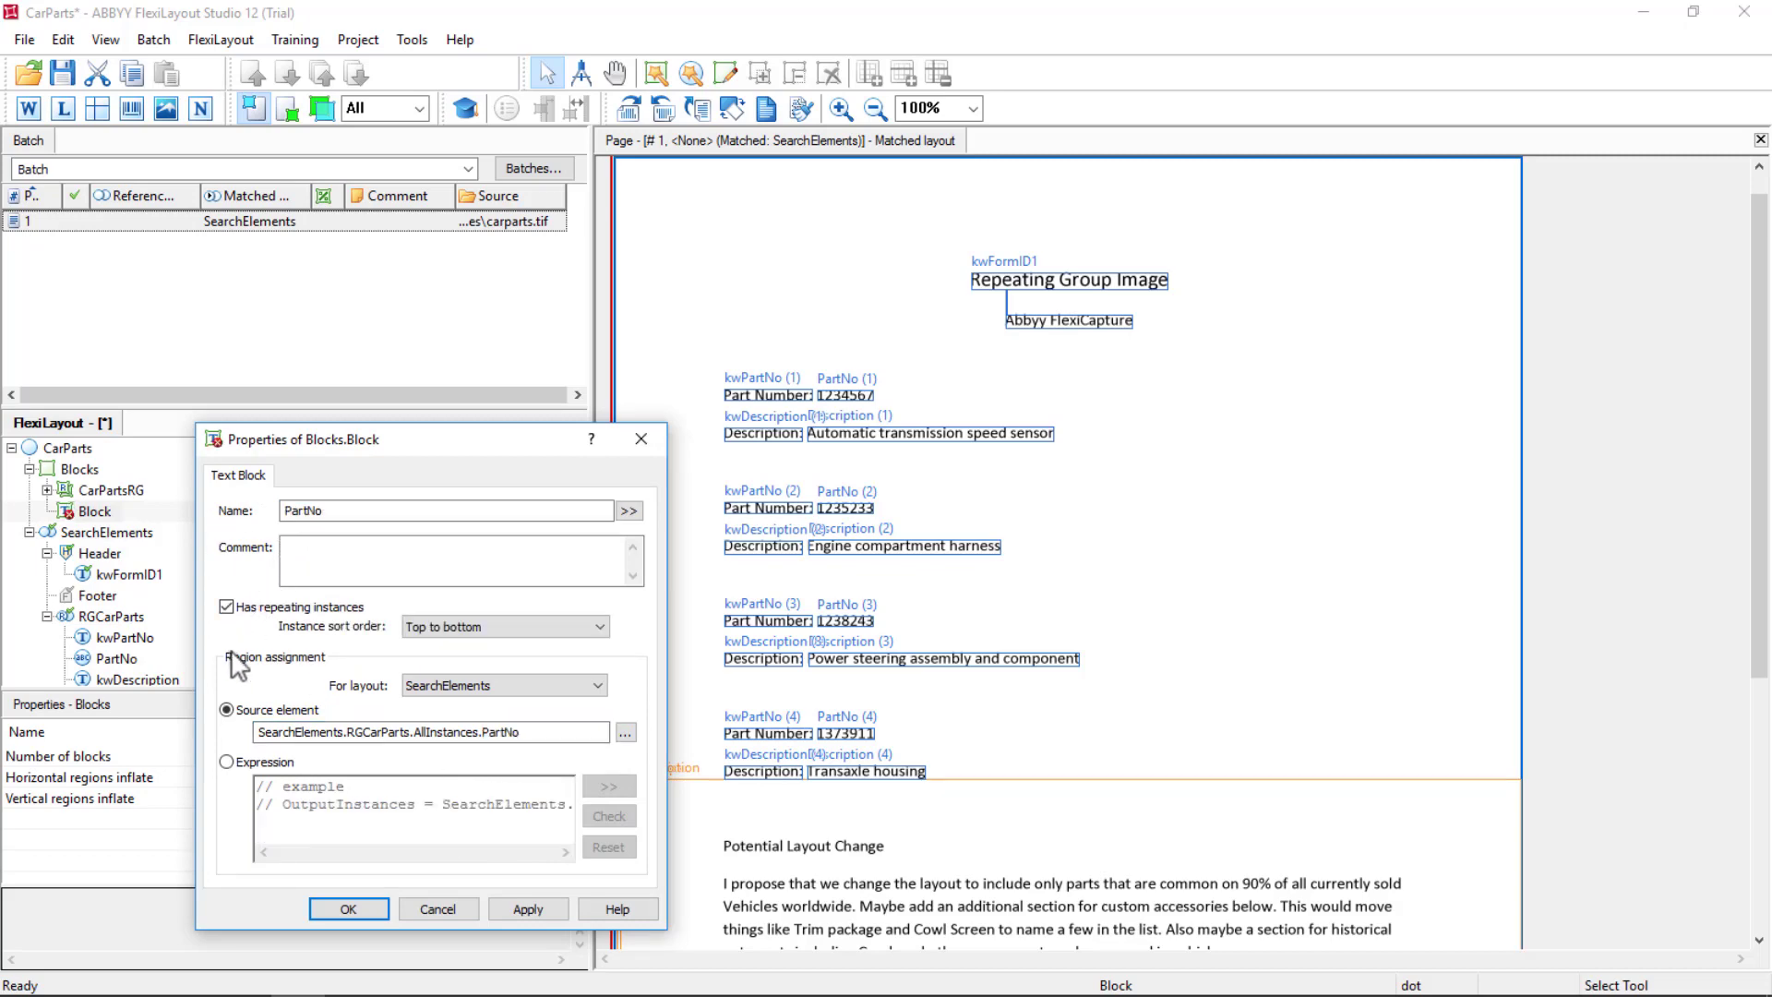
click(490, 626)
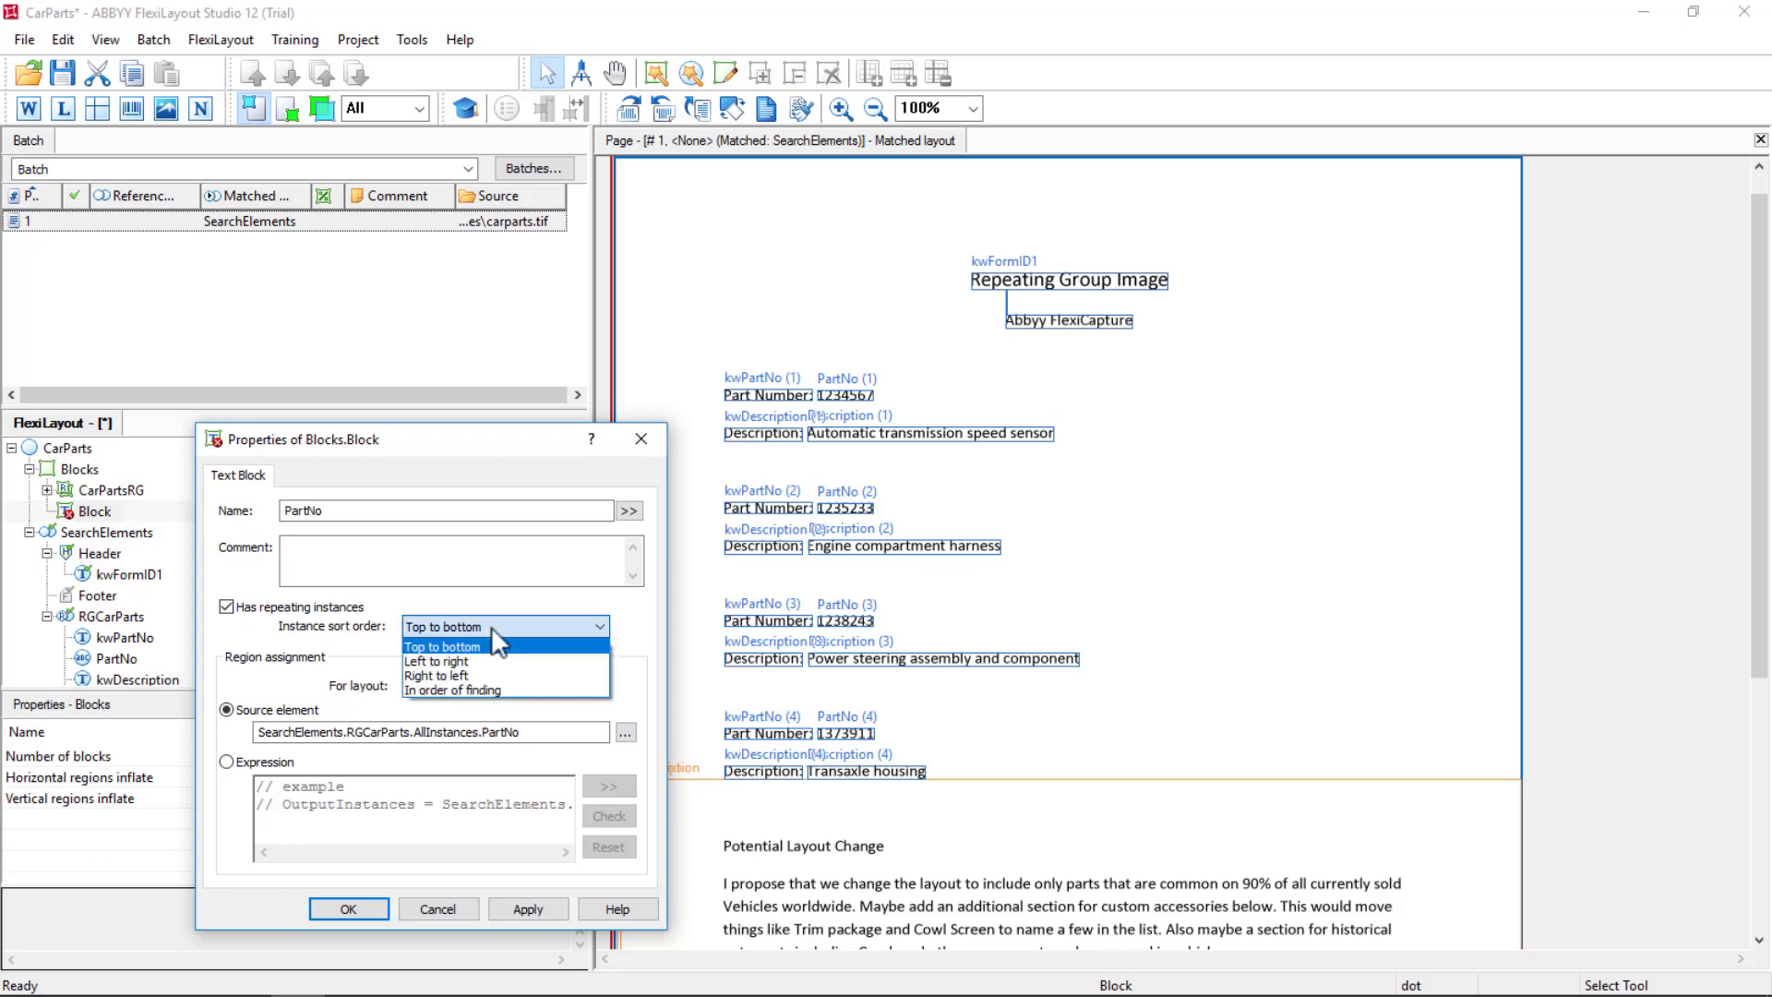
click(452, 689)
click(529, 906)
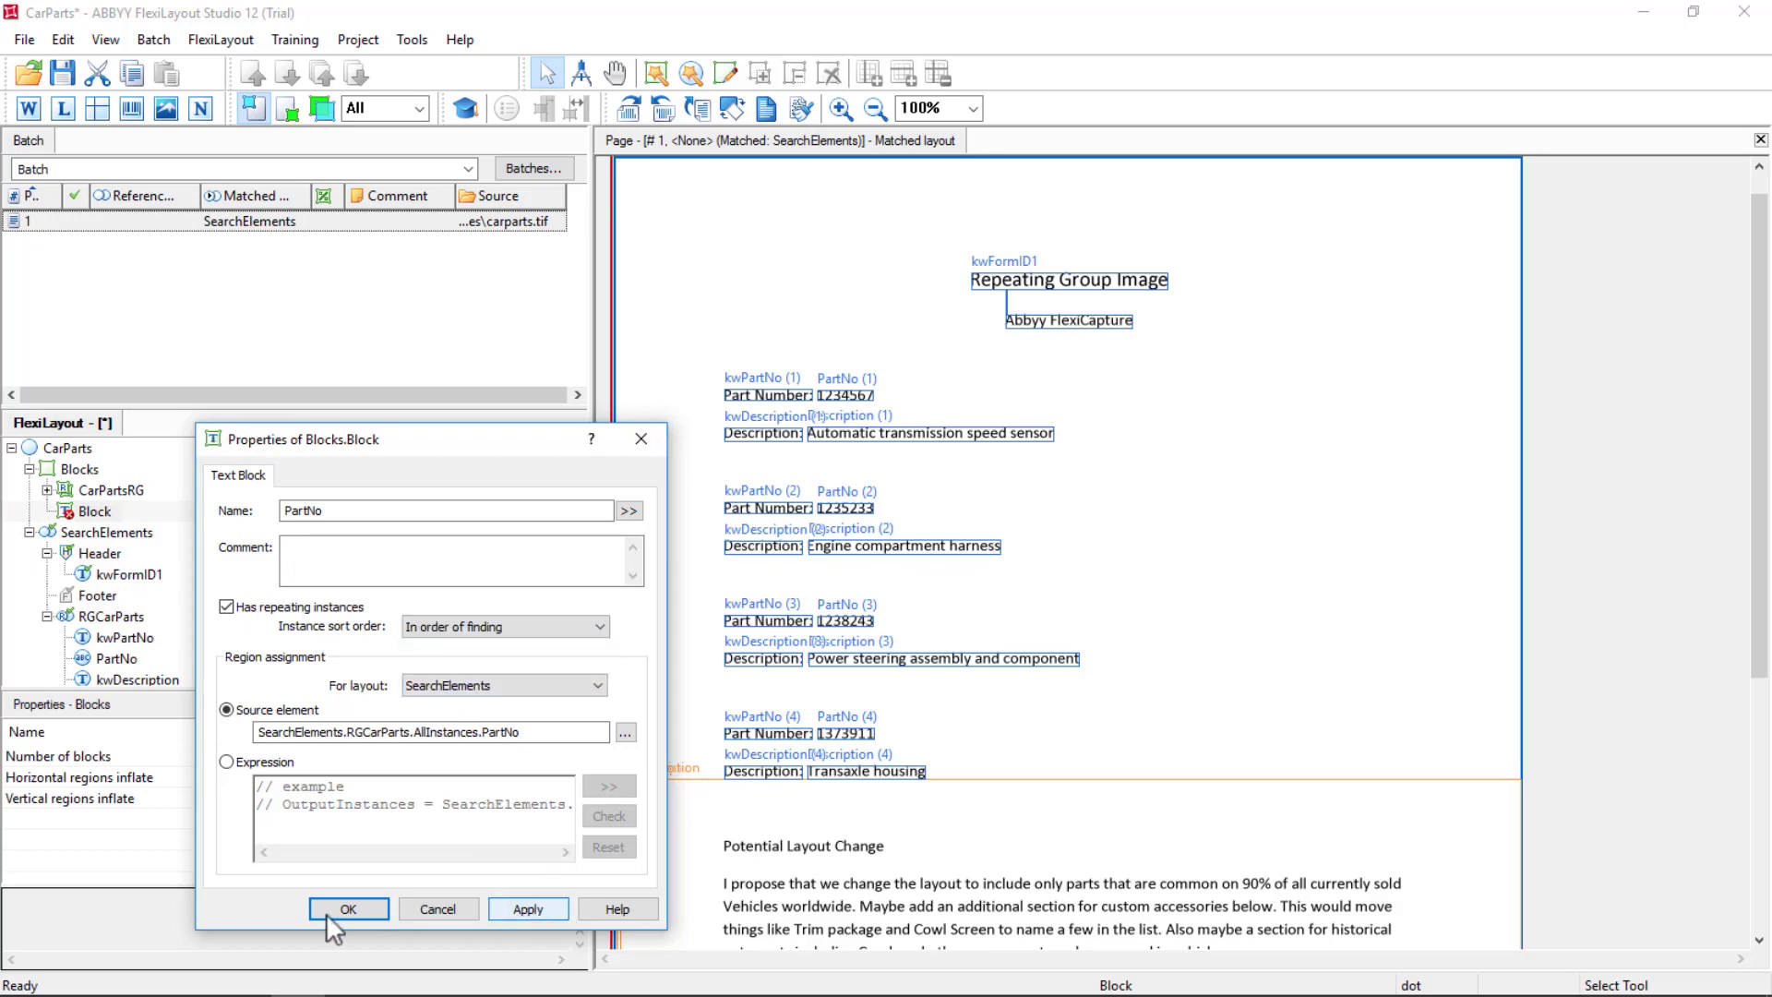
click(351, 910)
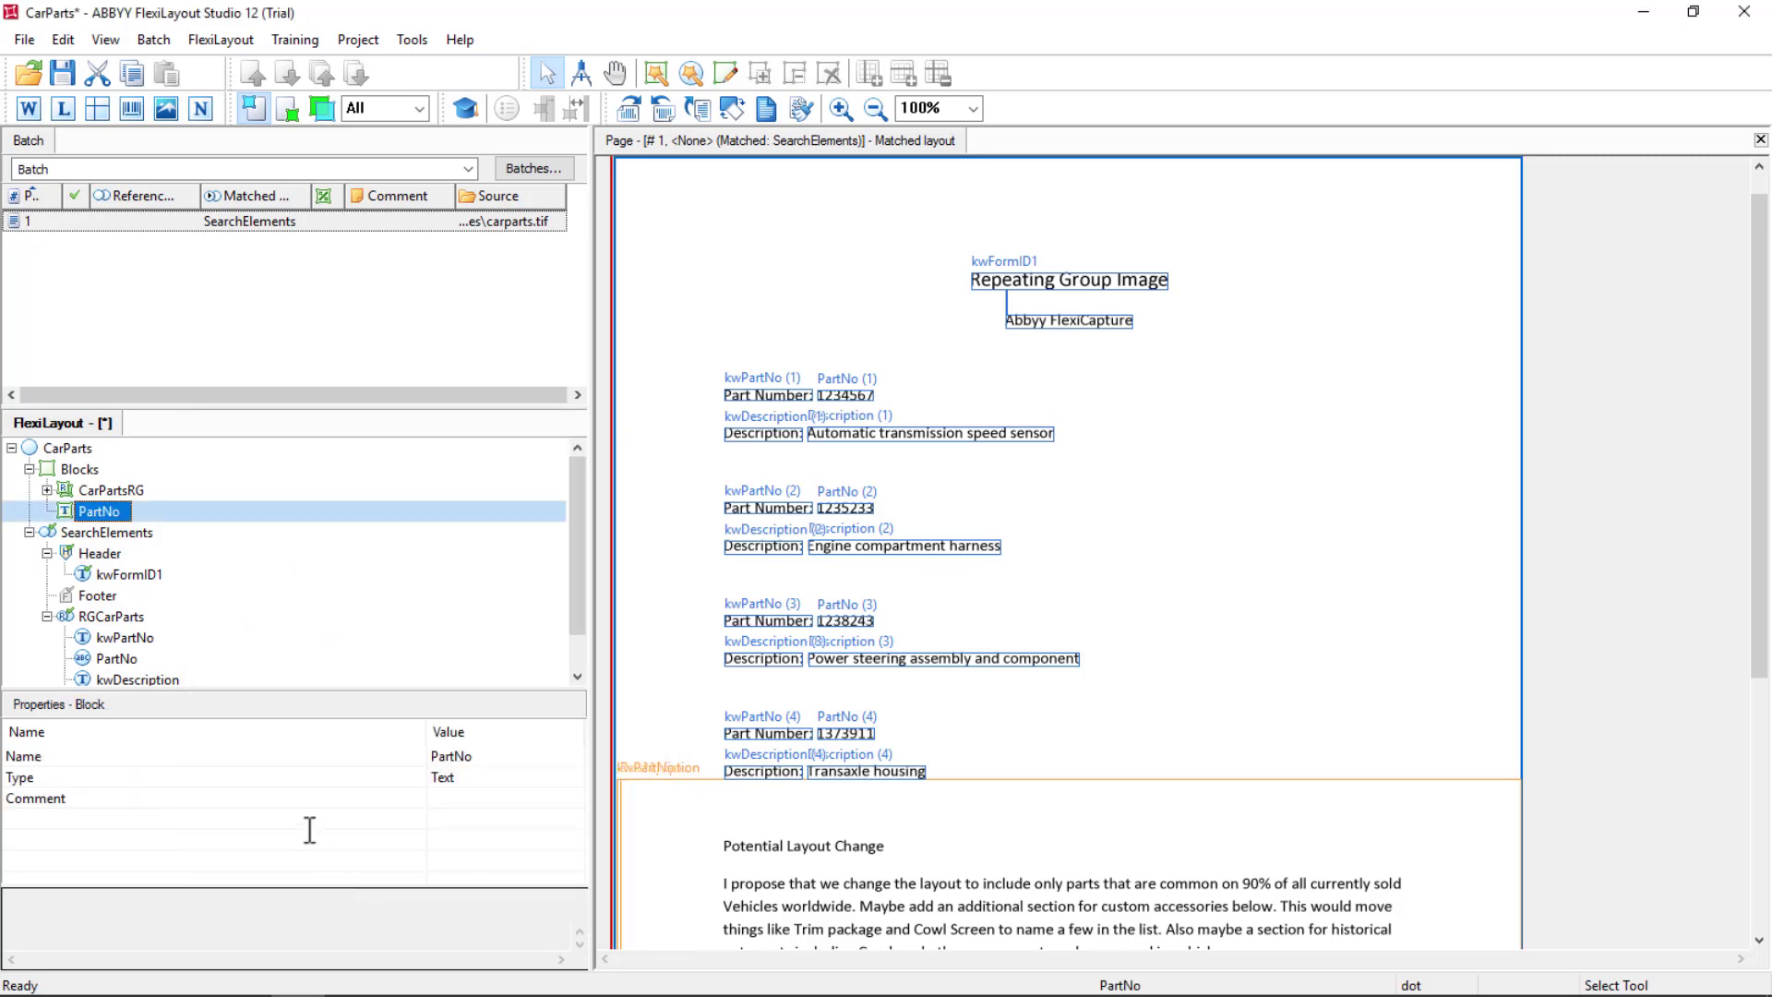
Add a top-level Description text block sourced from RGCarParts.AllInstances.Description.
right_click(81, 472)
mouse_move(214, 480)
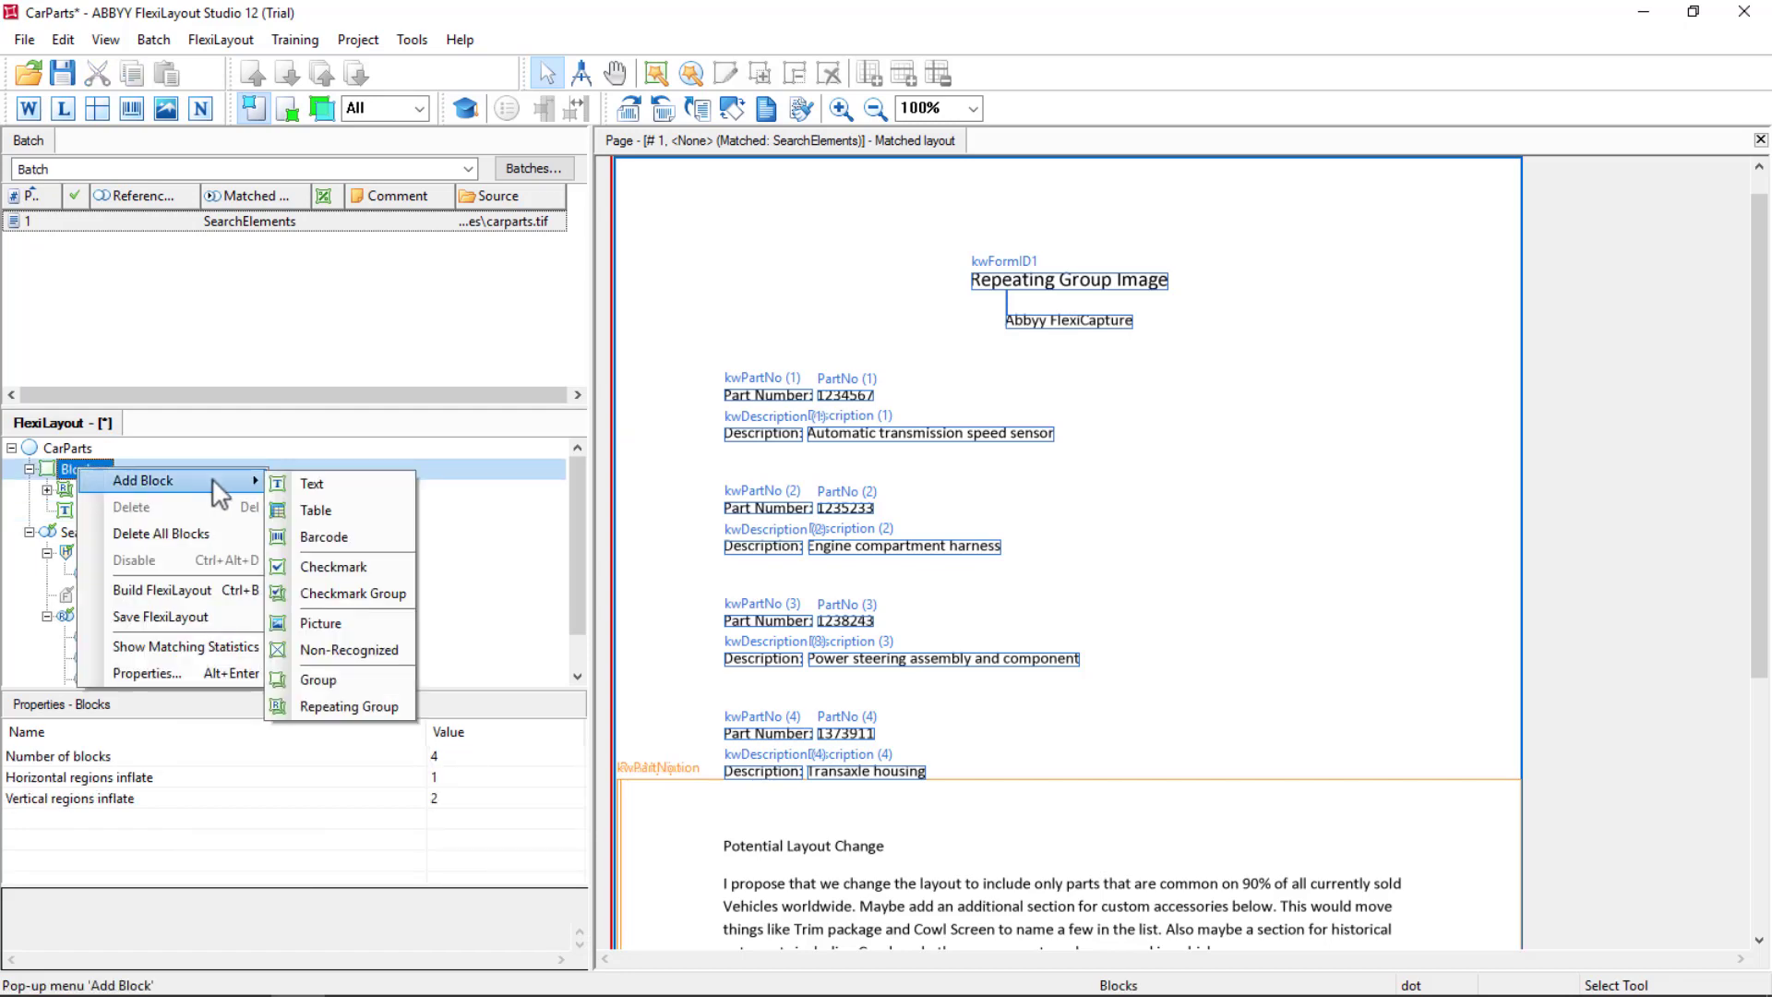
click(330, 482)
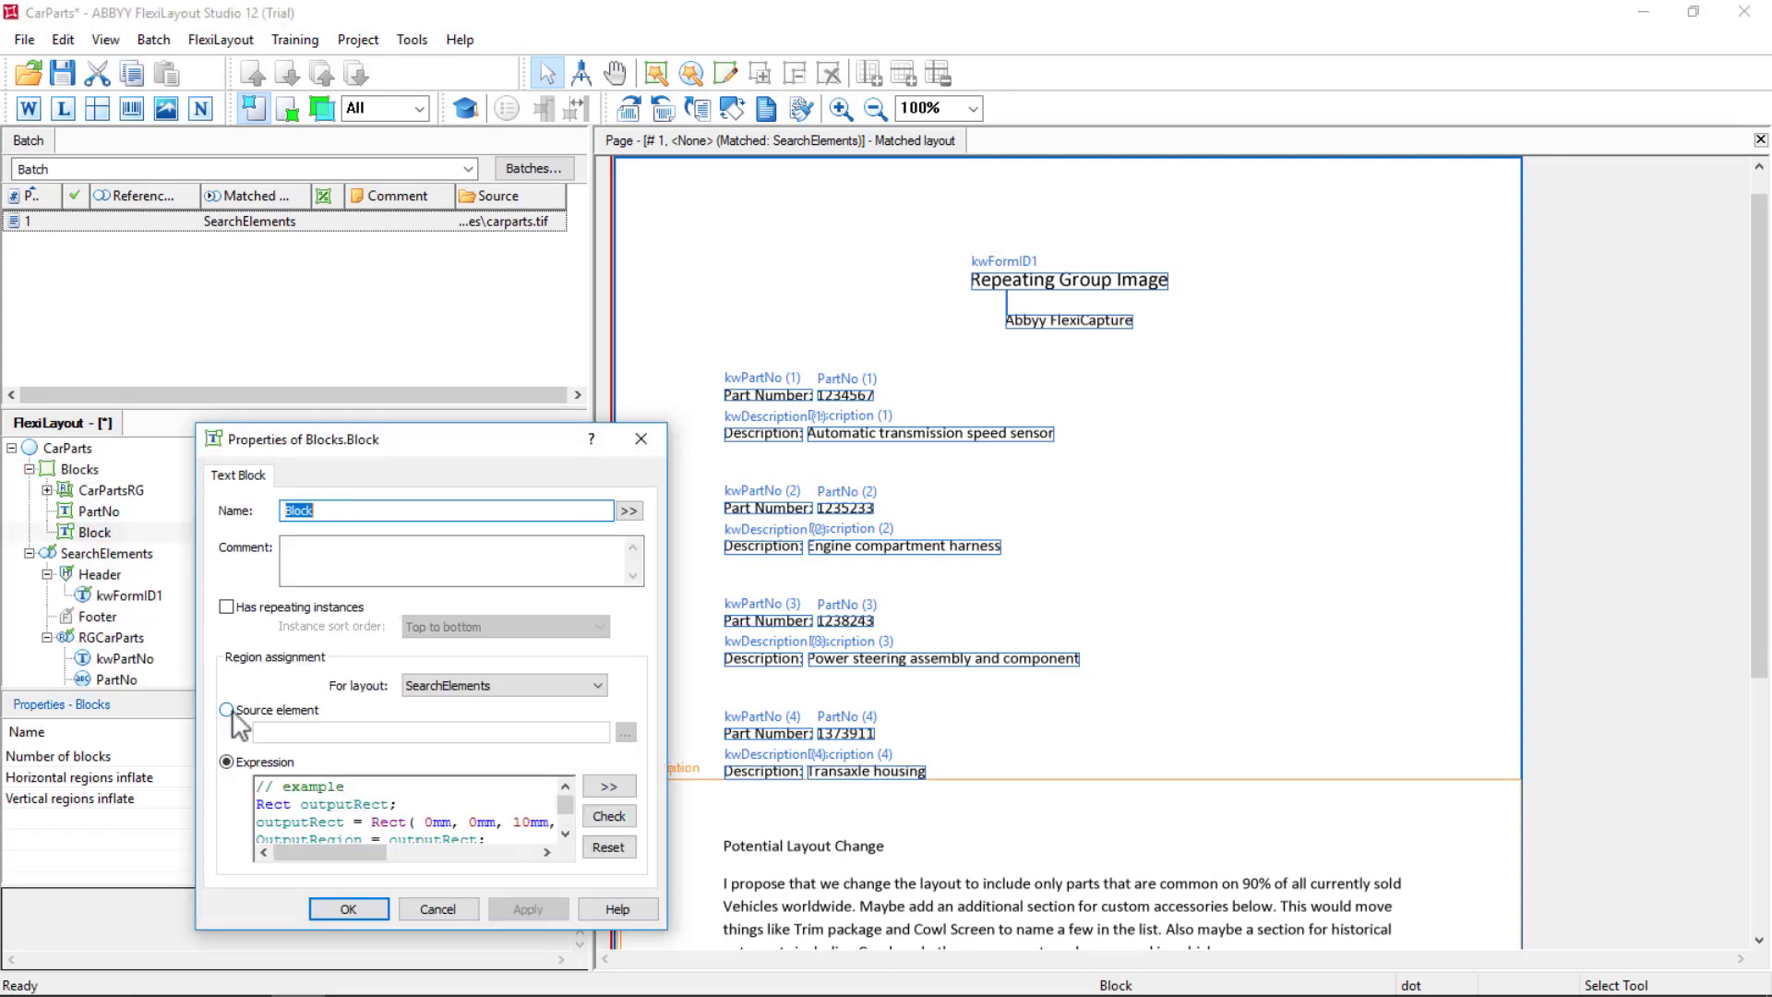
click(227, 709)
click(626, 733)
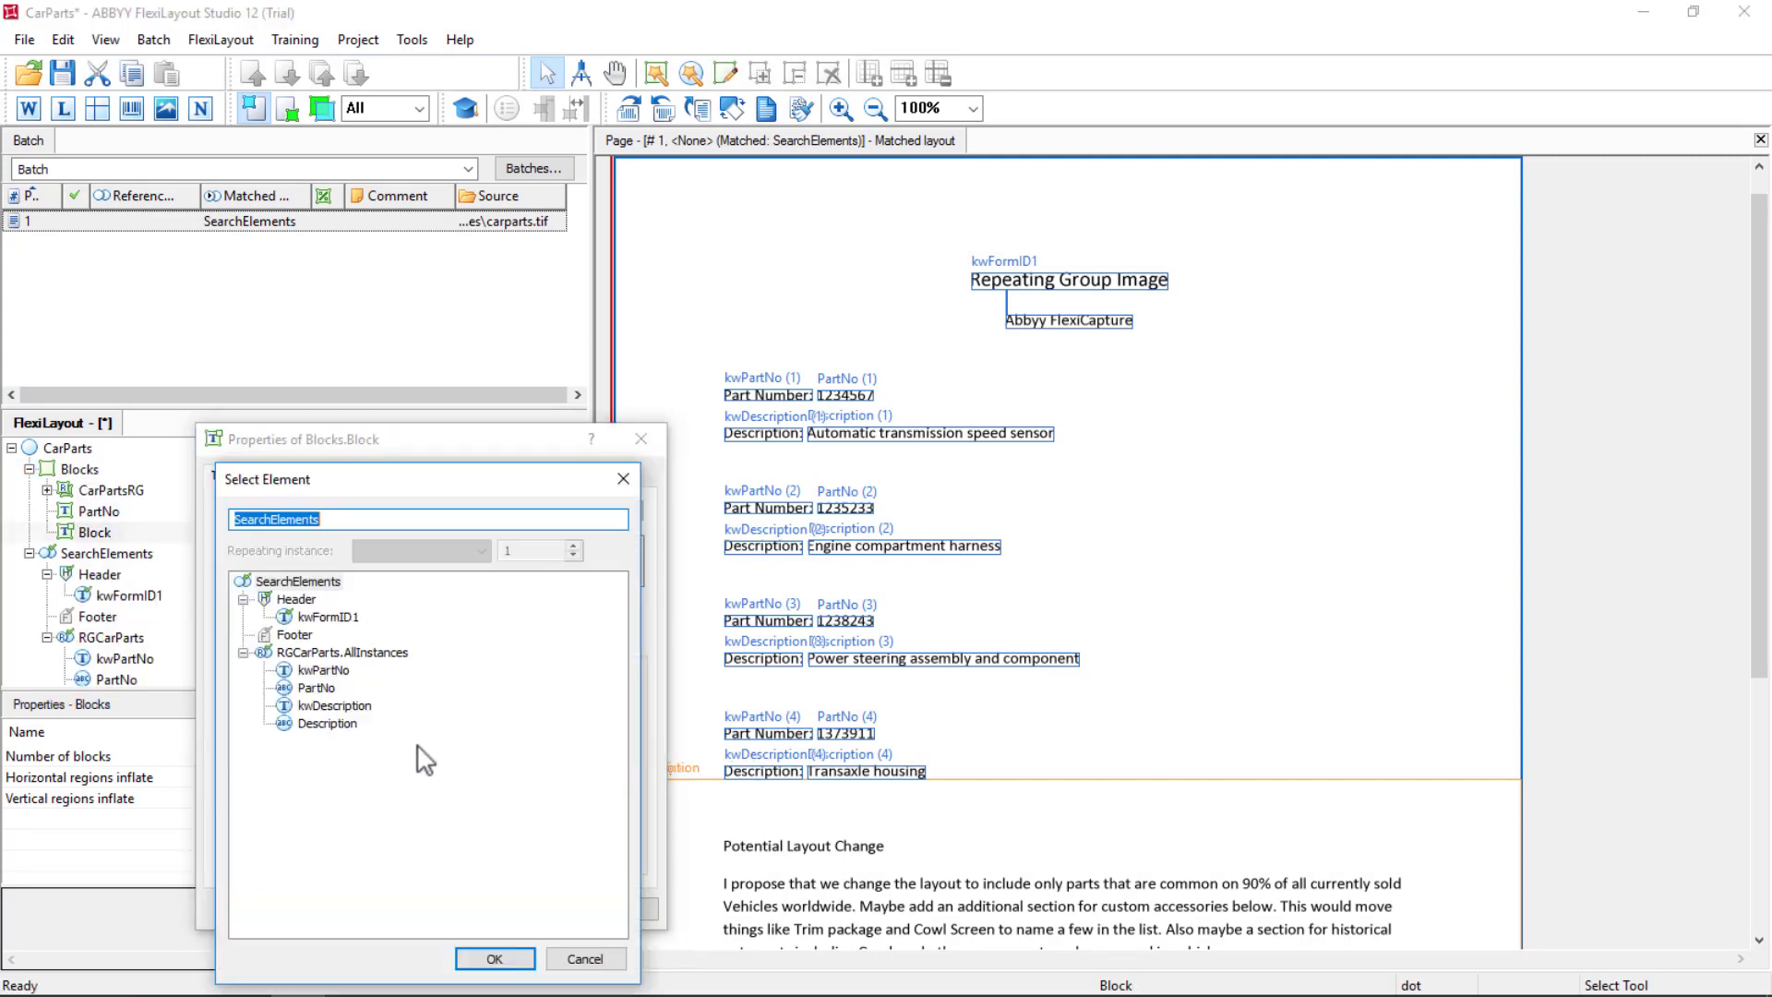
click(329, 724)
click(497, 960)
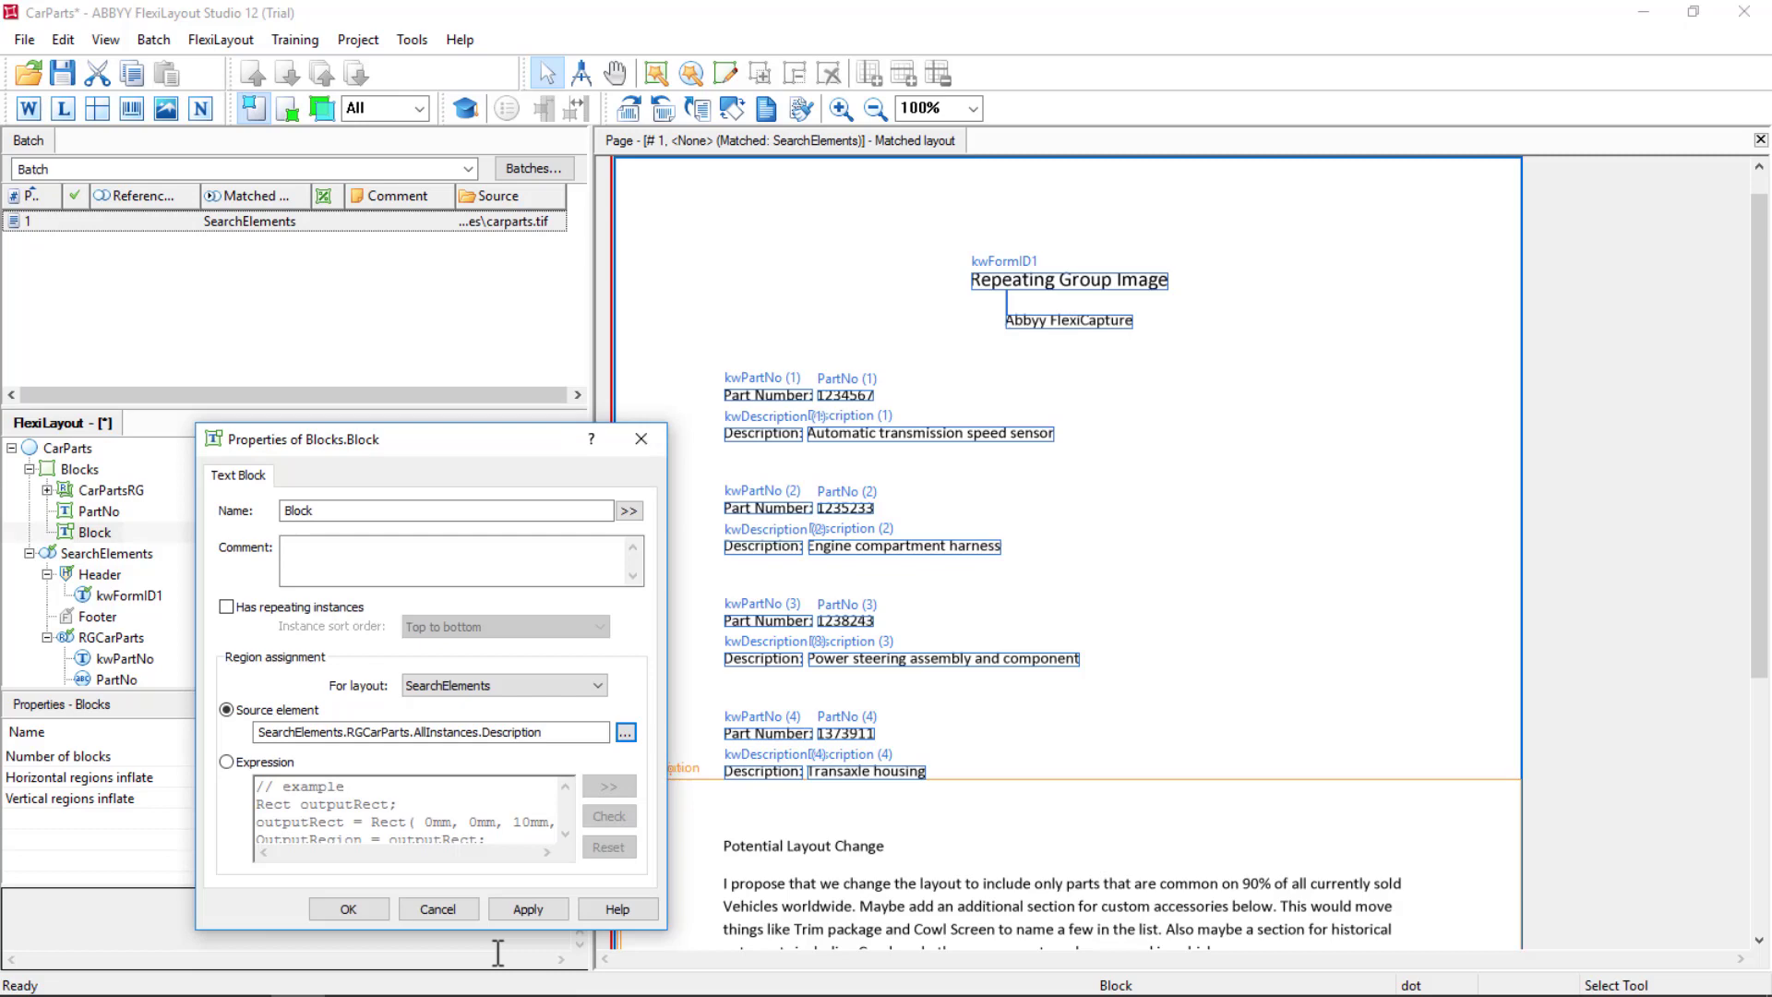
drag(546, 734, 488, 738)
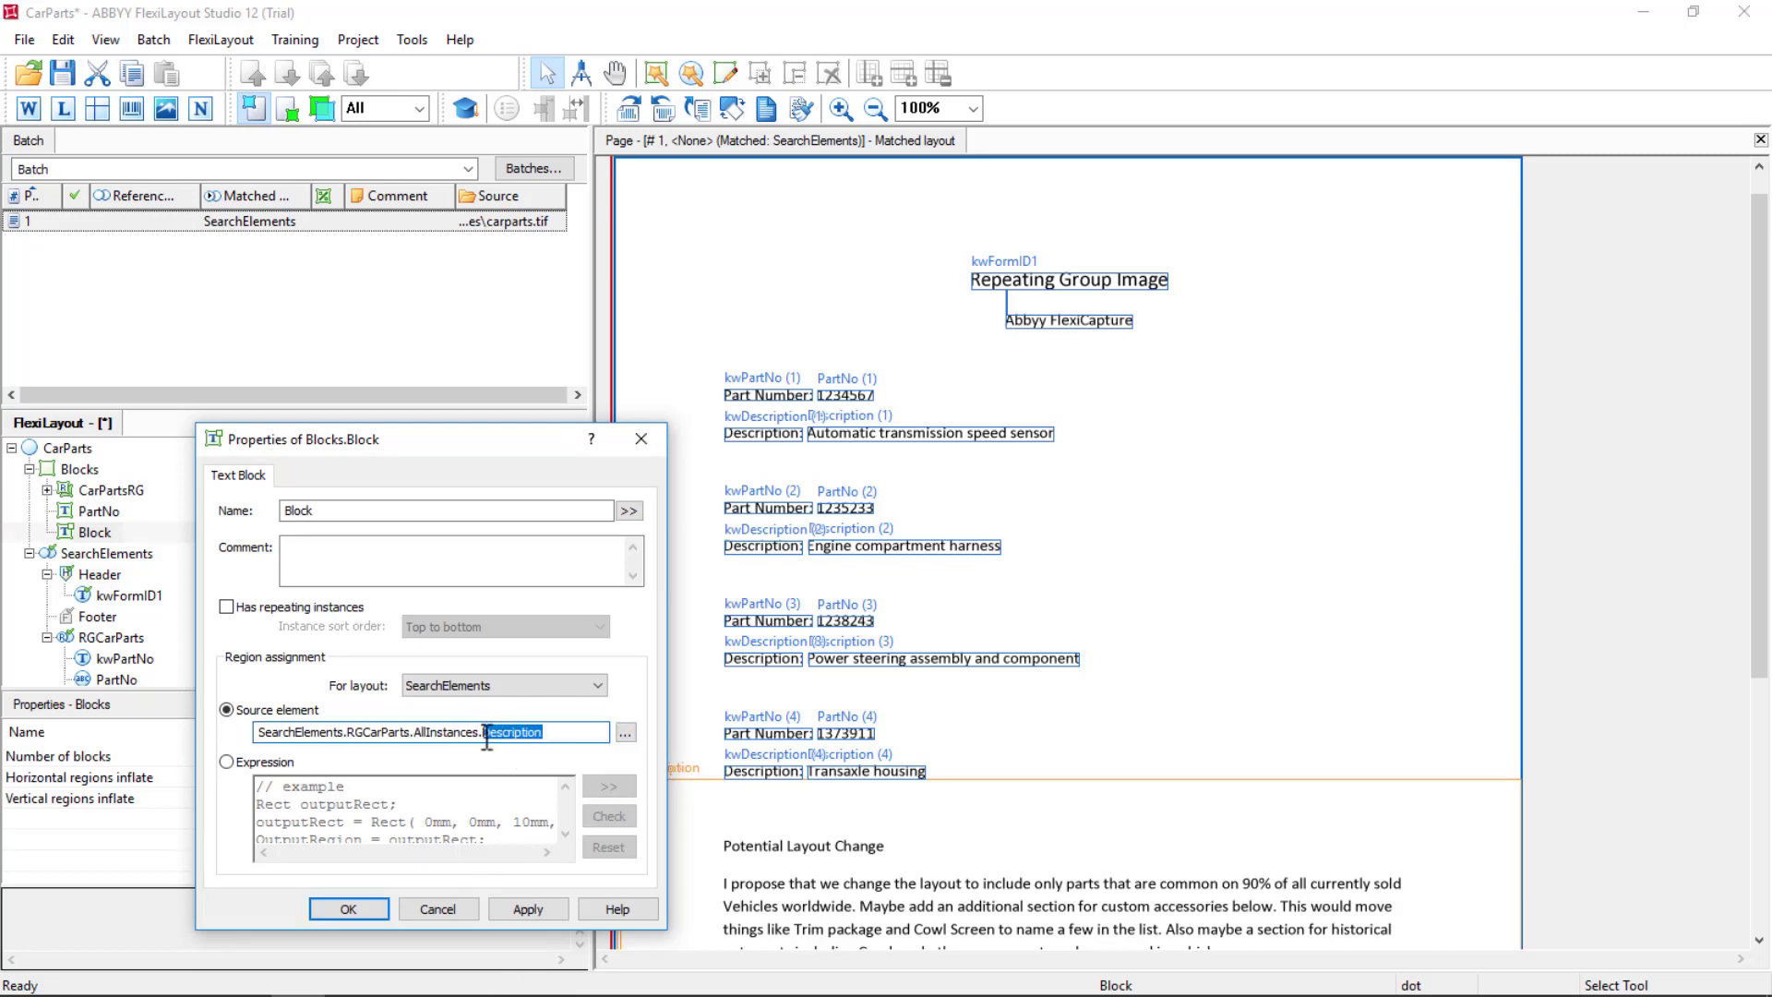
click(343, 513)
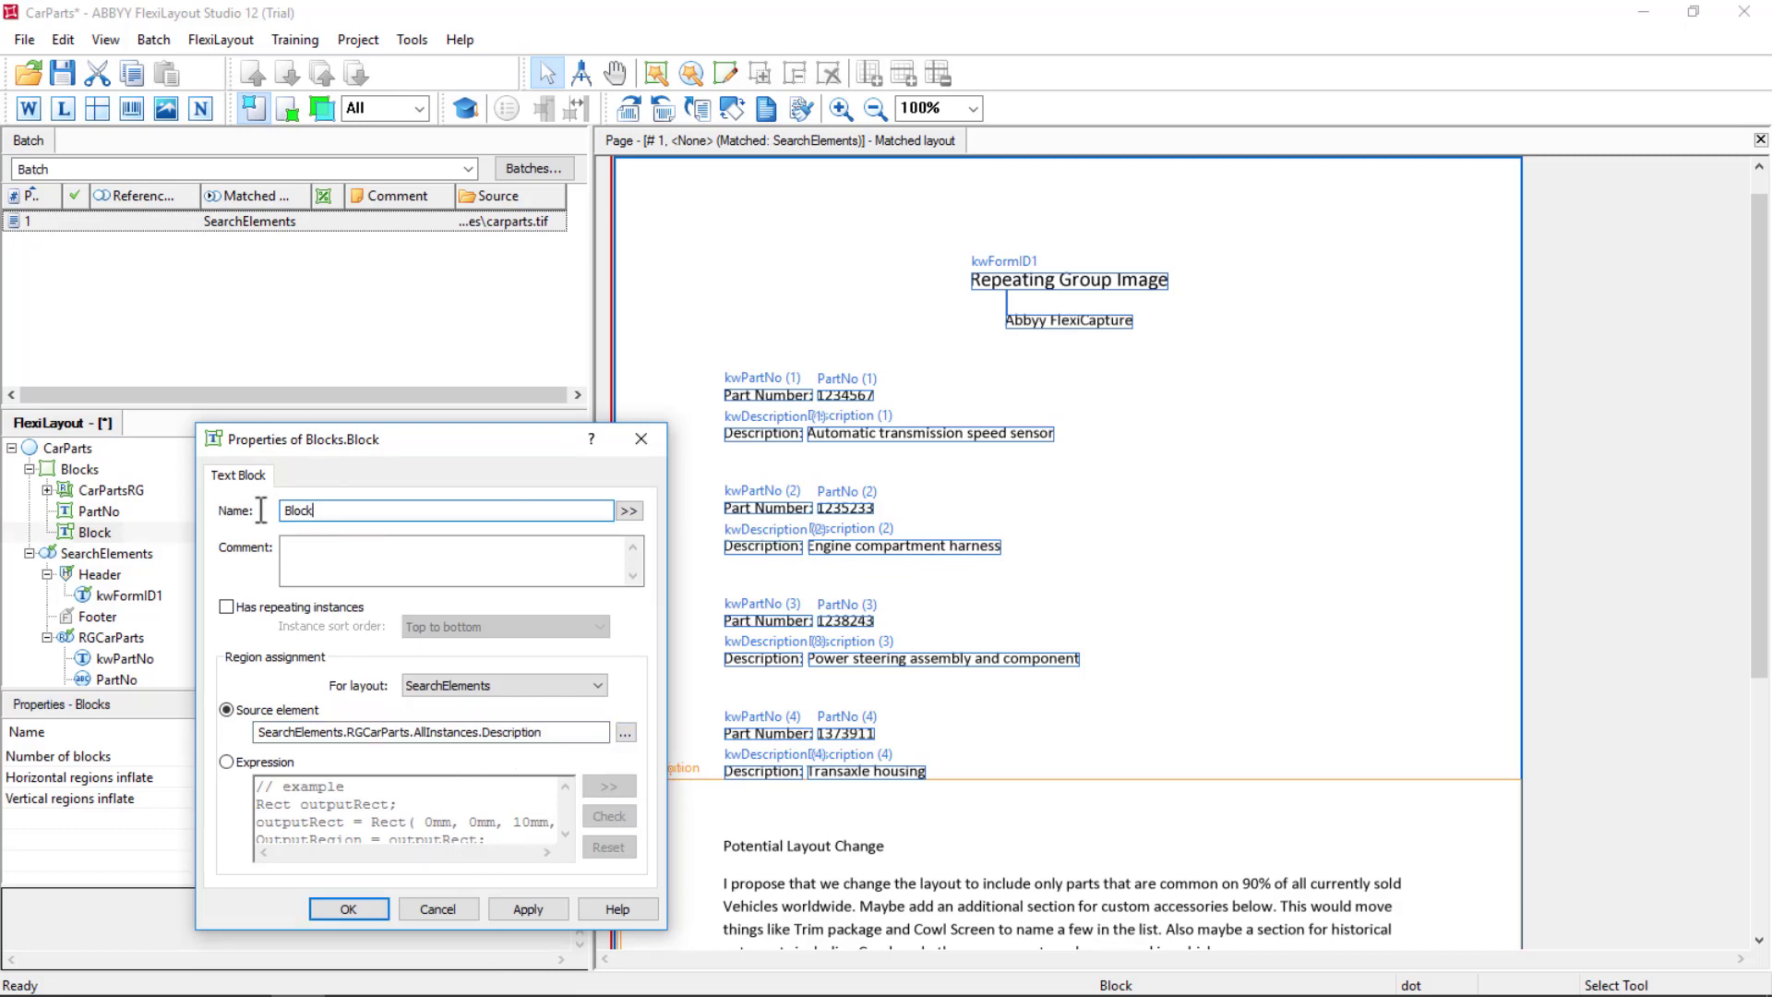
double_click(298, 510)
text(Description)
click(491, 910)
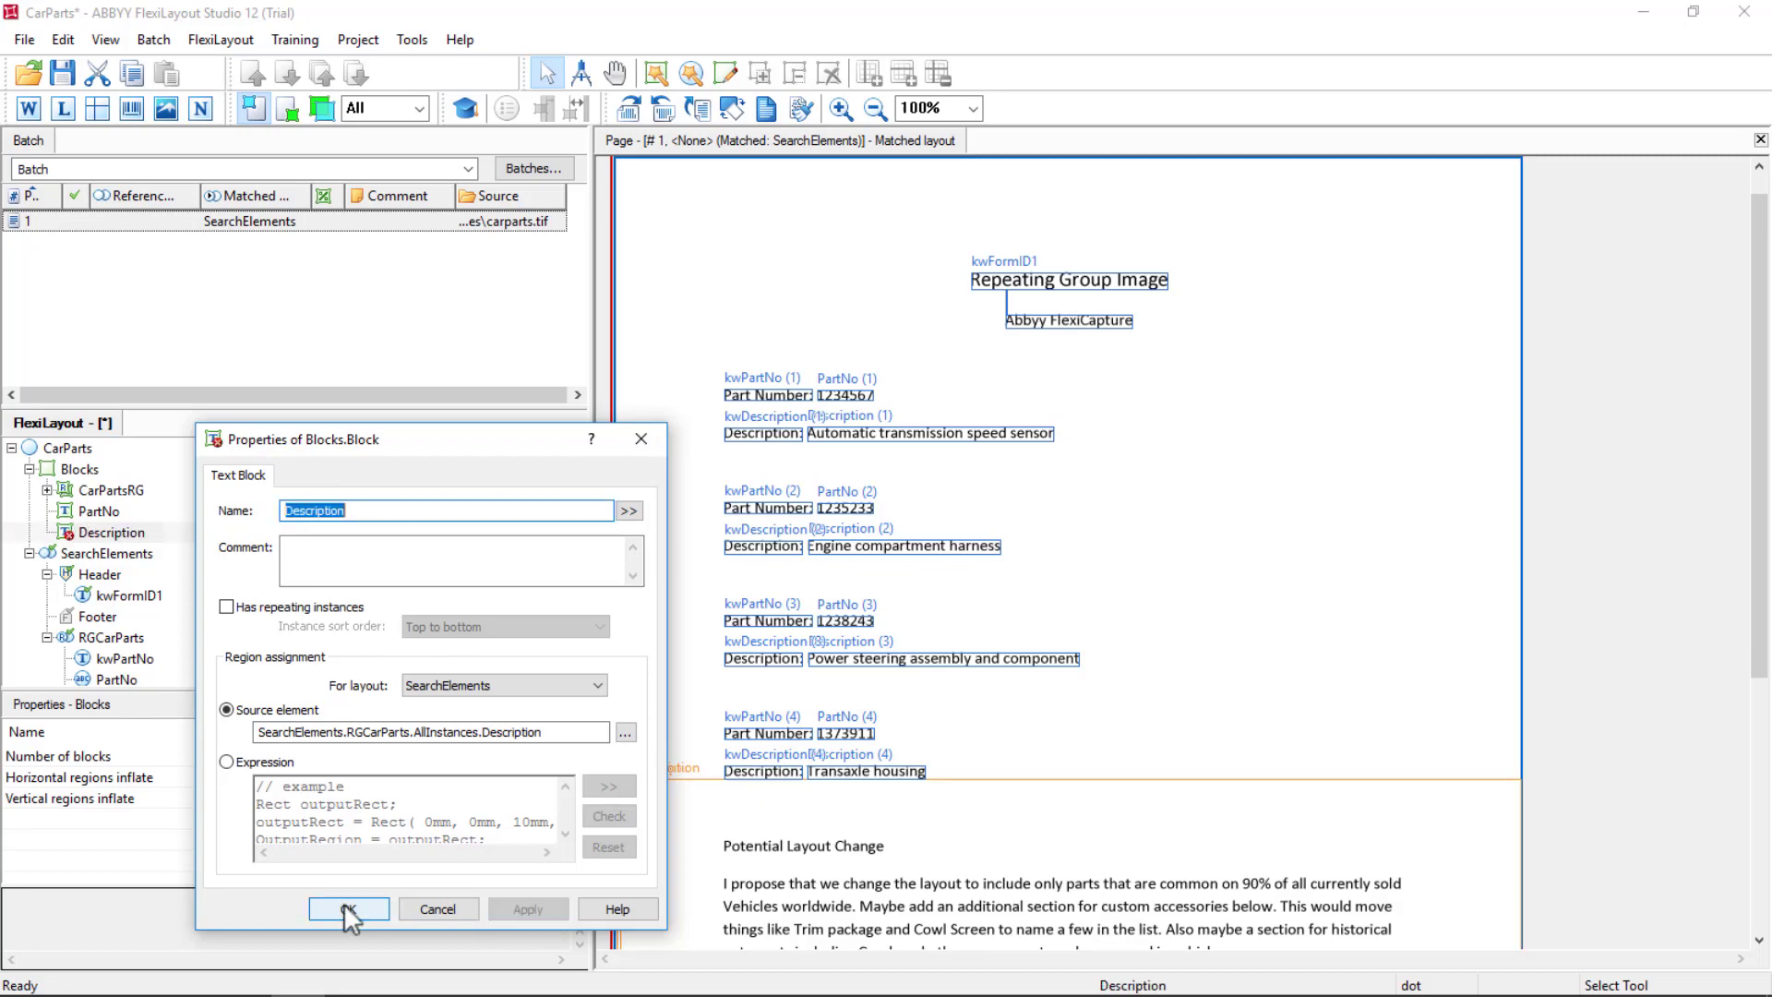
click(347, 910)
Enable repeating instances on Description, sorted In order of finding, and apply.
double_click(105, 535)
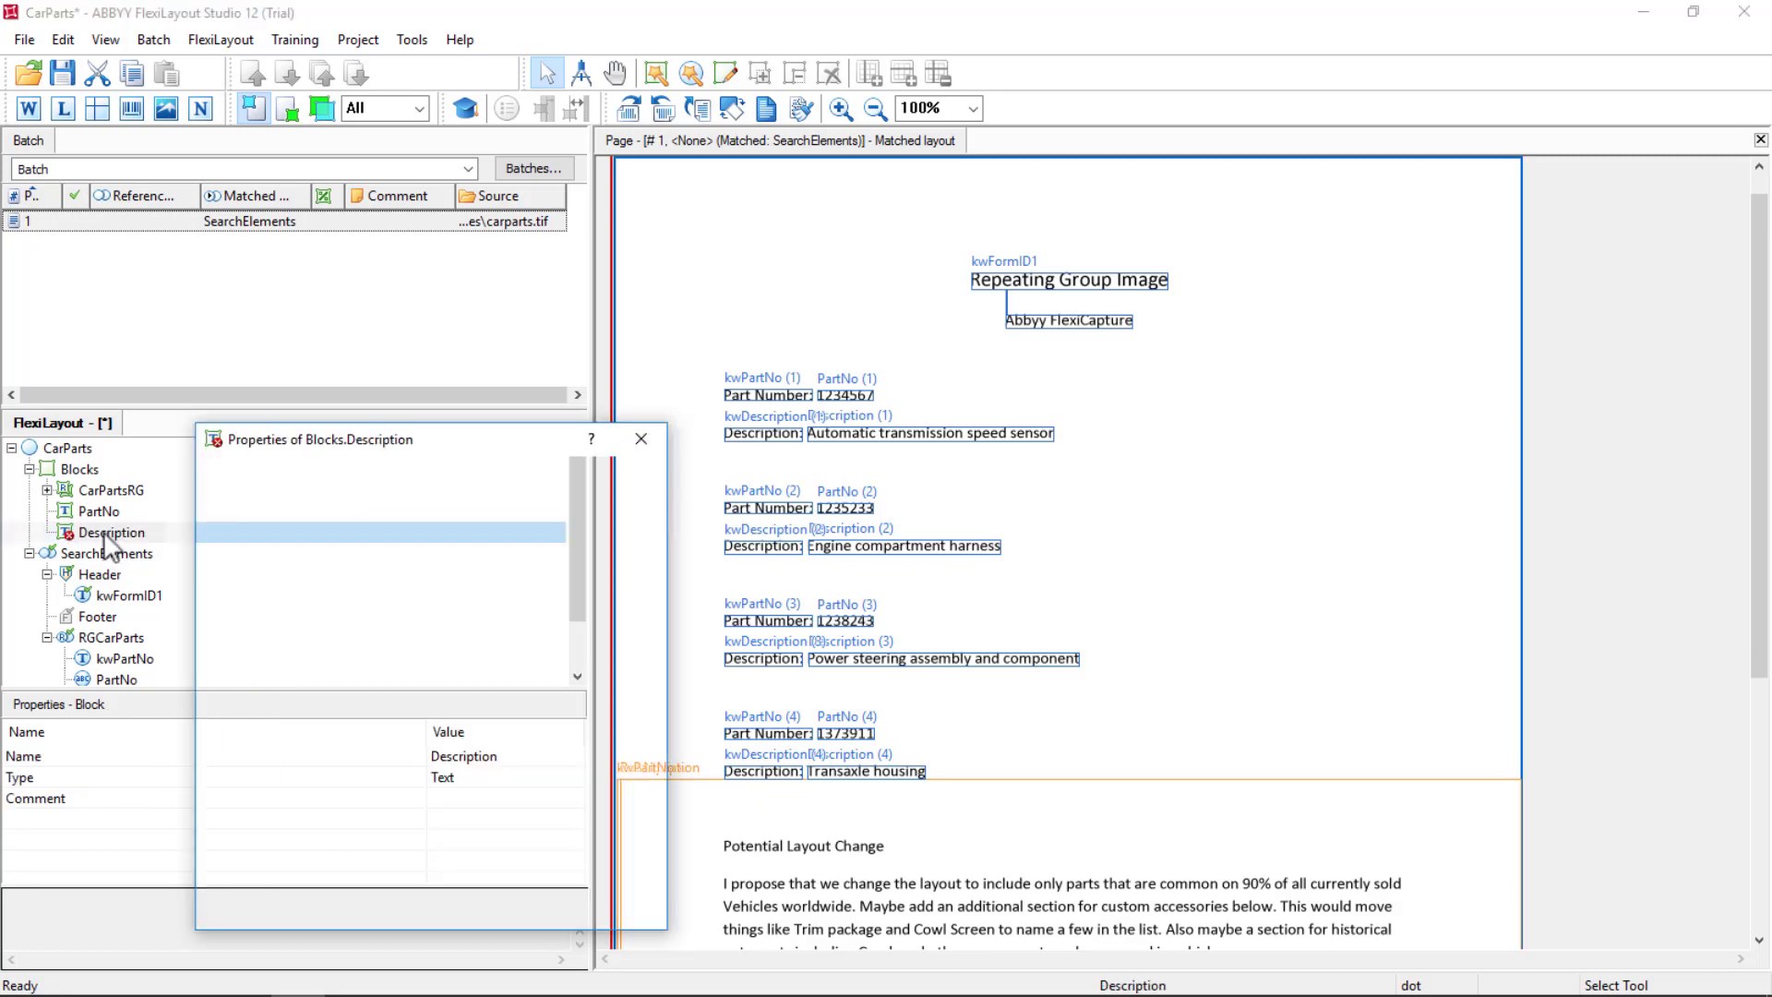
click(226, 606)
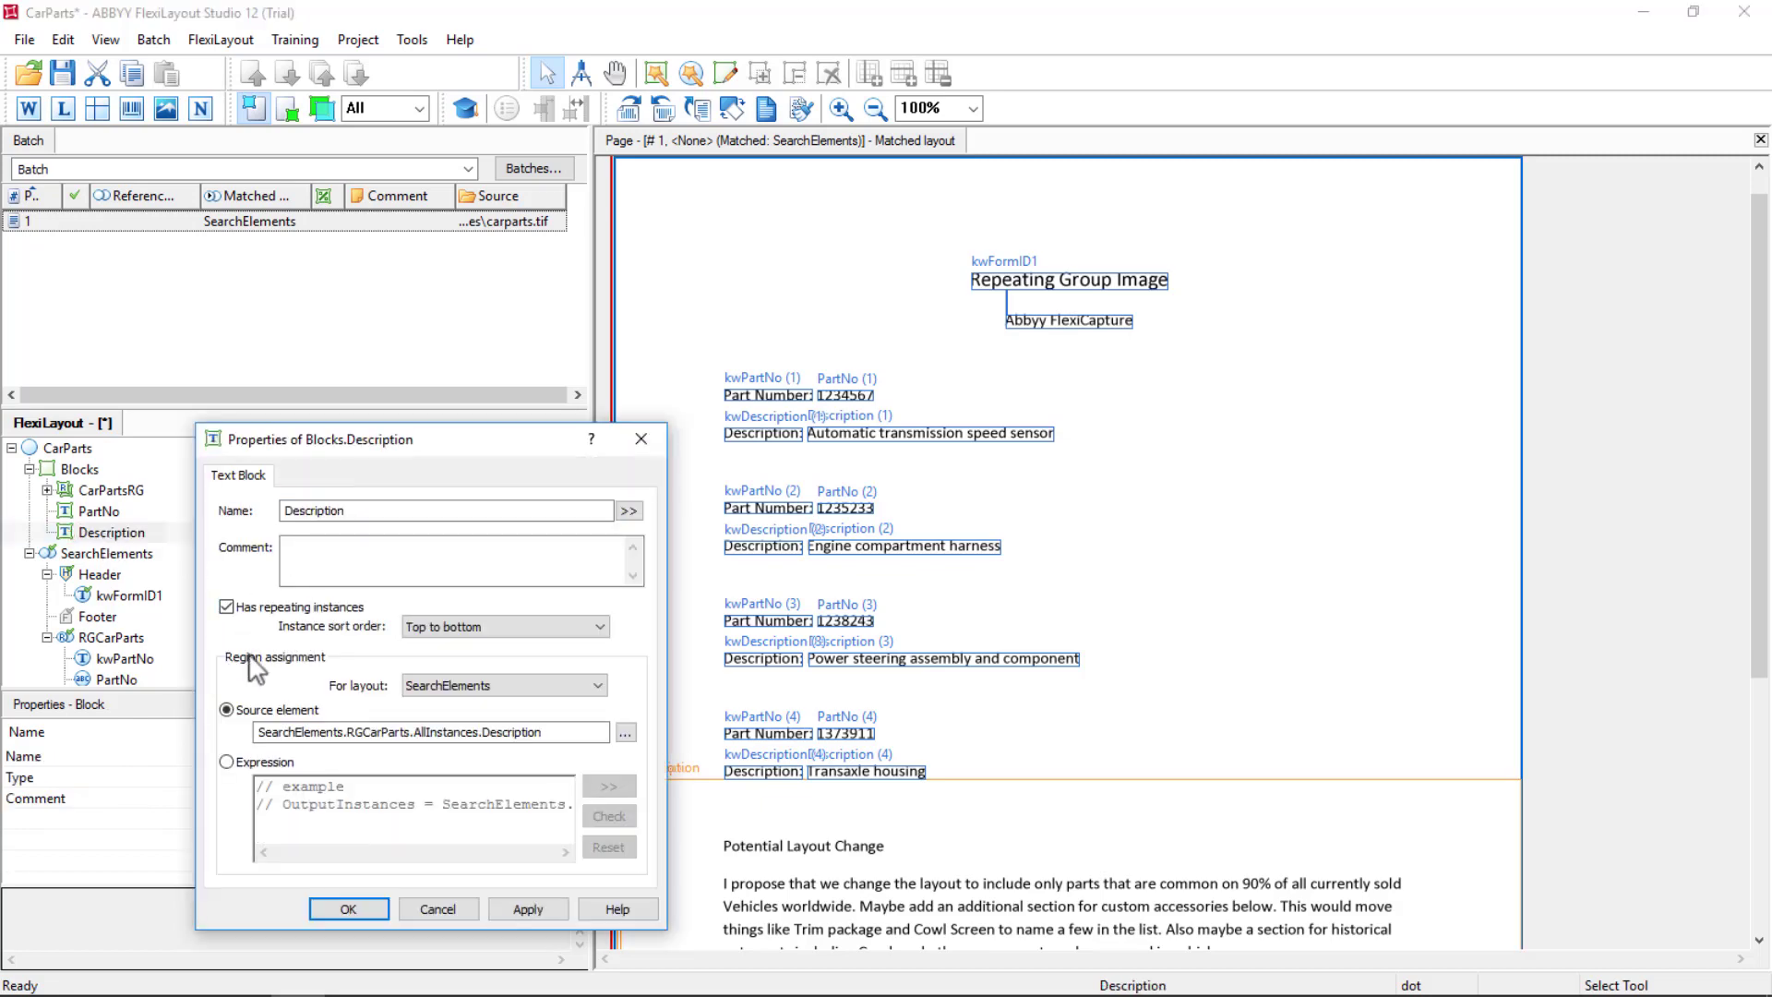
click(477, 626)
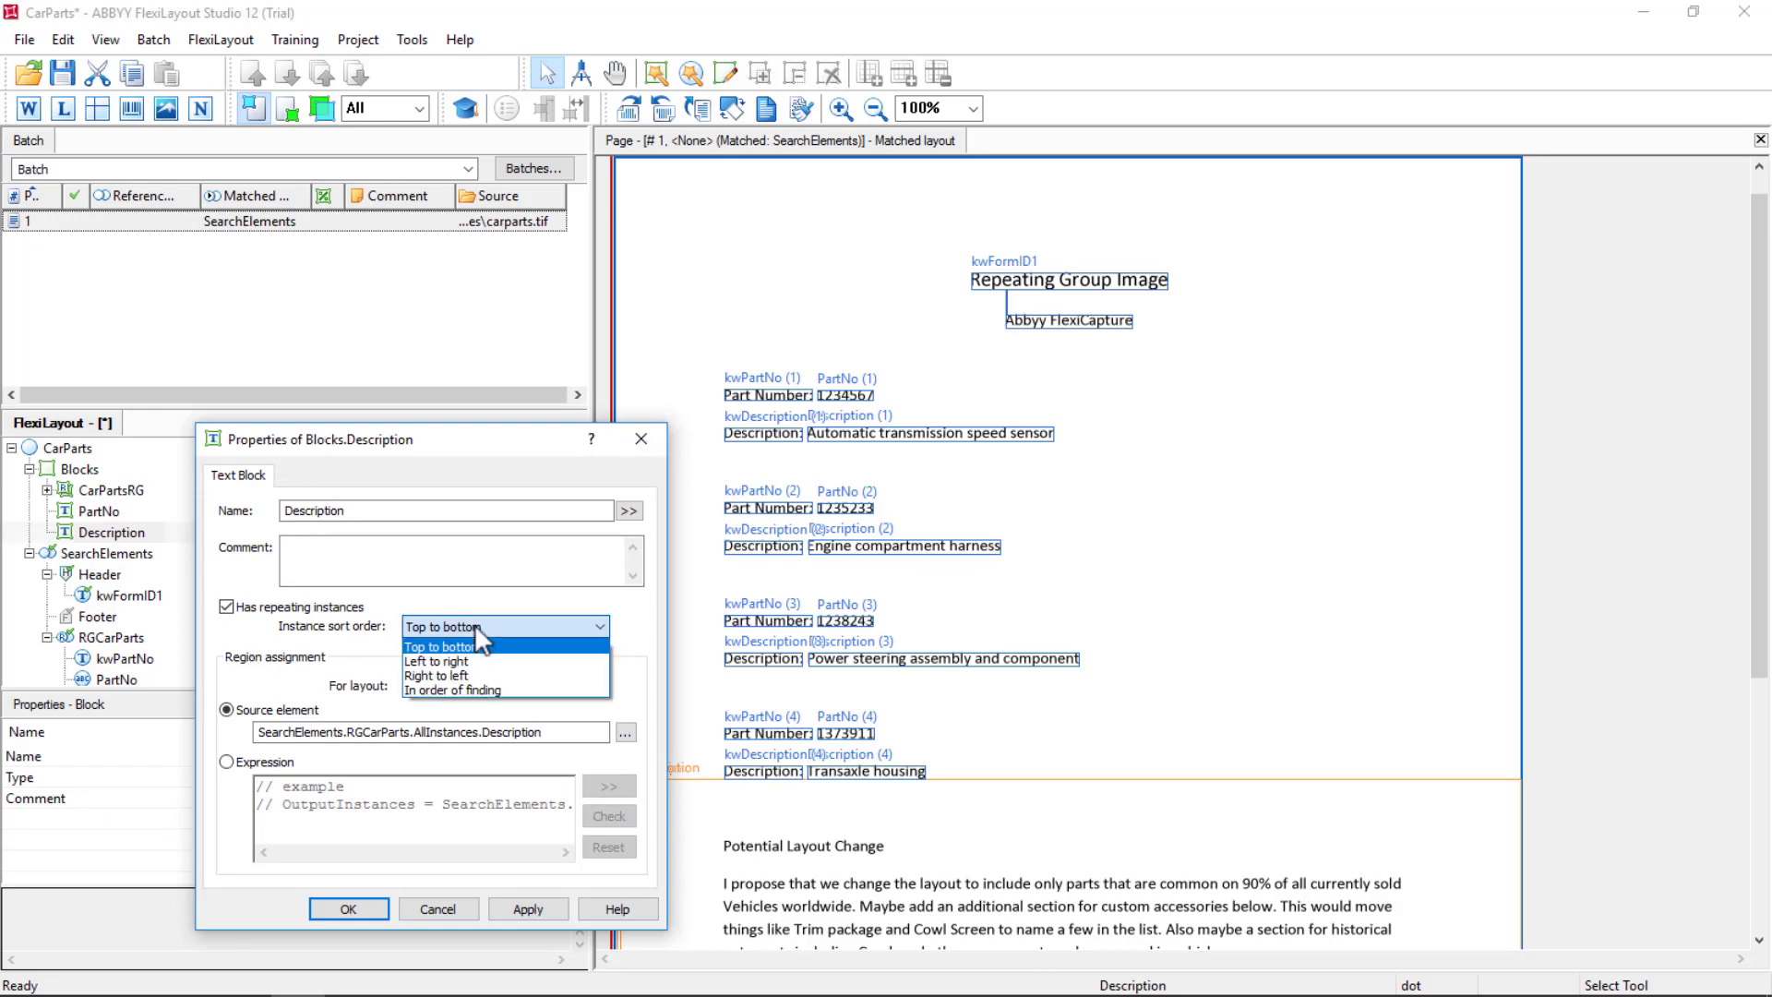
click(448, 691)
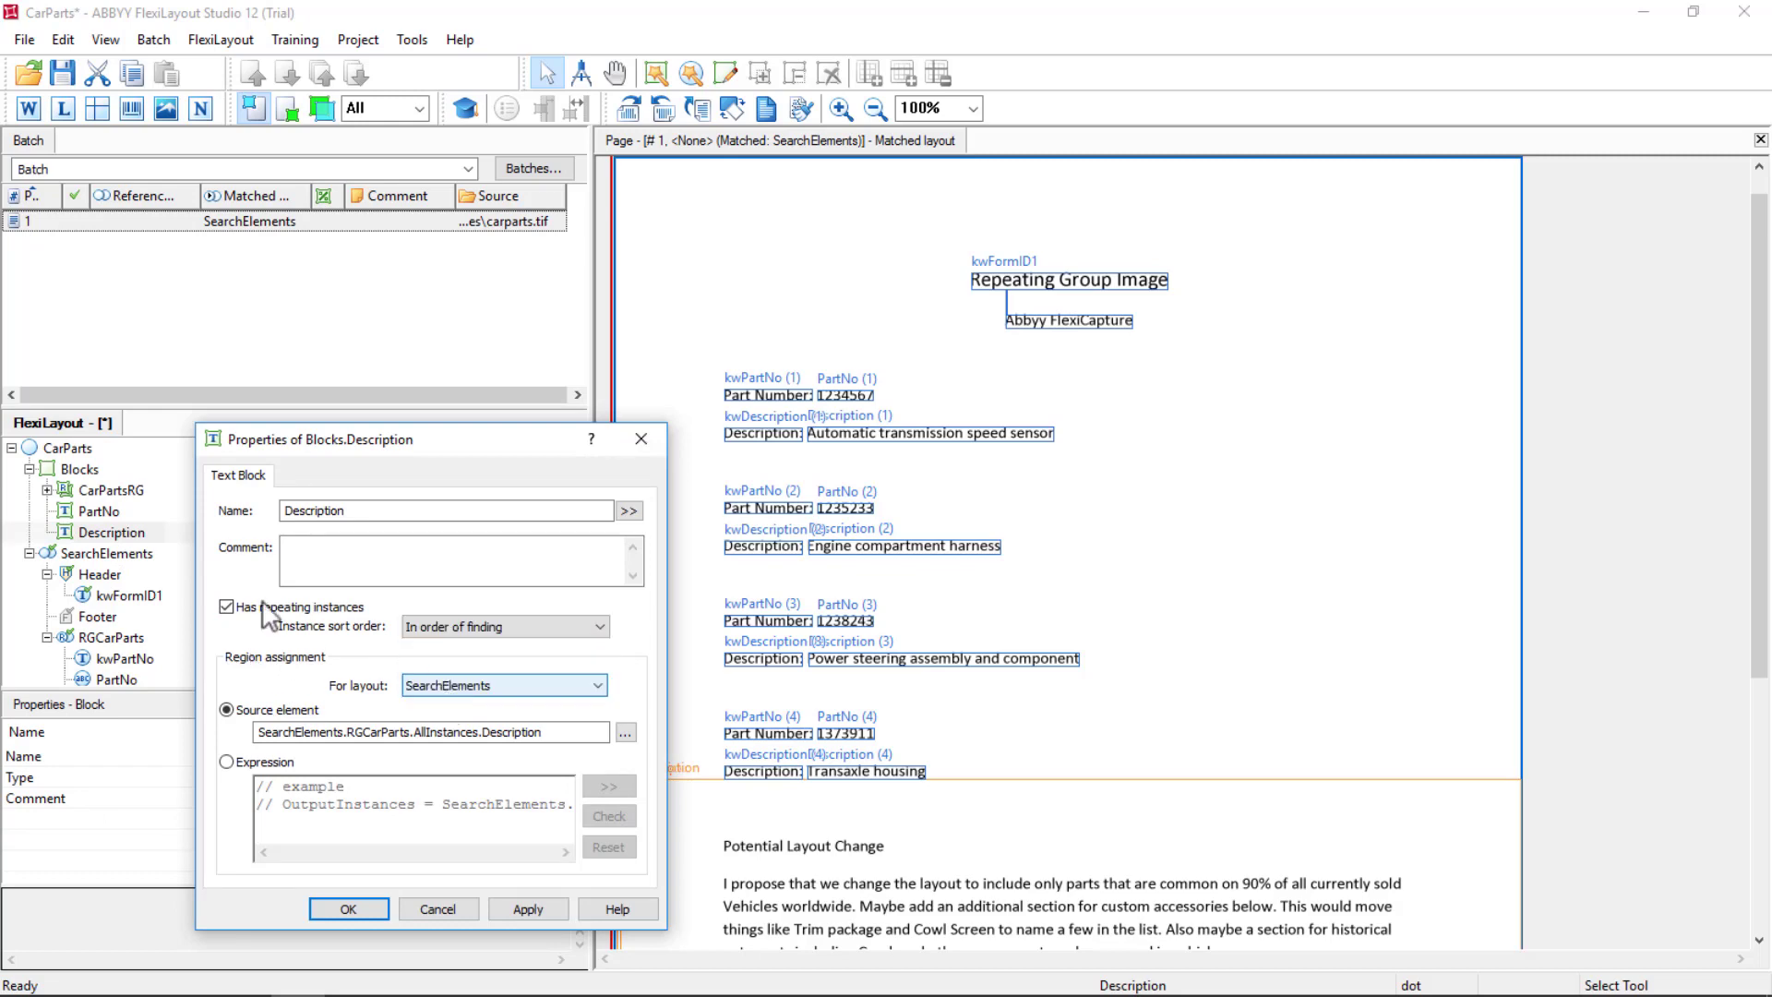
click(535, 908)
Close the Description properties and export the FlexiLayout as CarParts.afl.
click(346, 904)
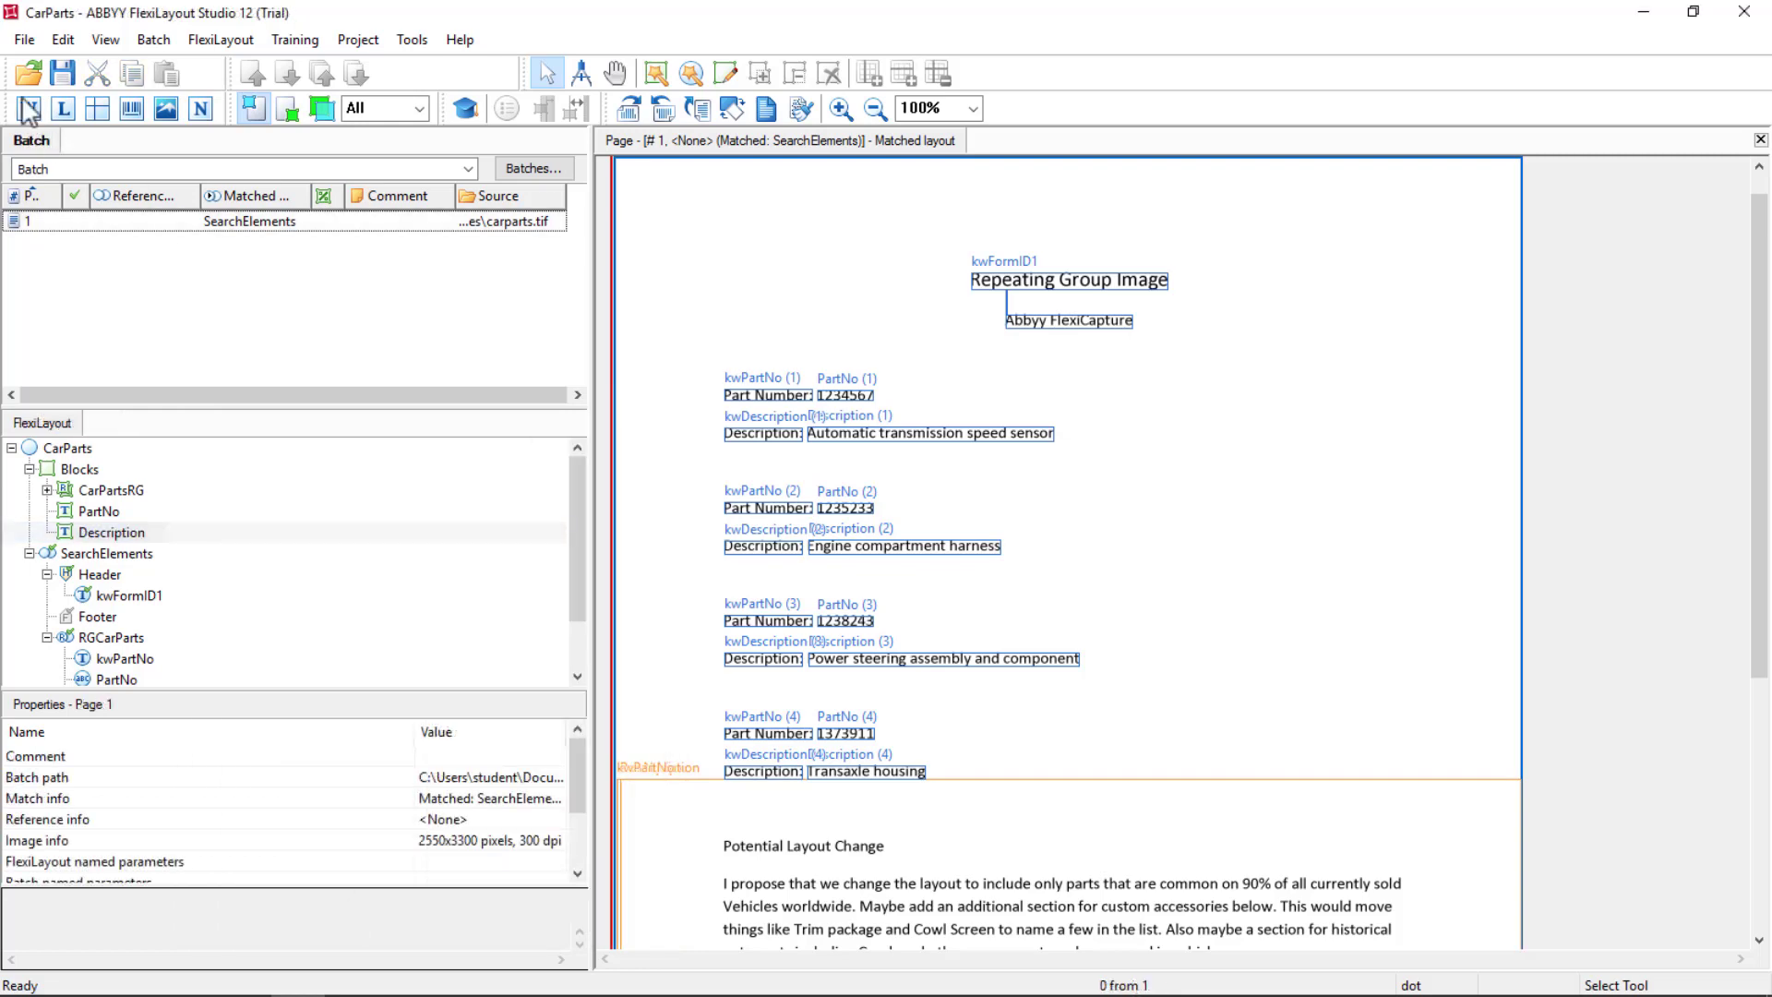
click(25, 41)
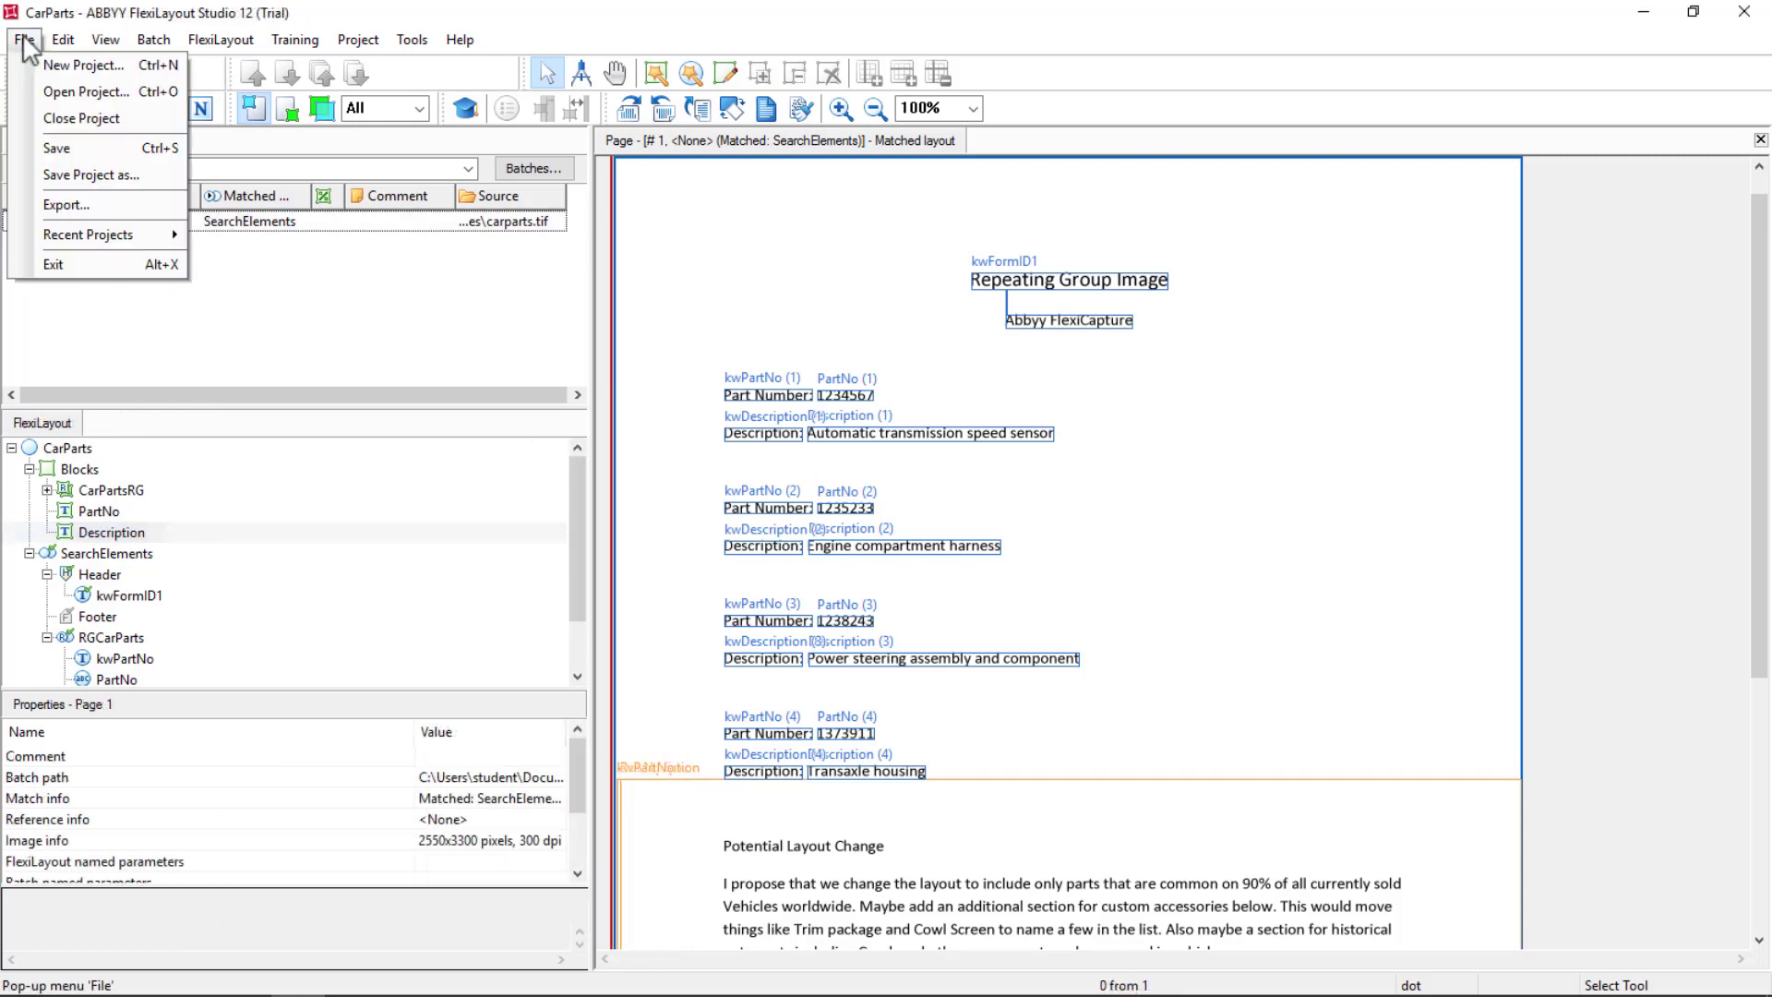
click(82, 203)
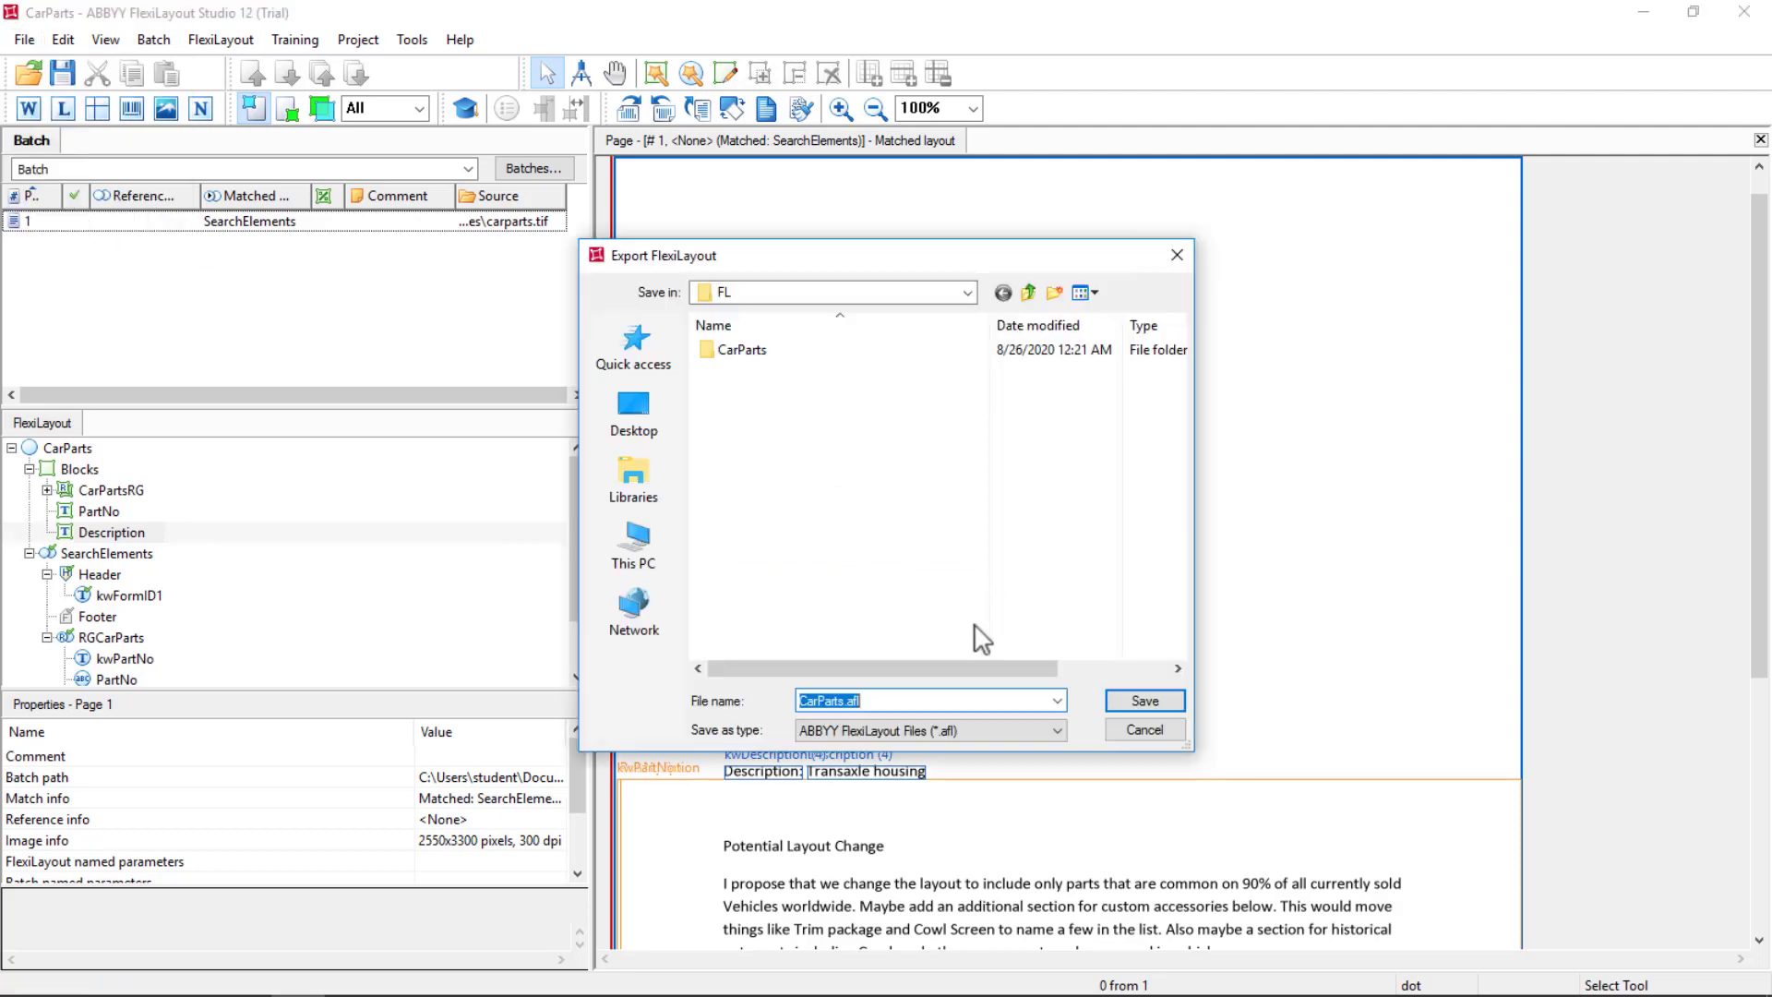
click(1160, 705)
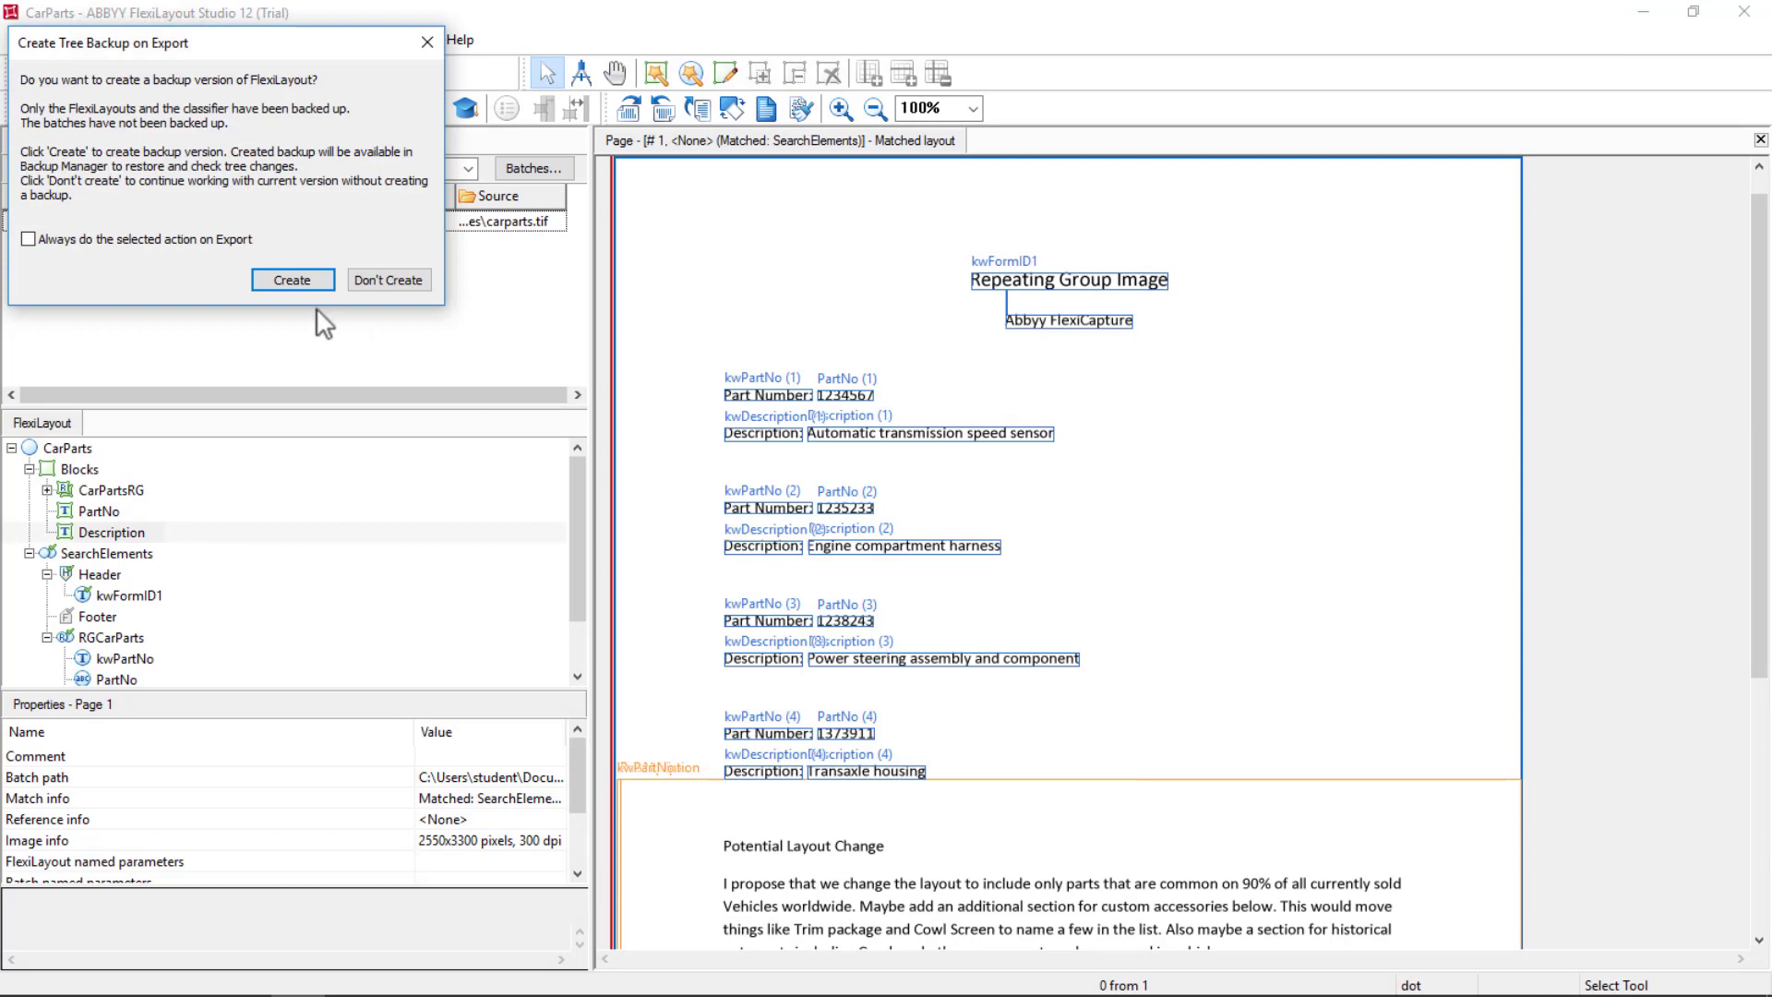
Create a backup before export with the comment '1st AFL export'.
click(288, 279)
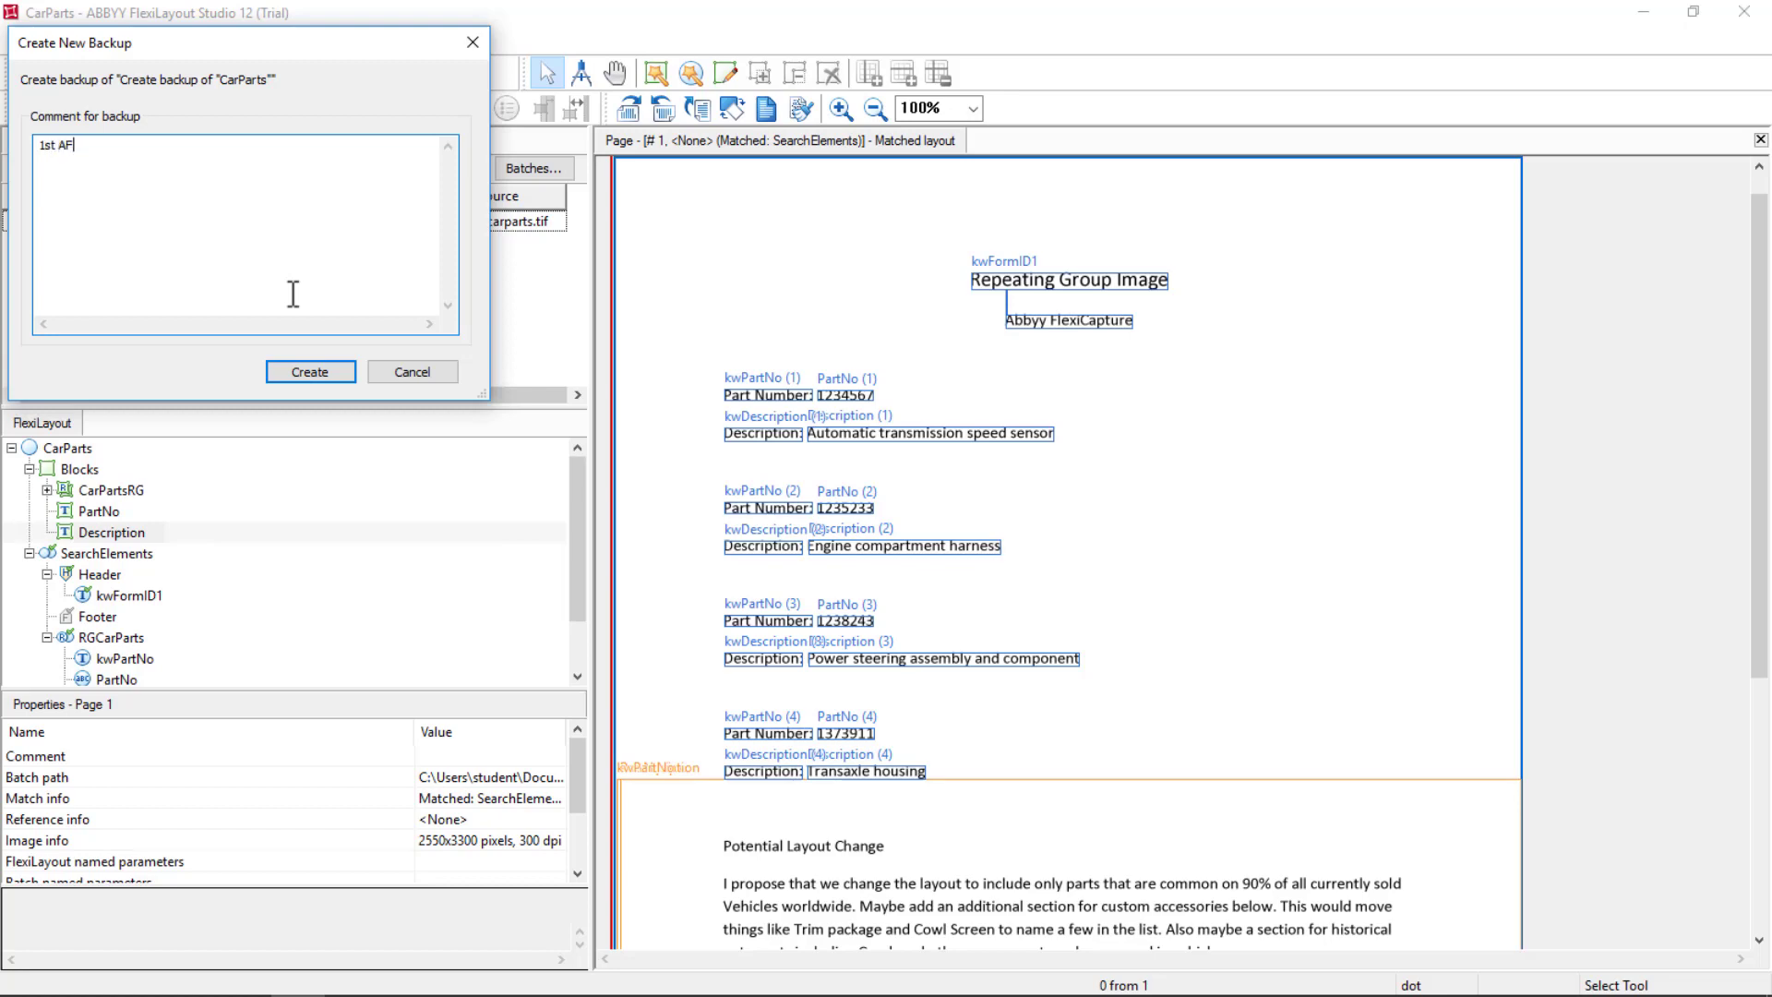
text(L export)
click(296, 375)
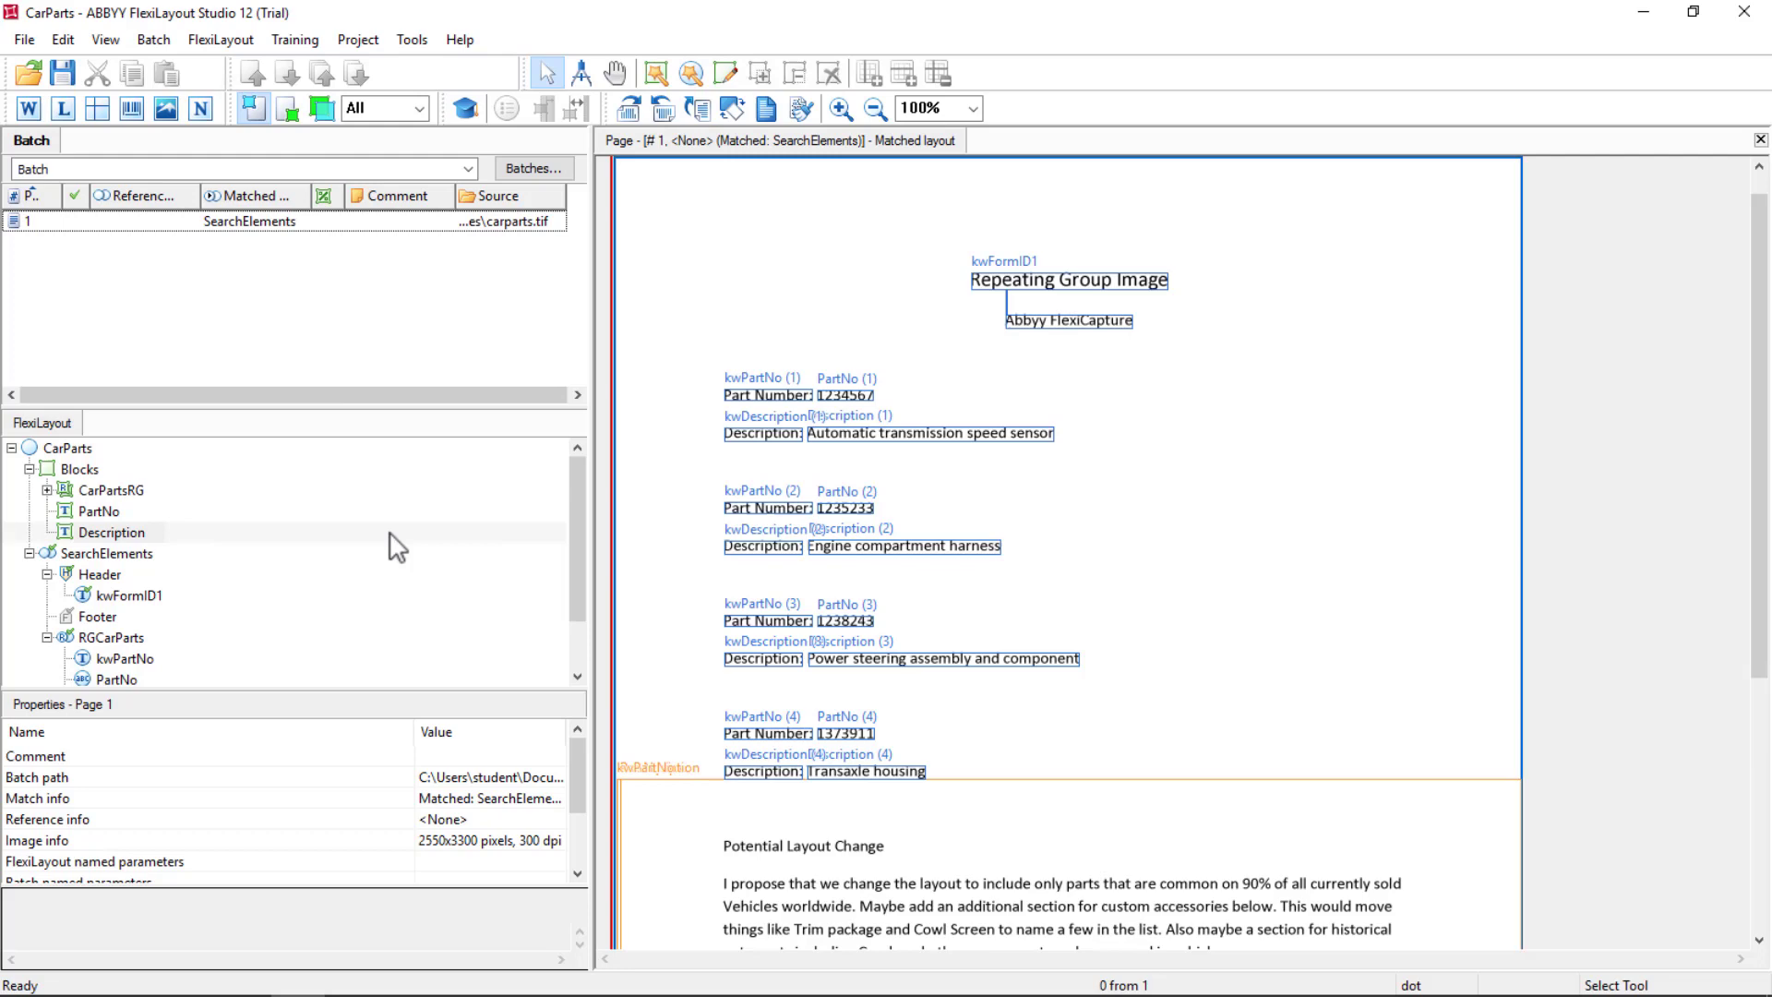
In FlexiCapture, start a new semi-structured Document Definition.
mouse_move(190, 980)
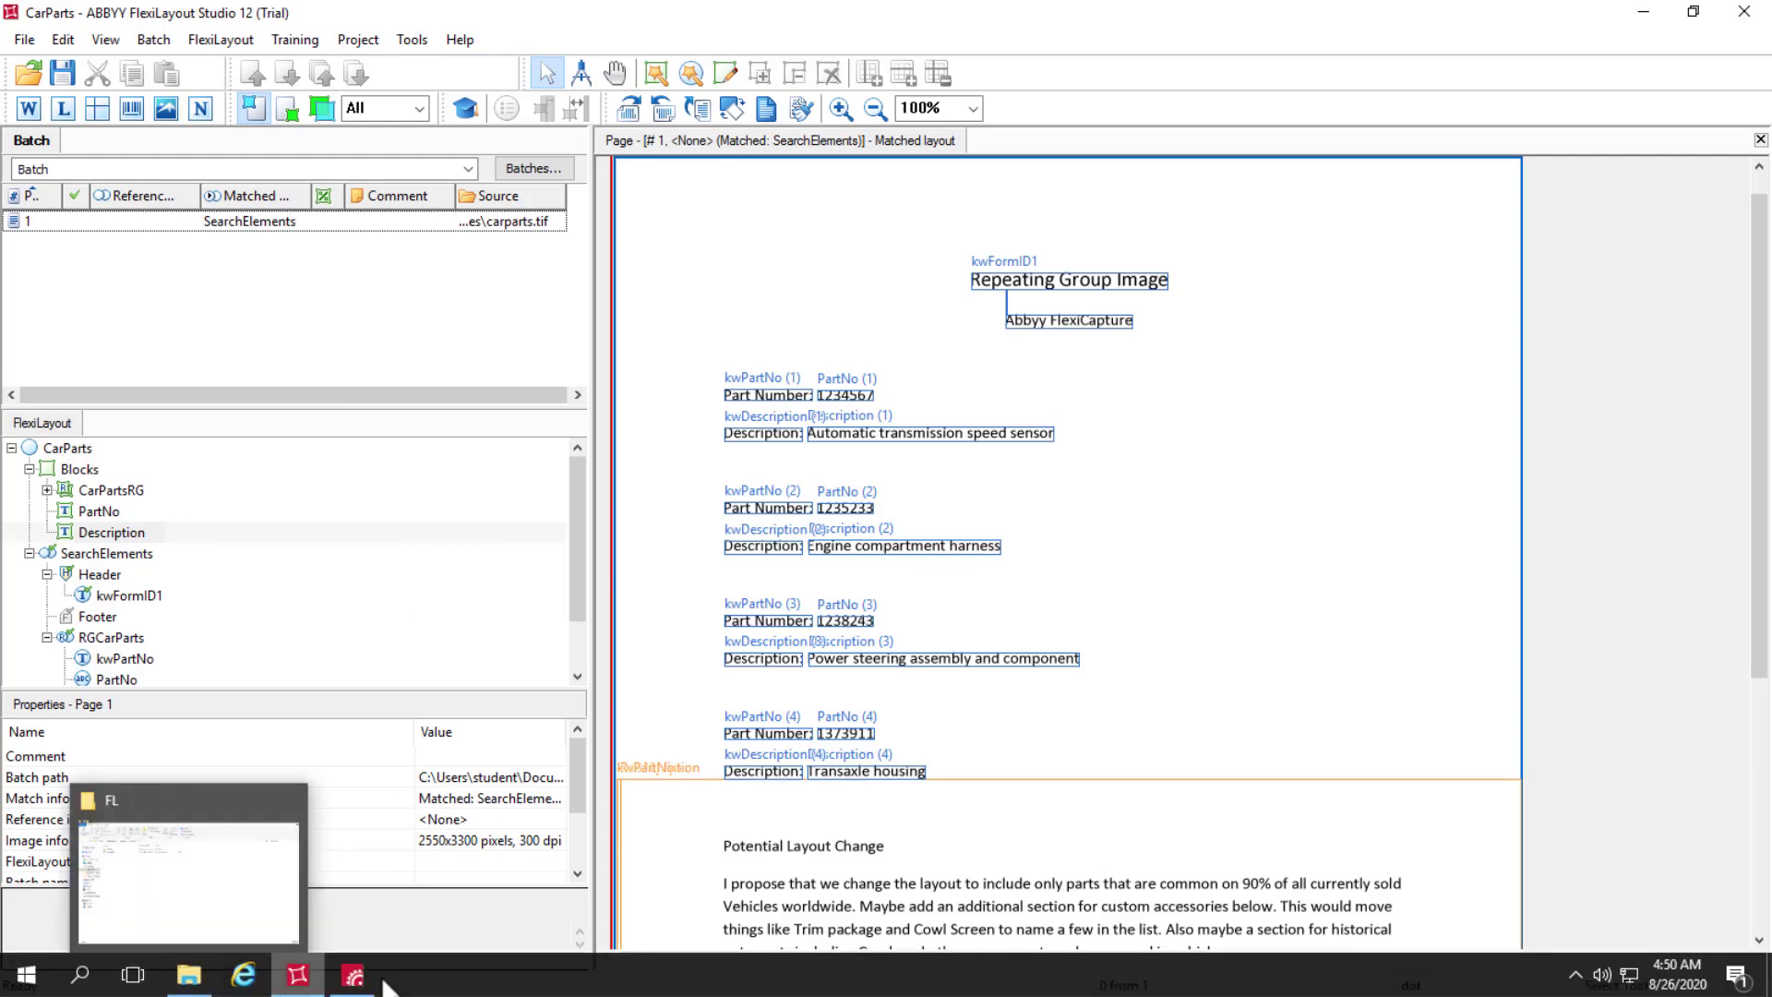
click(354, 975)
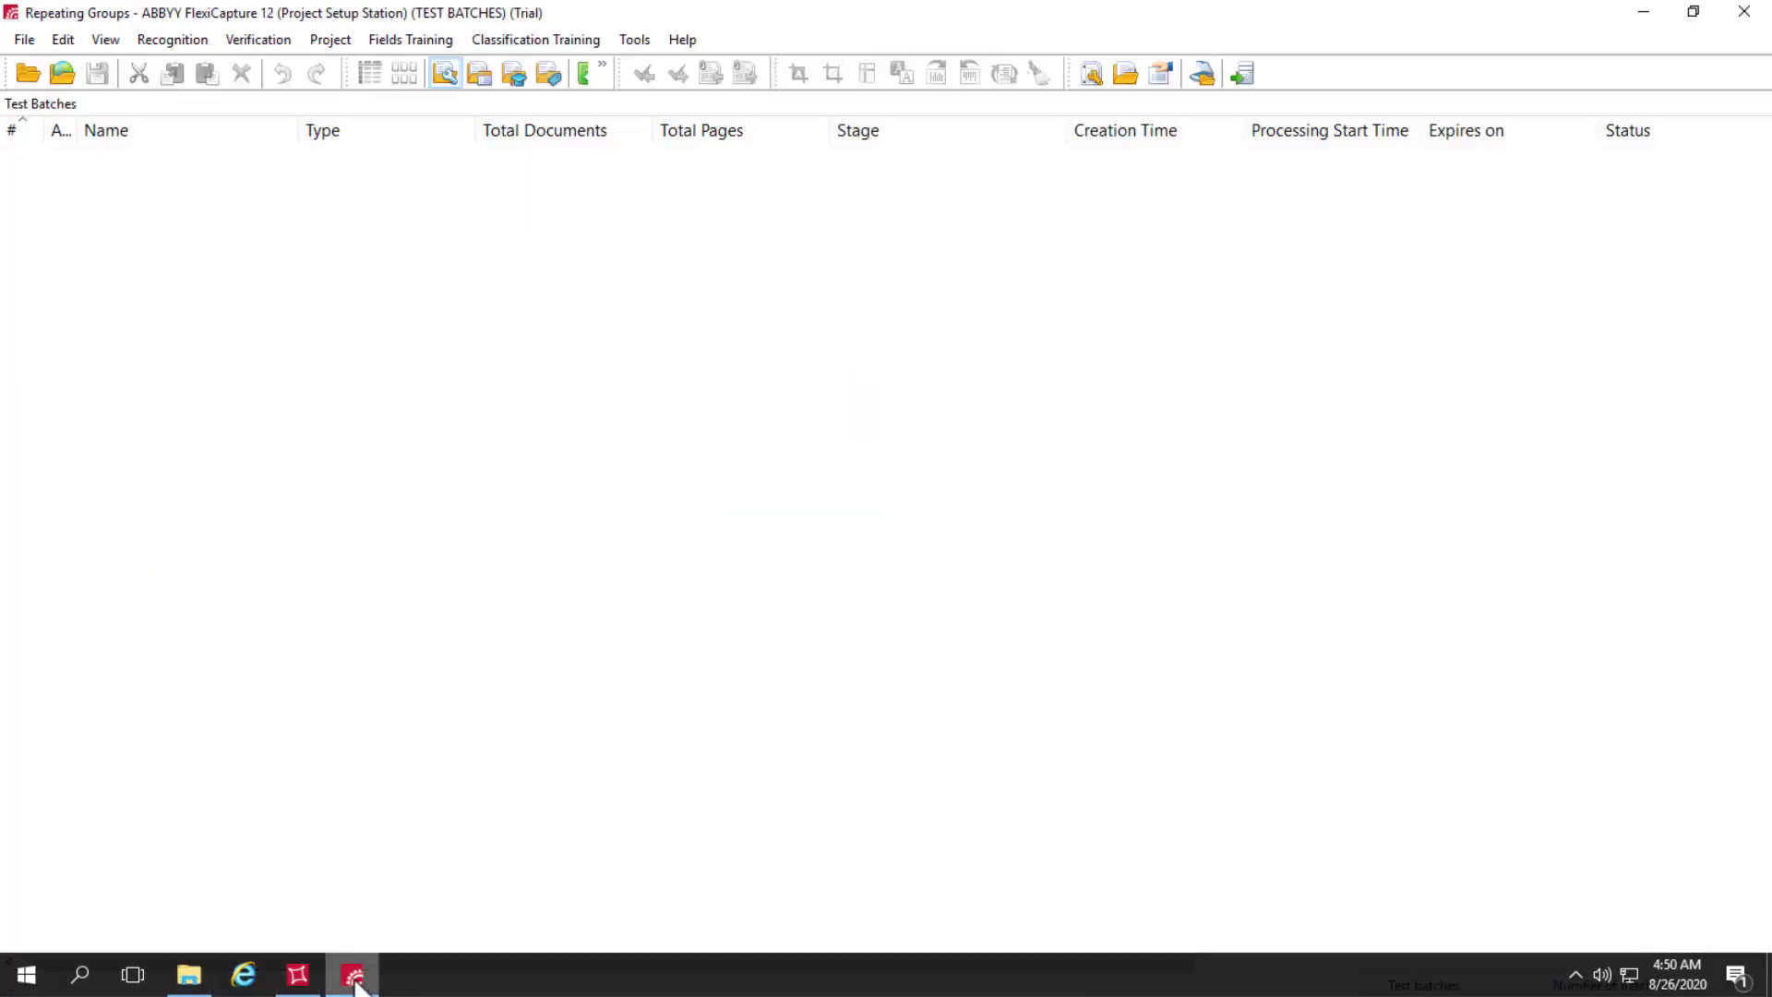
click(332, 40)
click(374, 66)
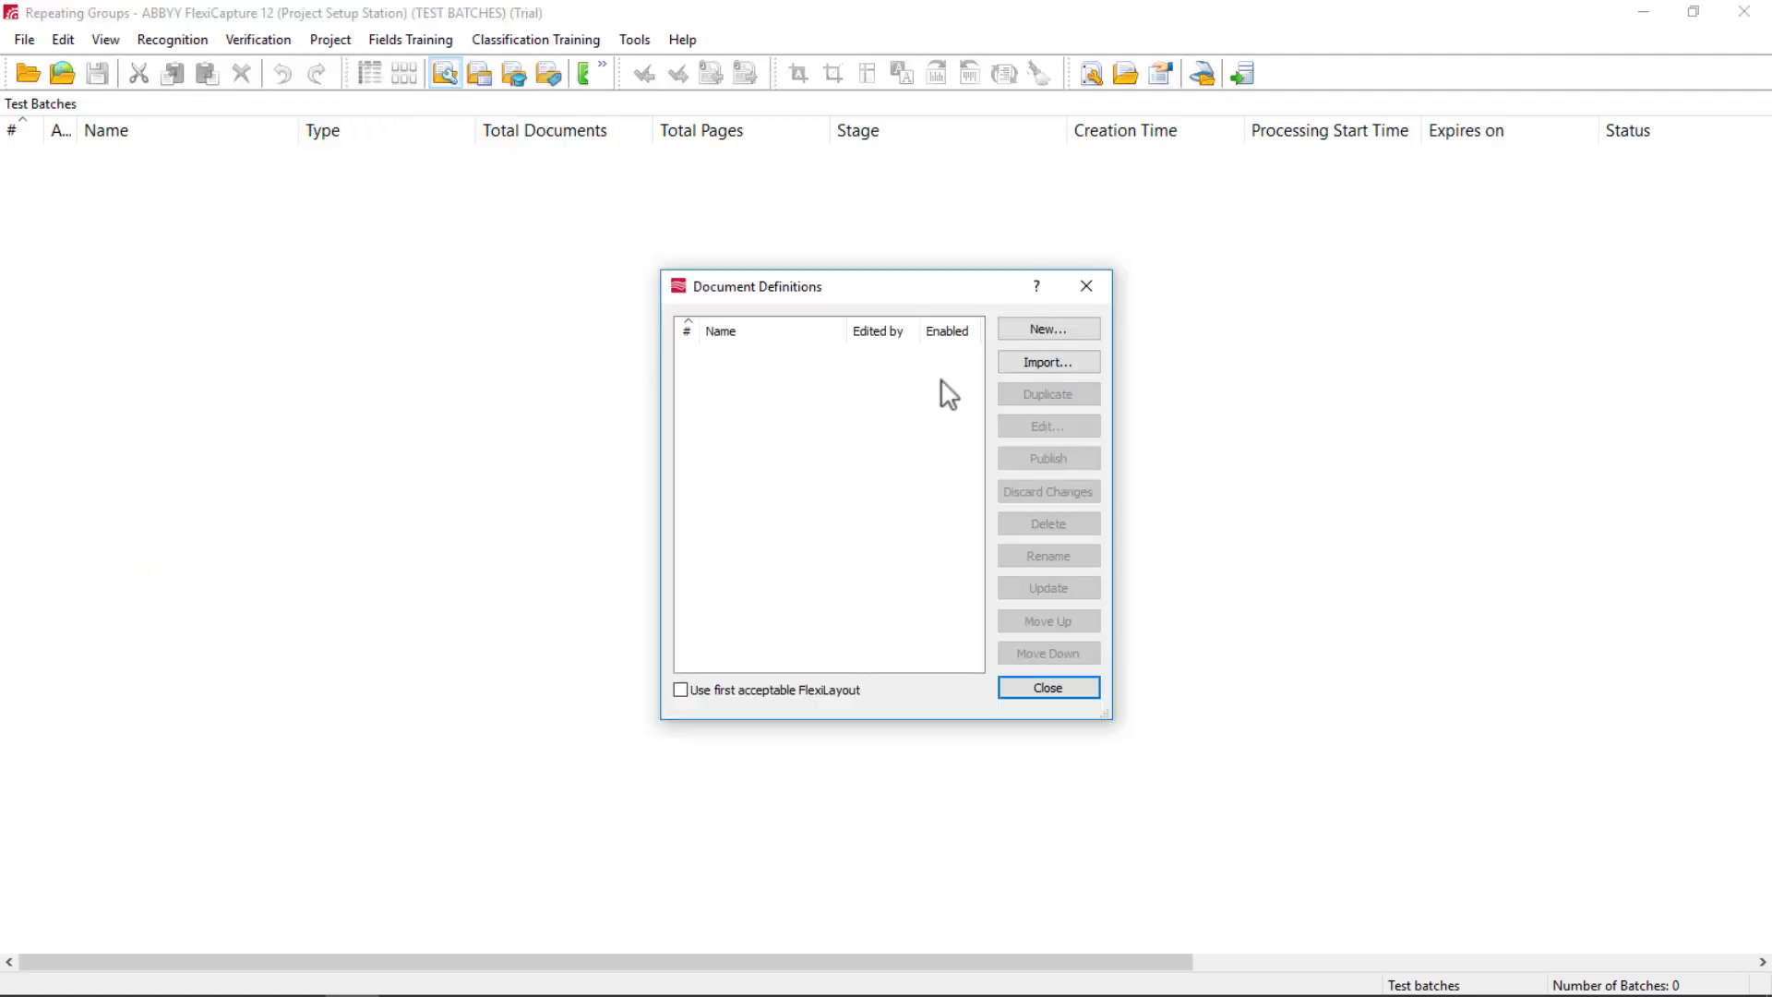
click(1061, 328)
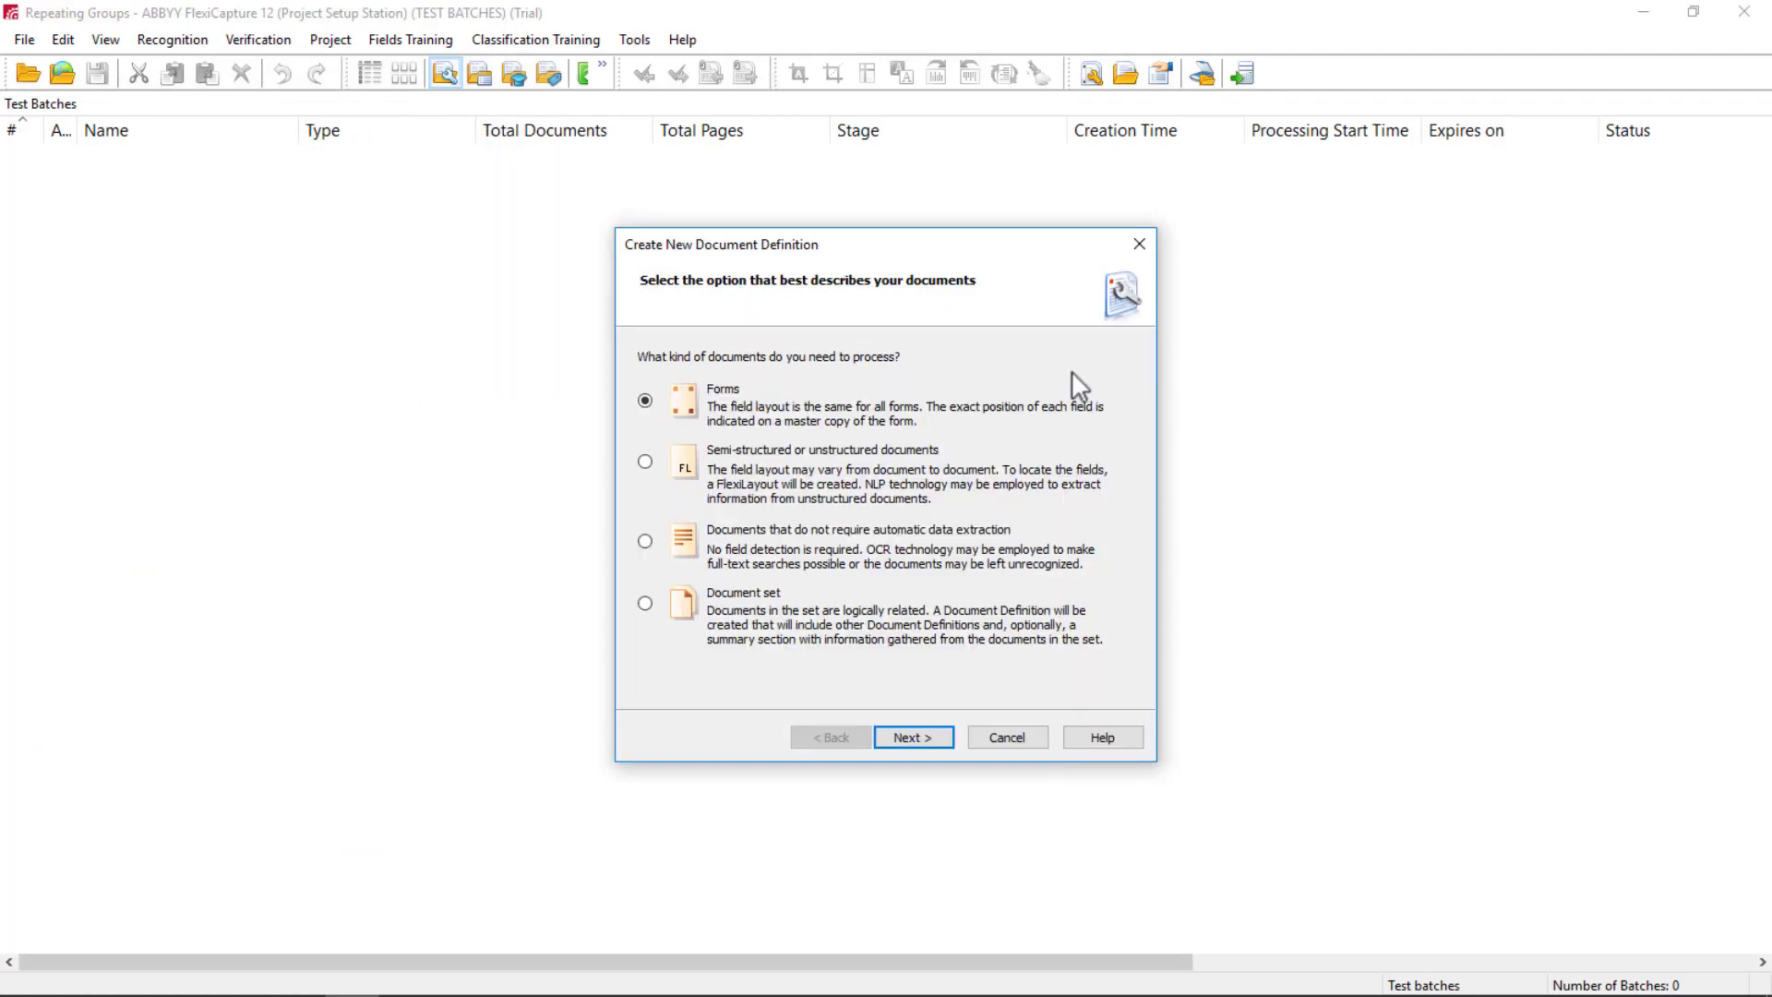
click(644, 461)
click(927, 742)
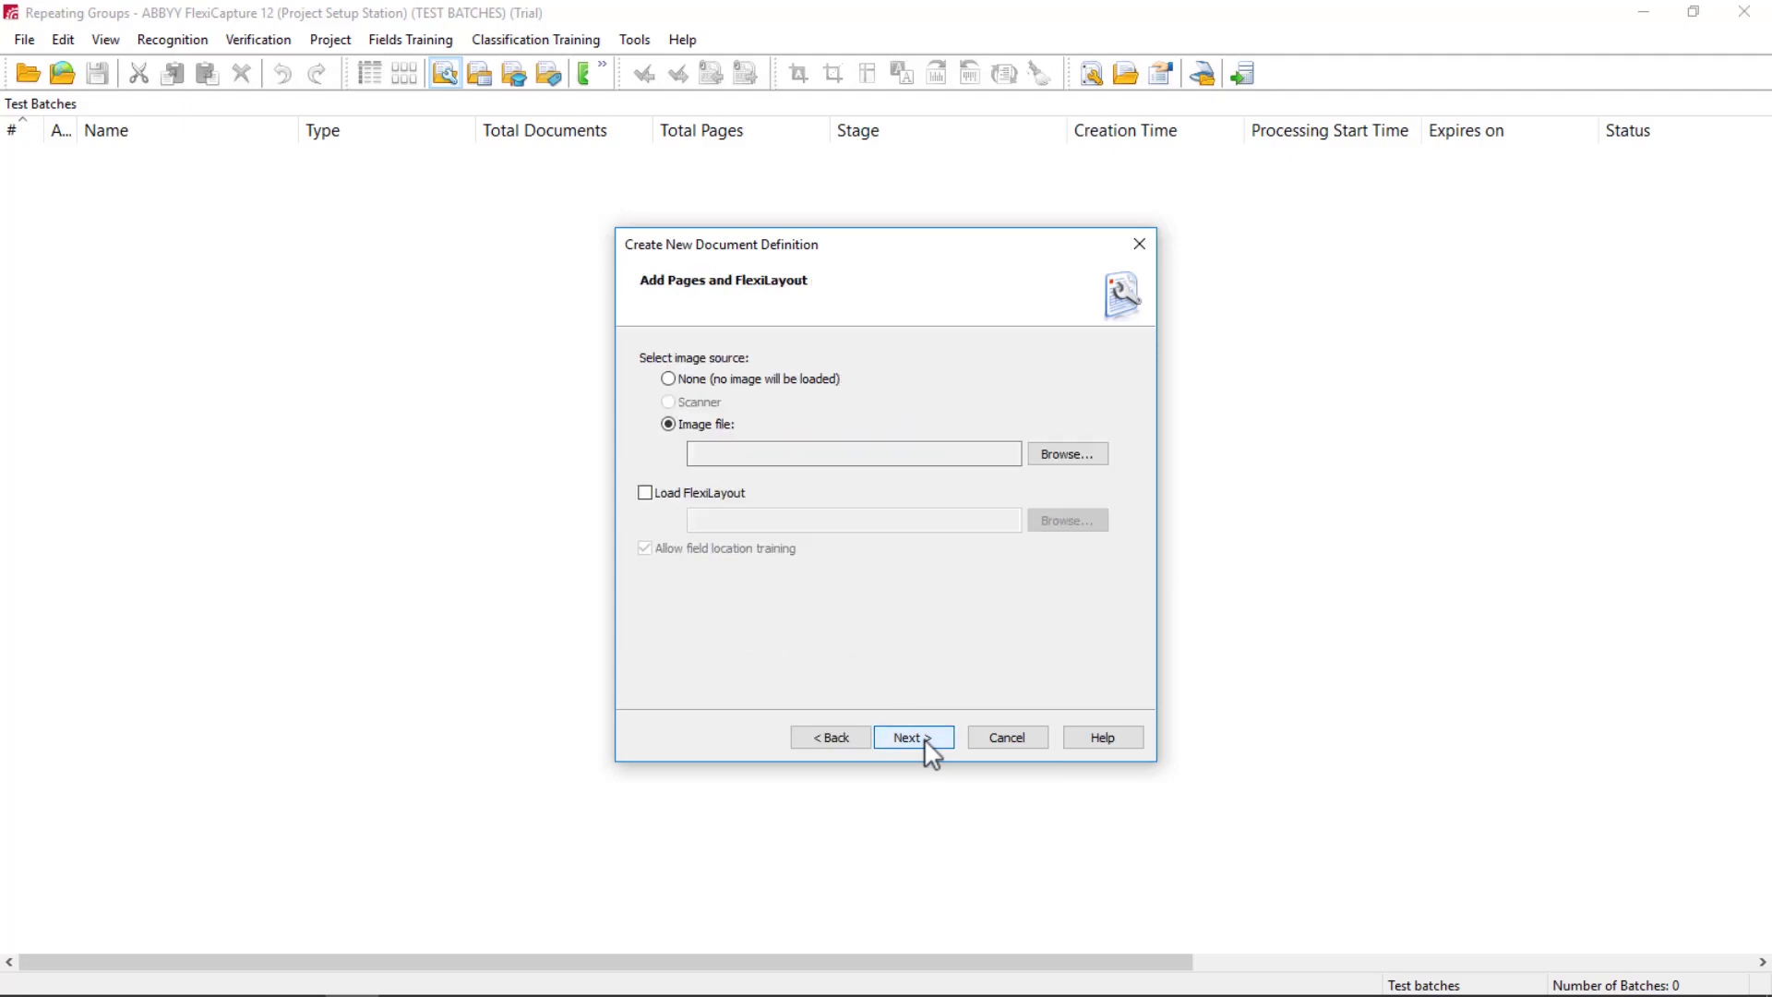
Load CarParts.afl from the FL folder as the definition's FlexiLayout.
click(646, 495)
click(1052, 522)
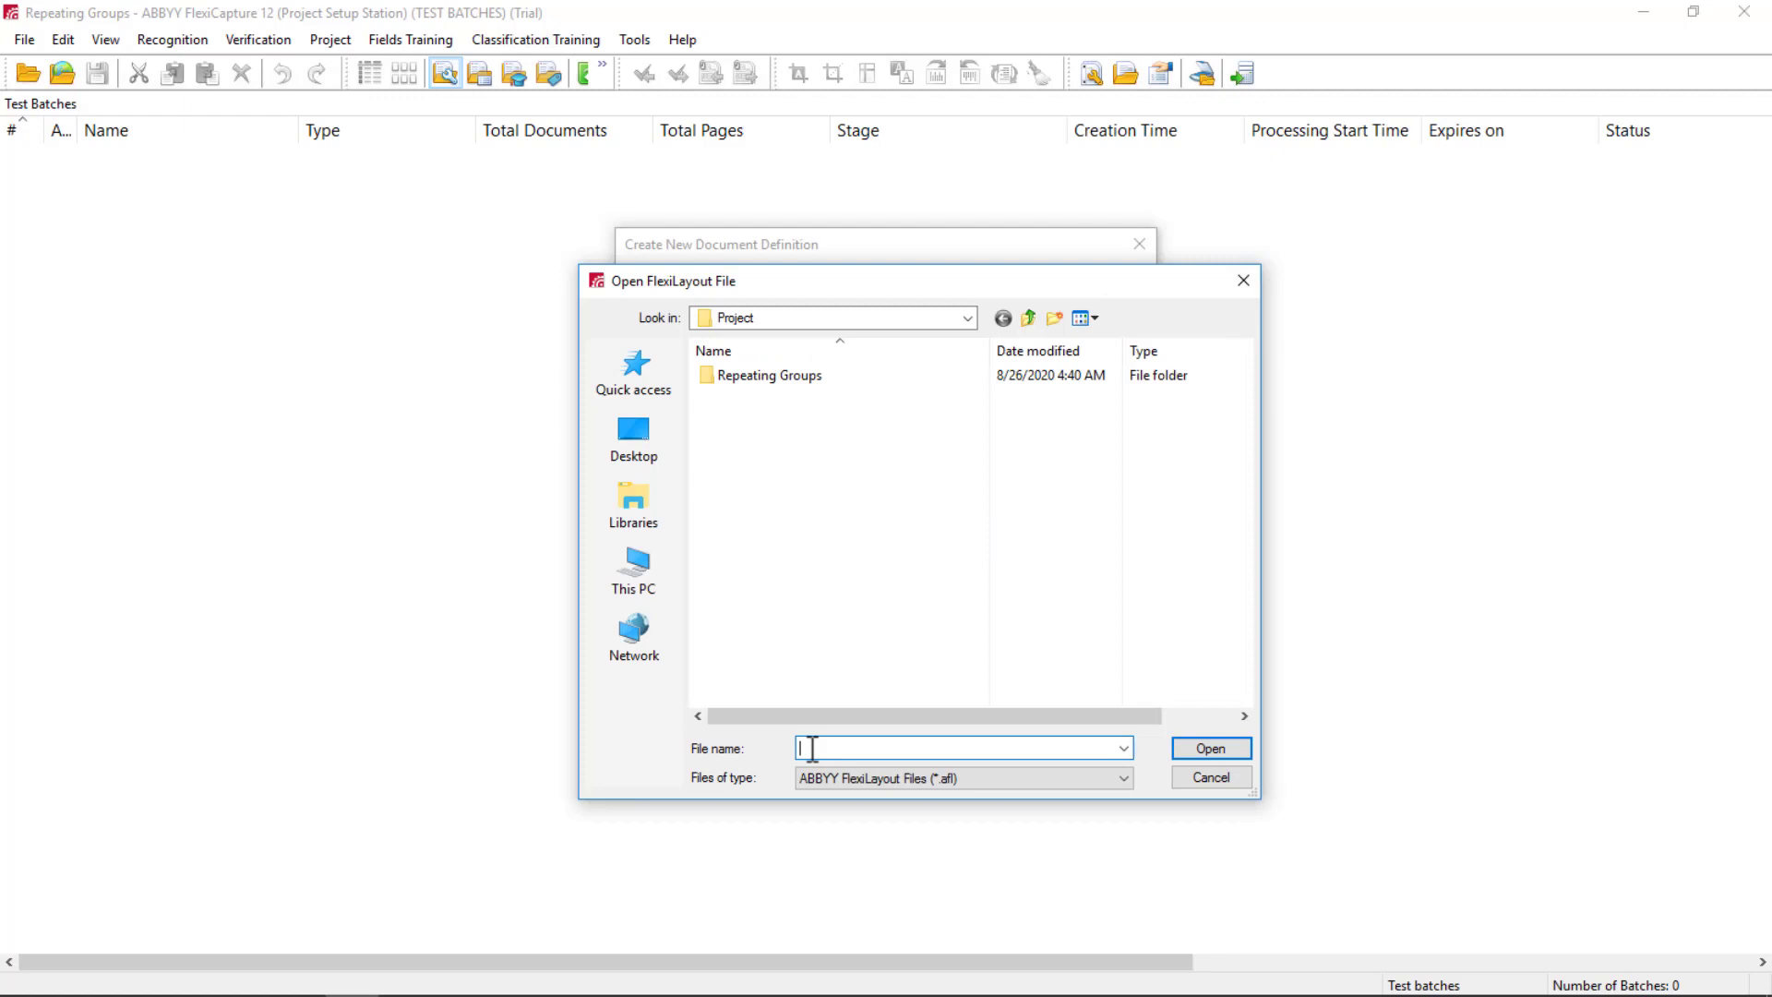
key(ctrl+v)
key(Return)
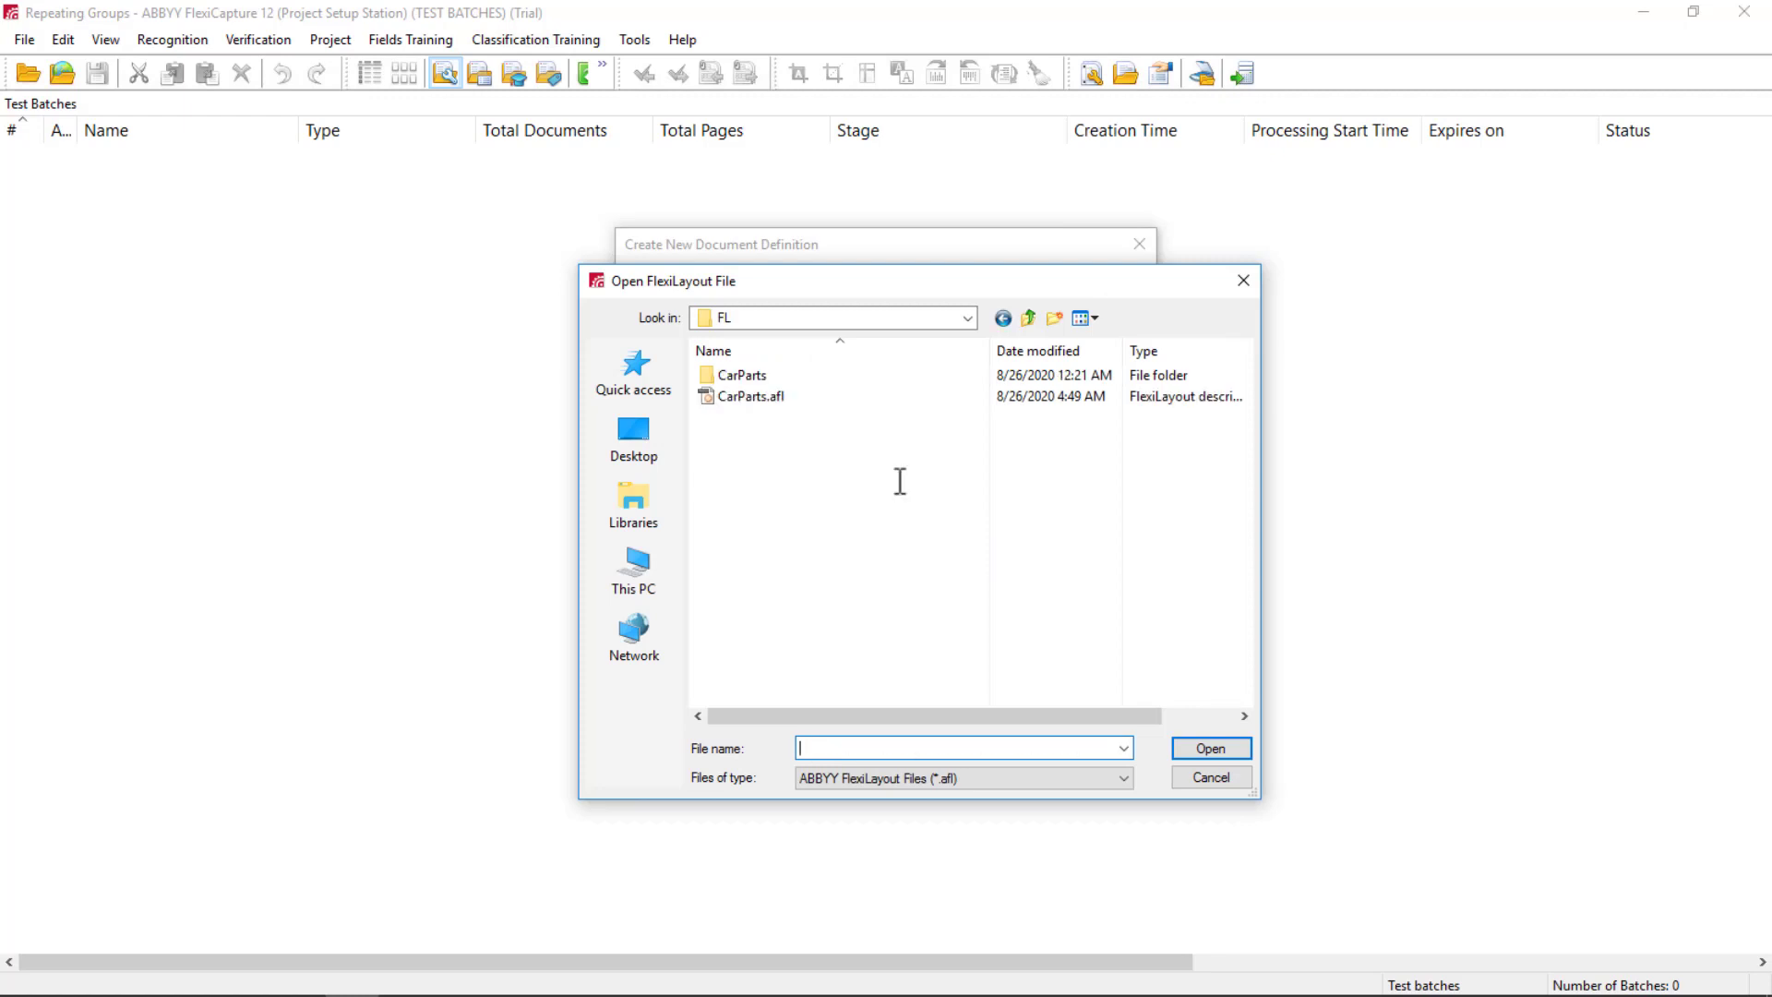
click(743, 398)
click(1216, 747)
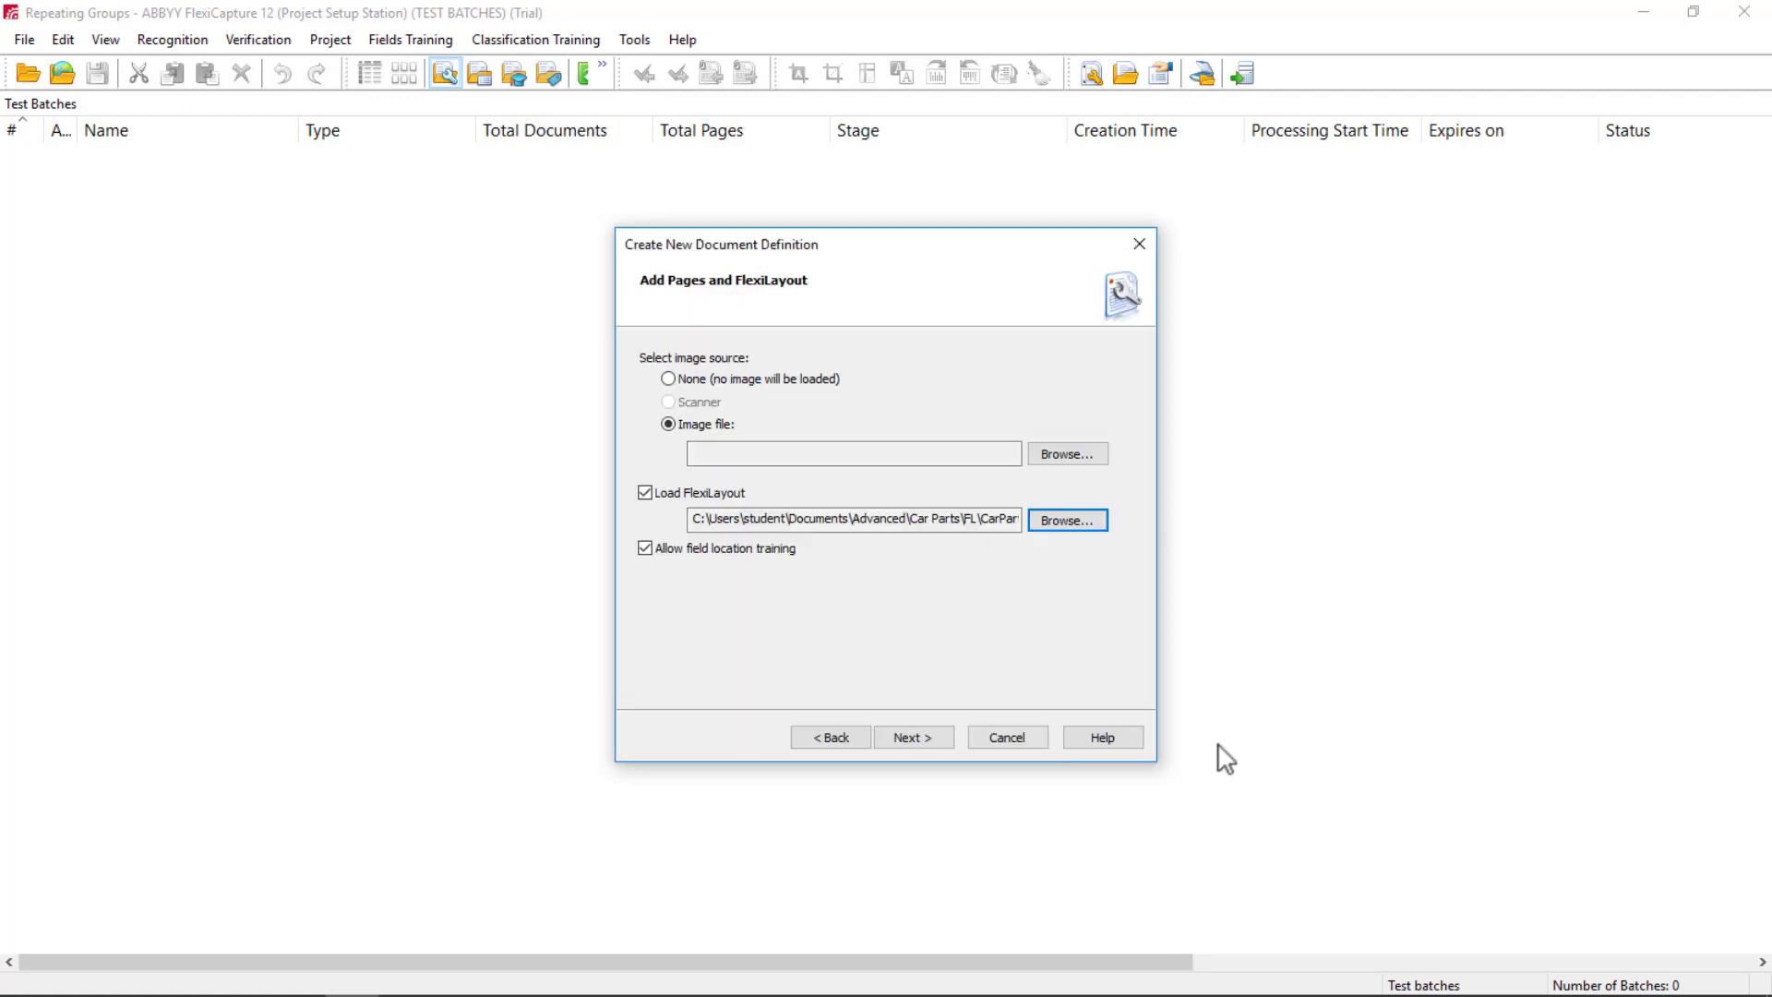
Pick Images\CarParts1.tif as the sample image and name the definition 'Car Parts'.
click(1069, 453)
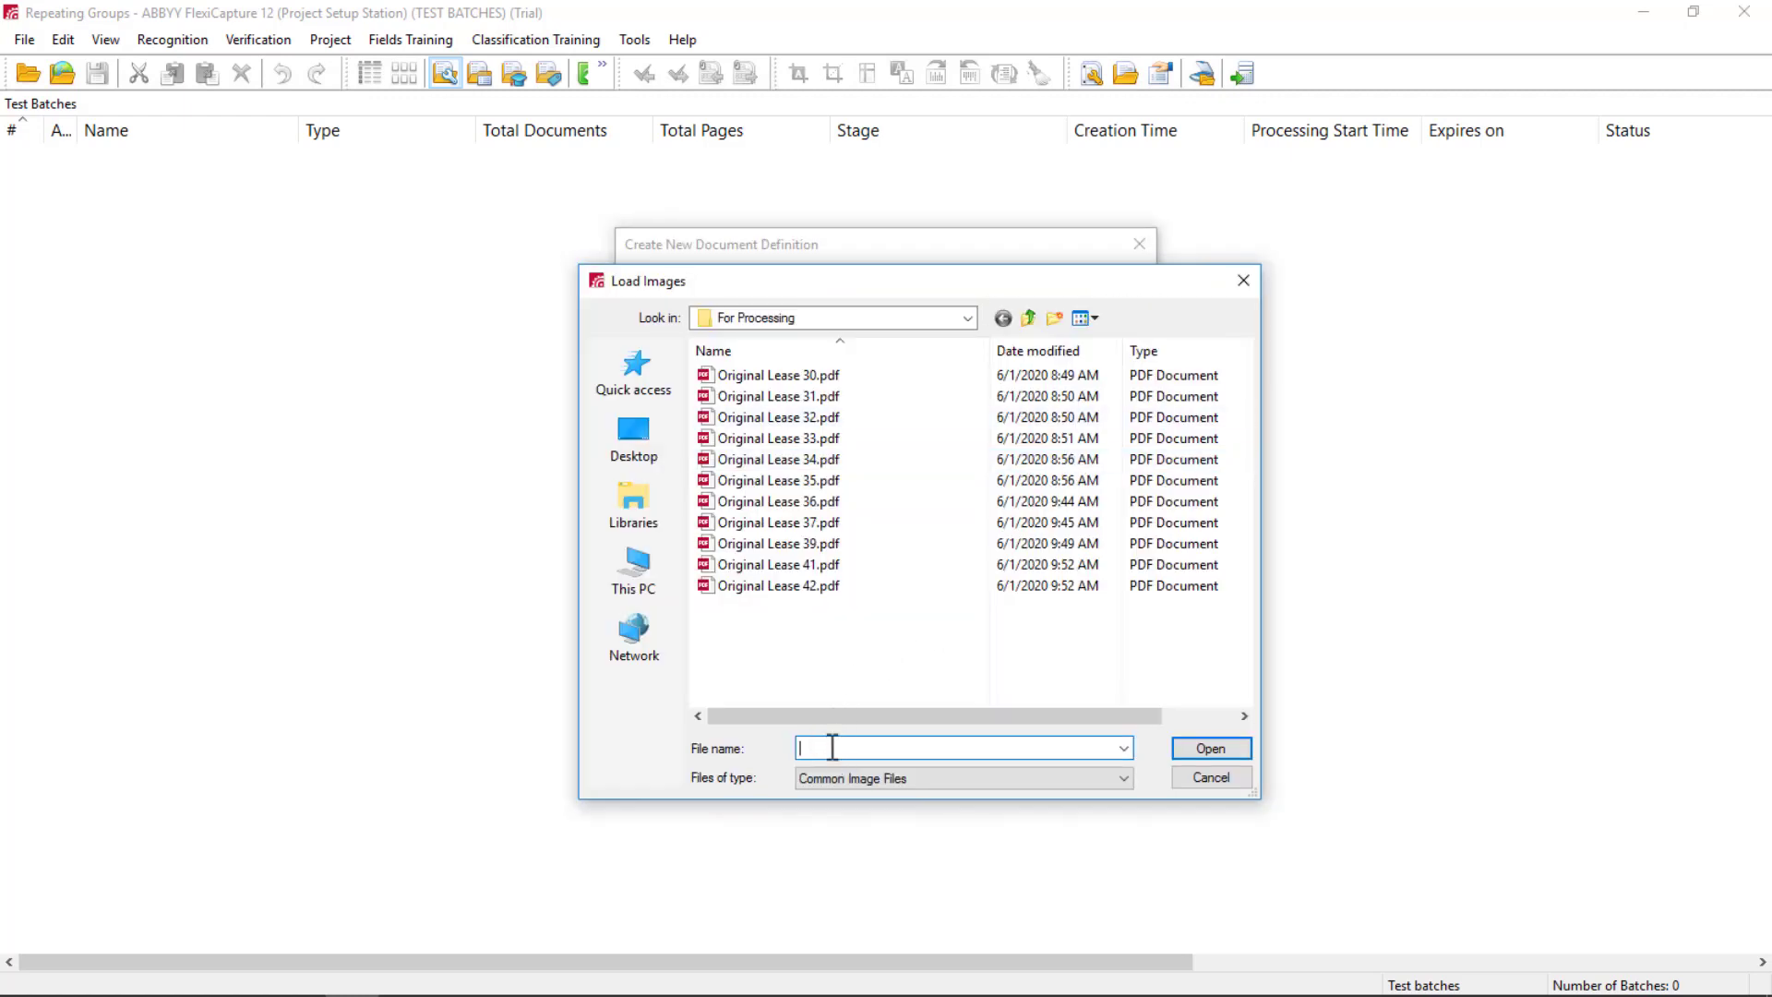
key(ctrl+v)
key(Return)
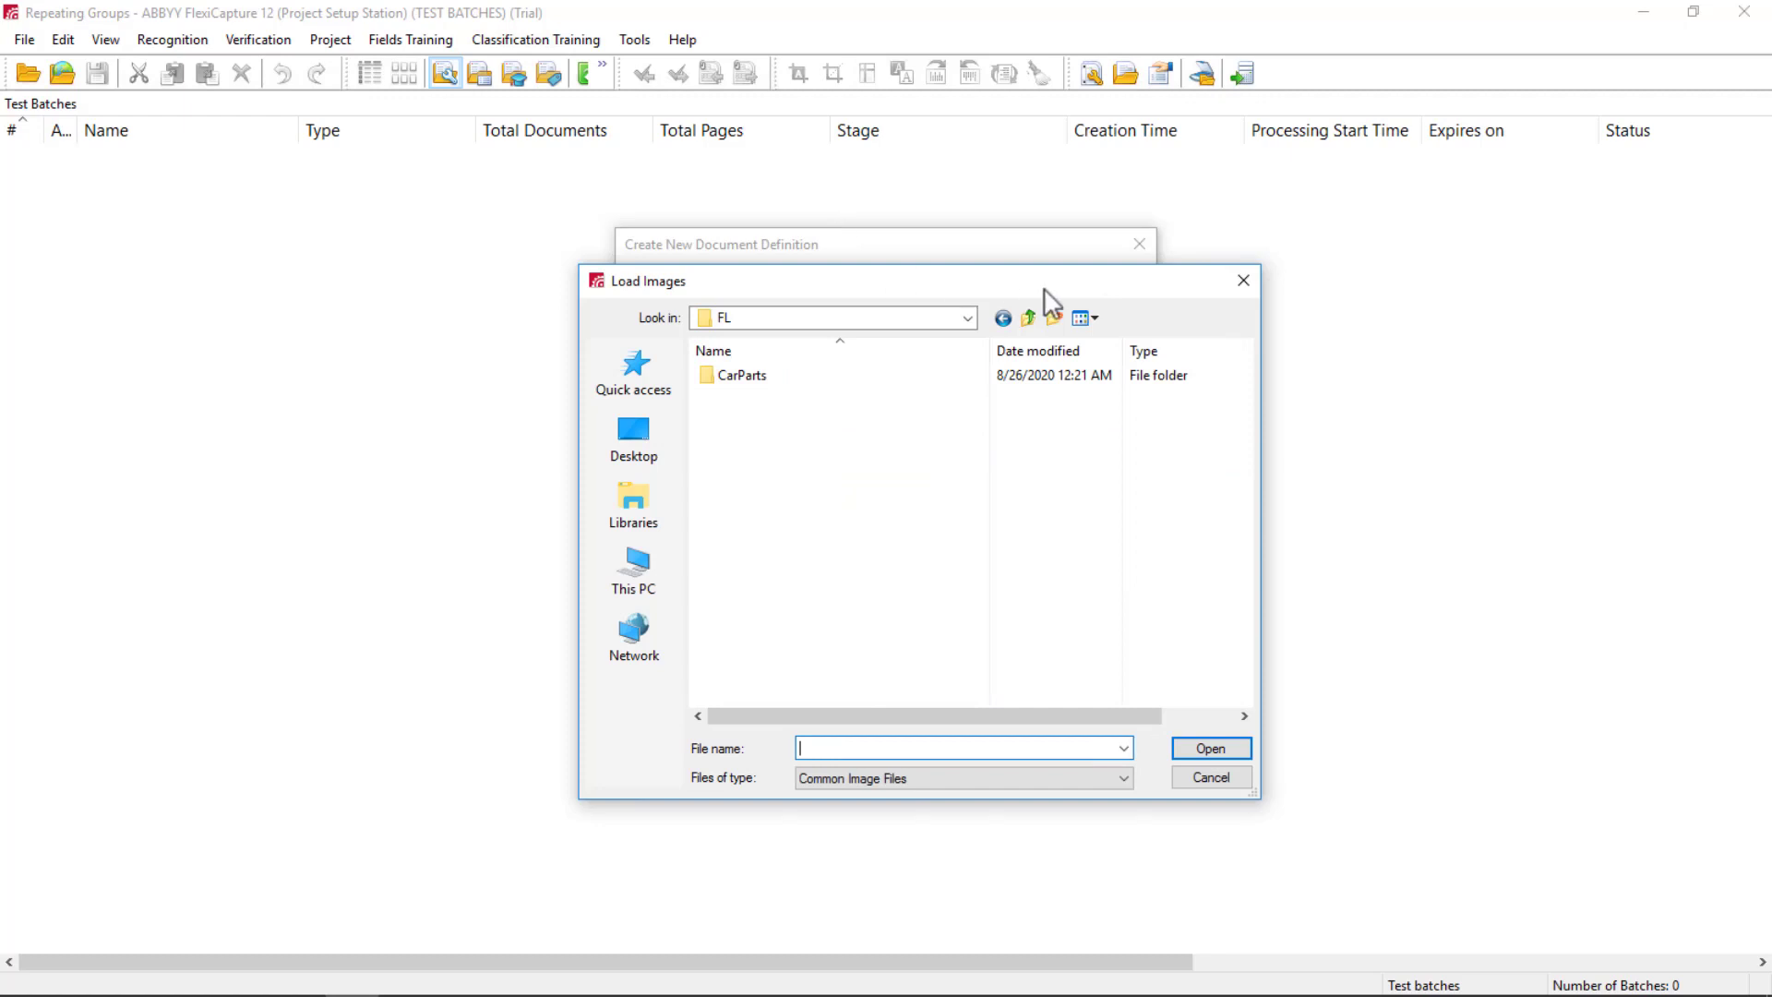
click(1028, 317)
double_click(738, 396)
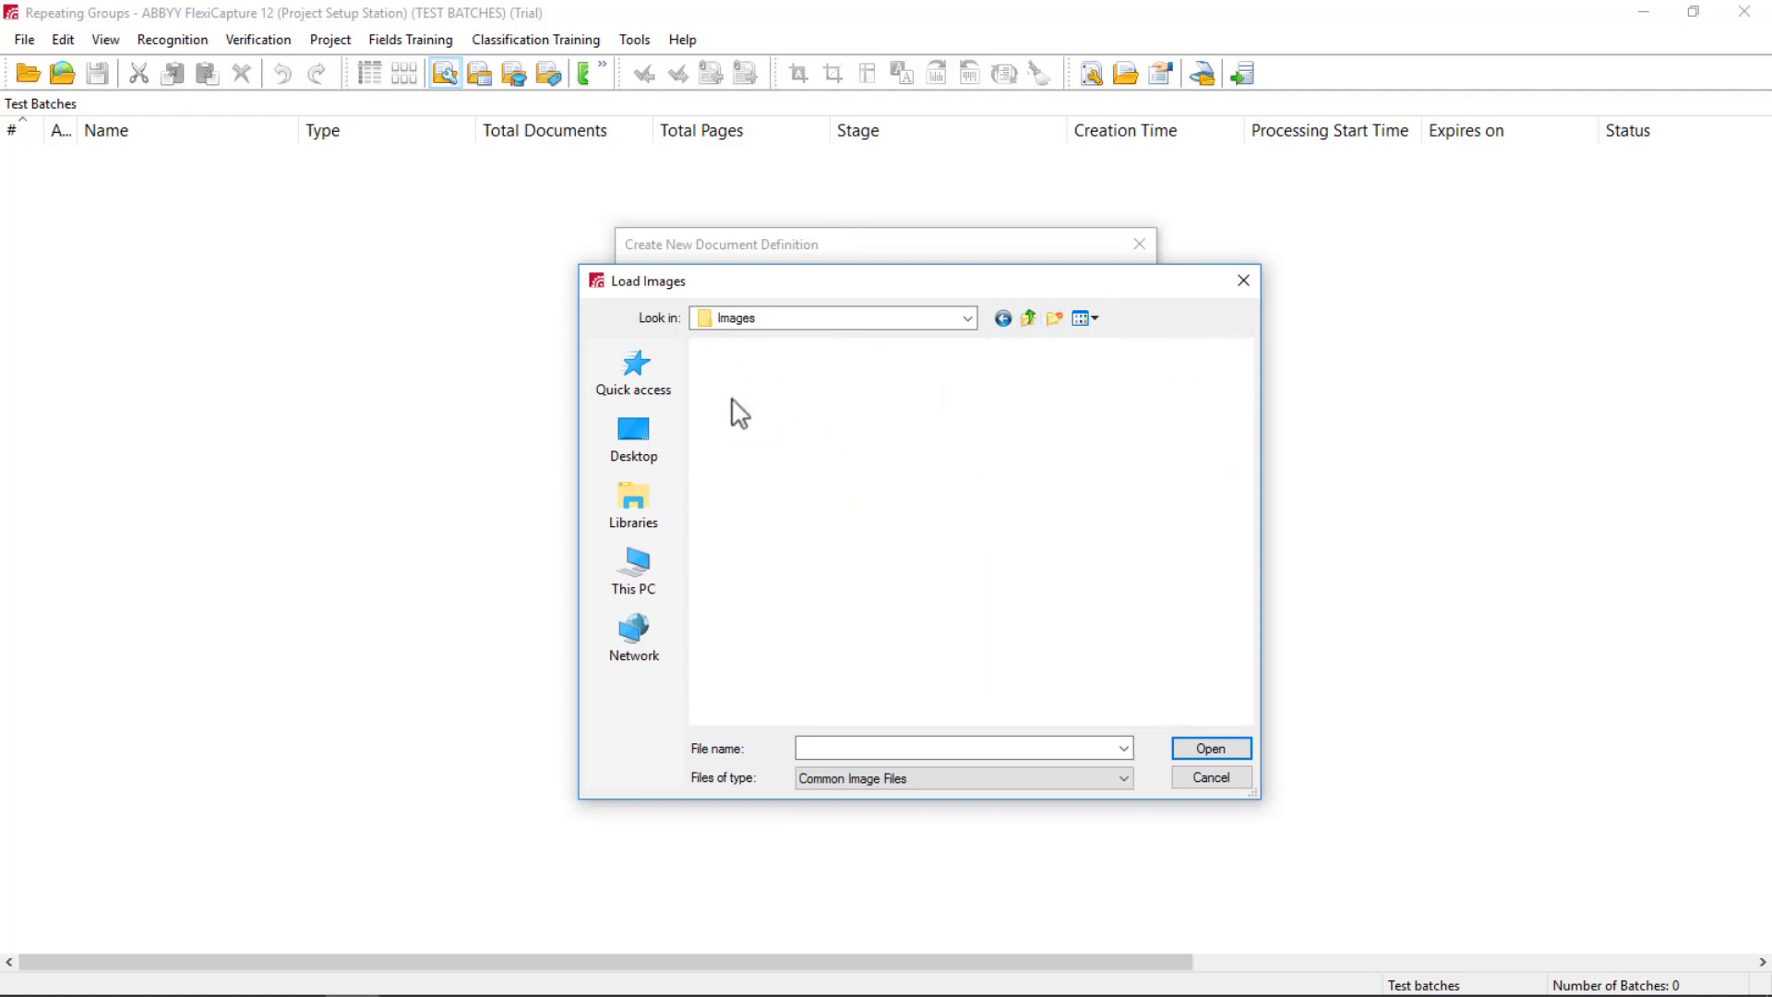
double_click(750, 411)
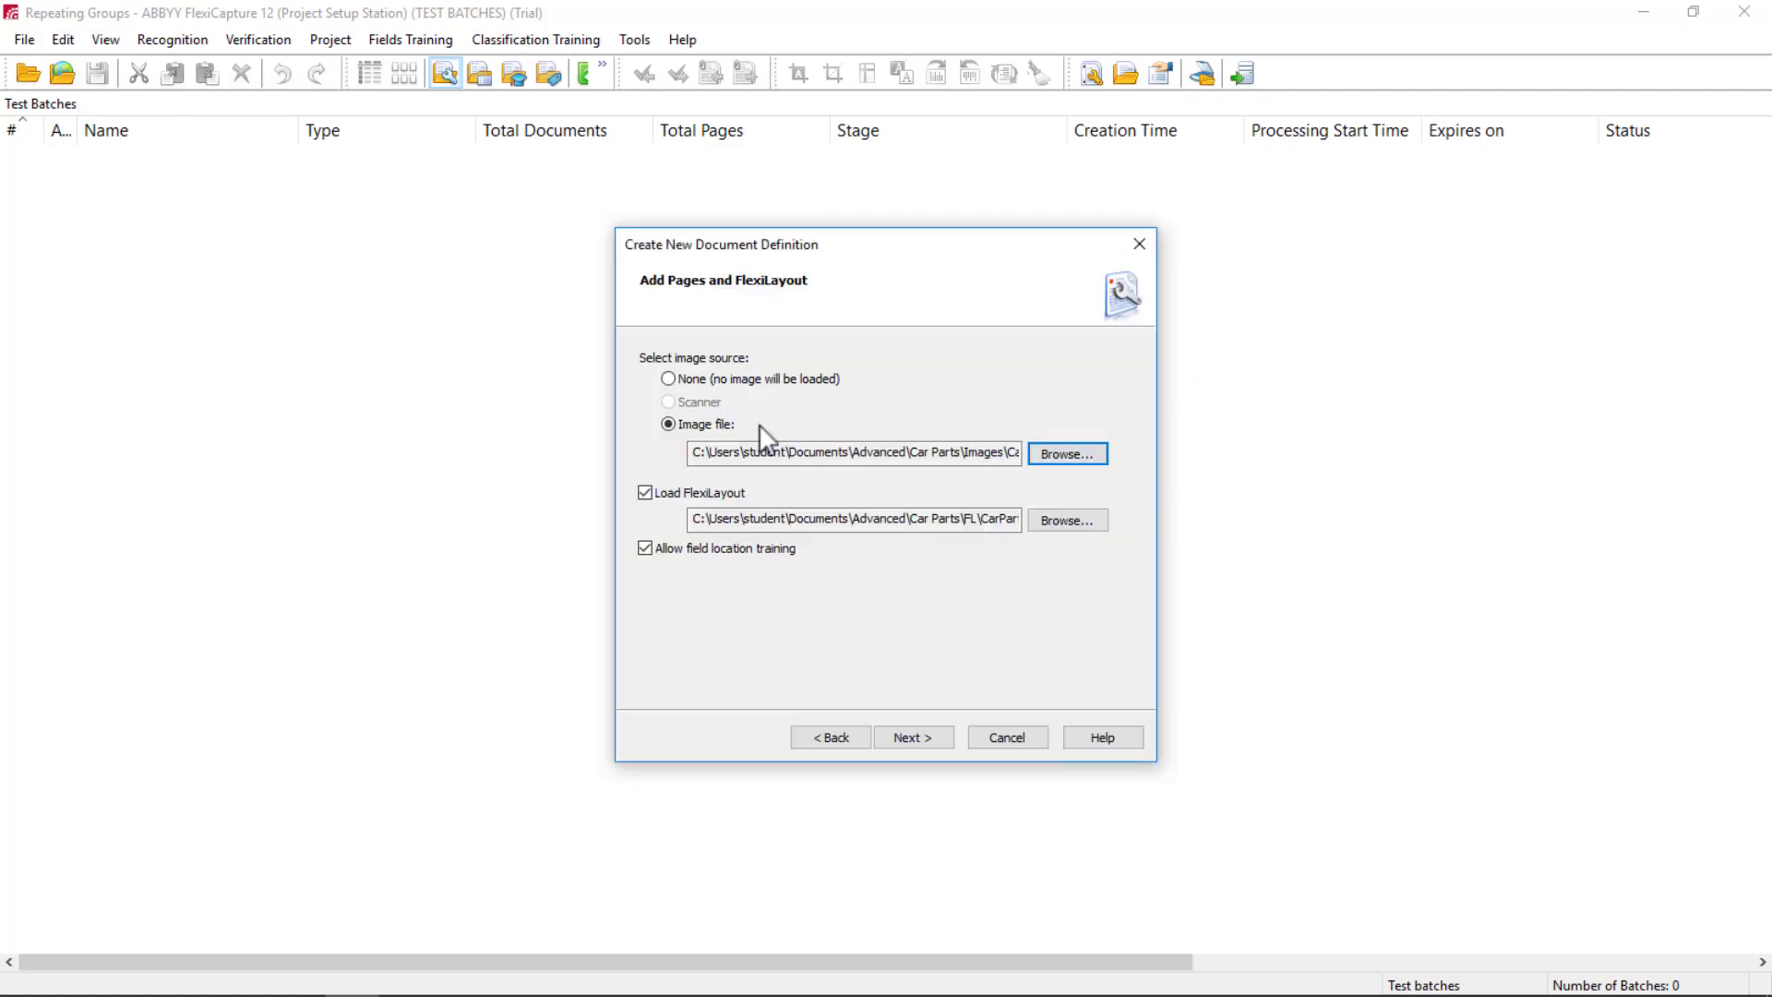
click(913, 736)
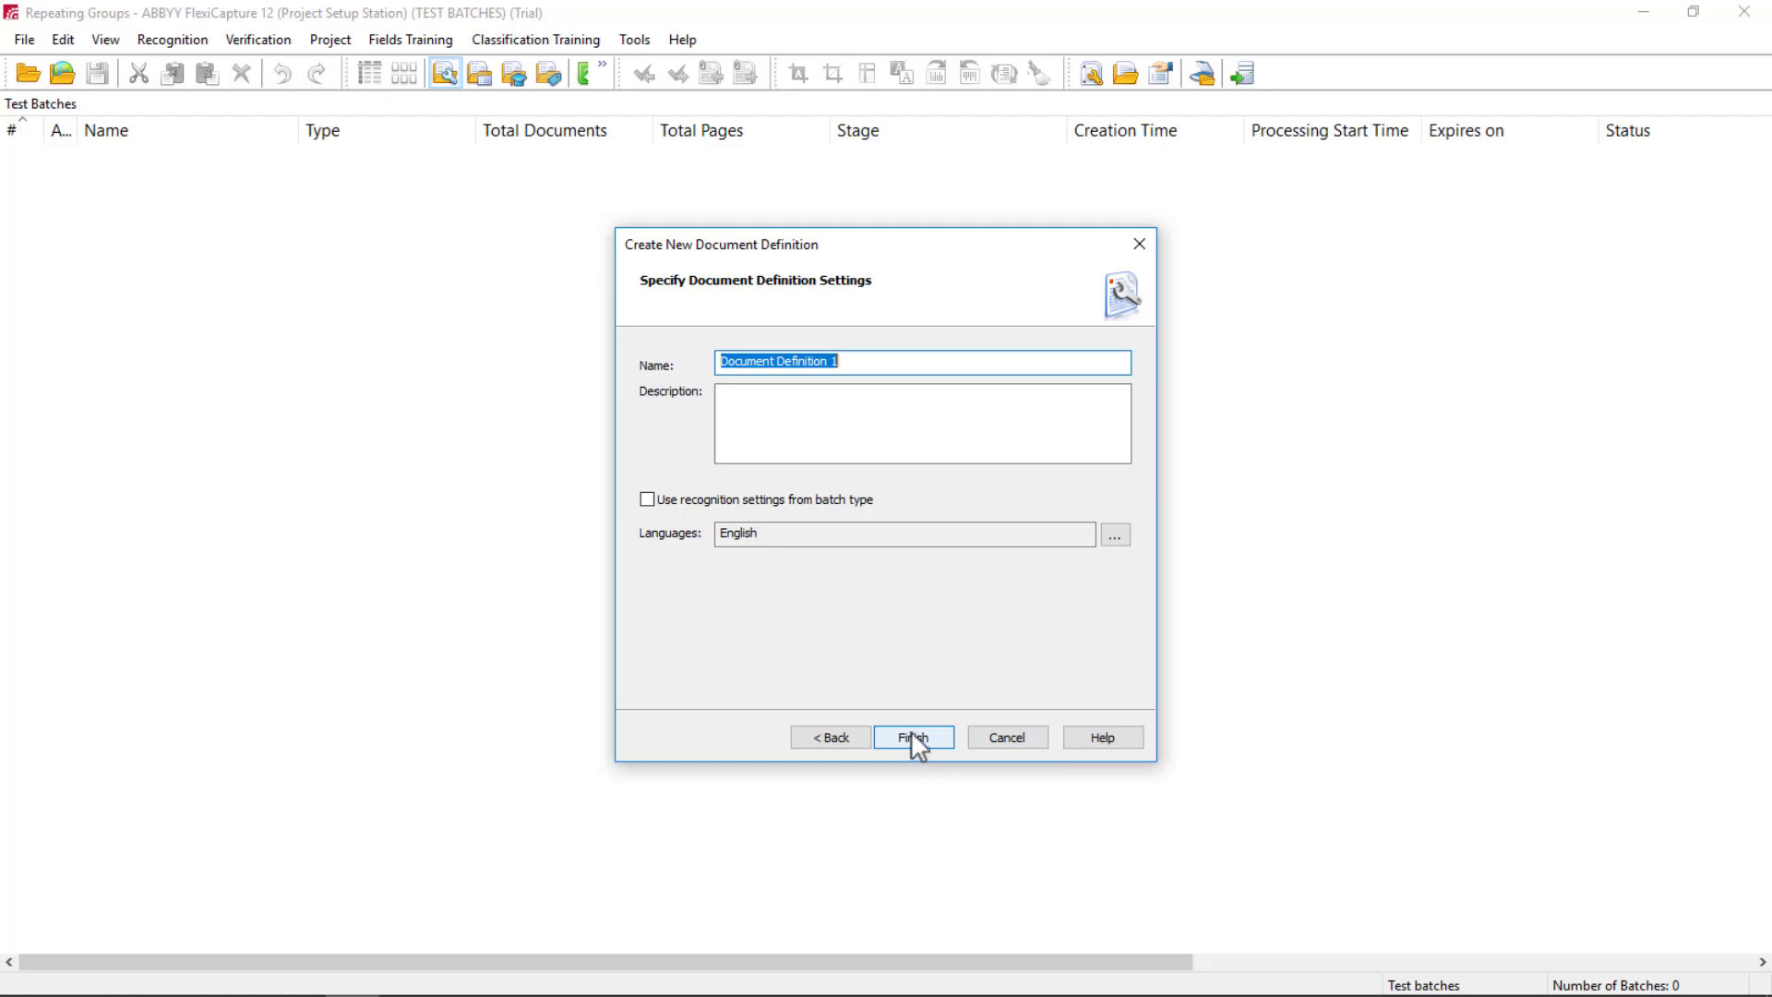
text(Car Part)
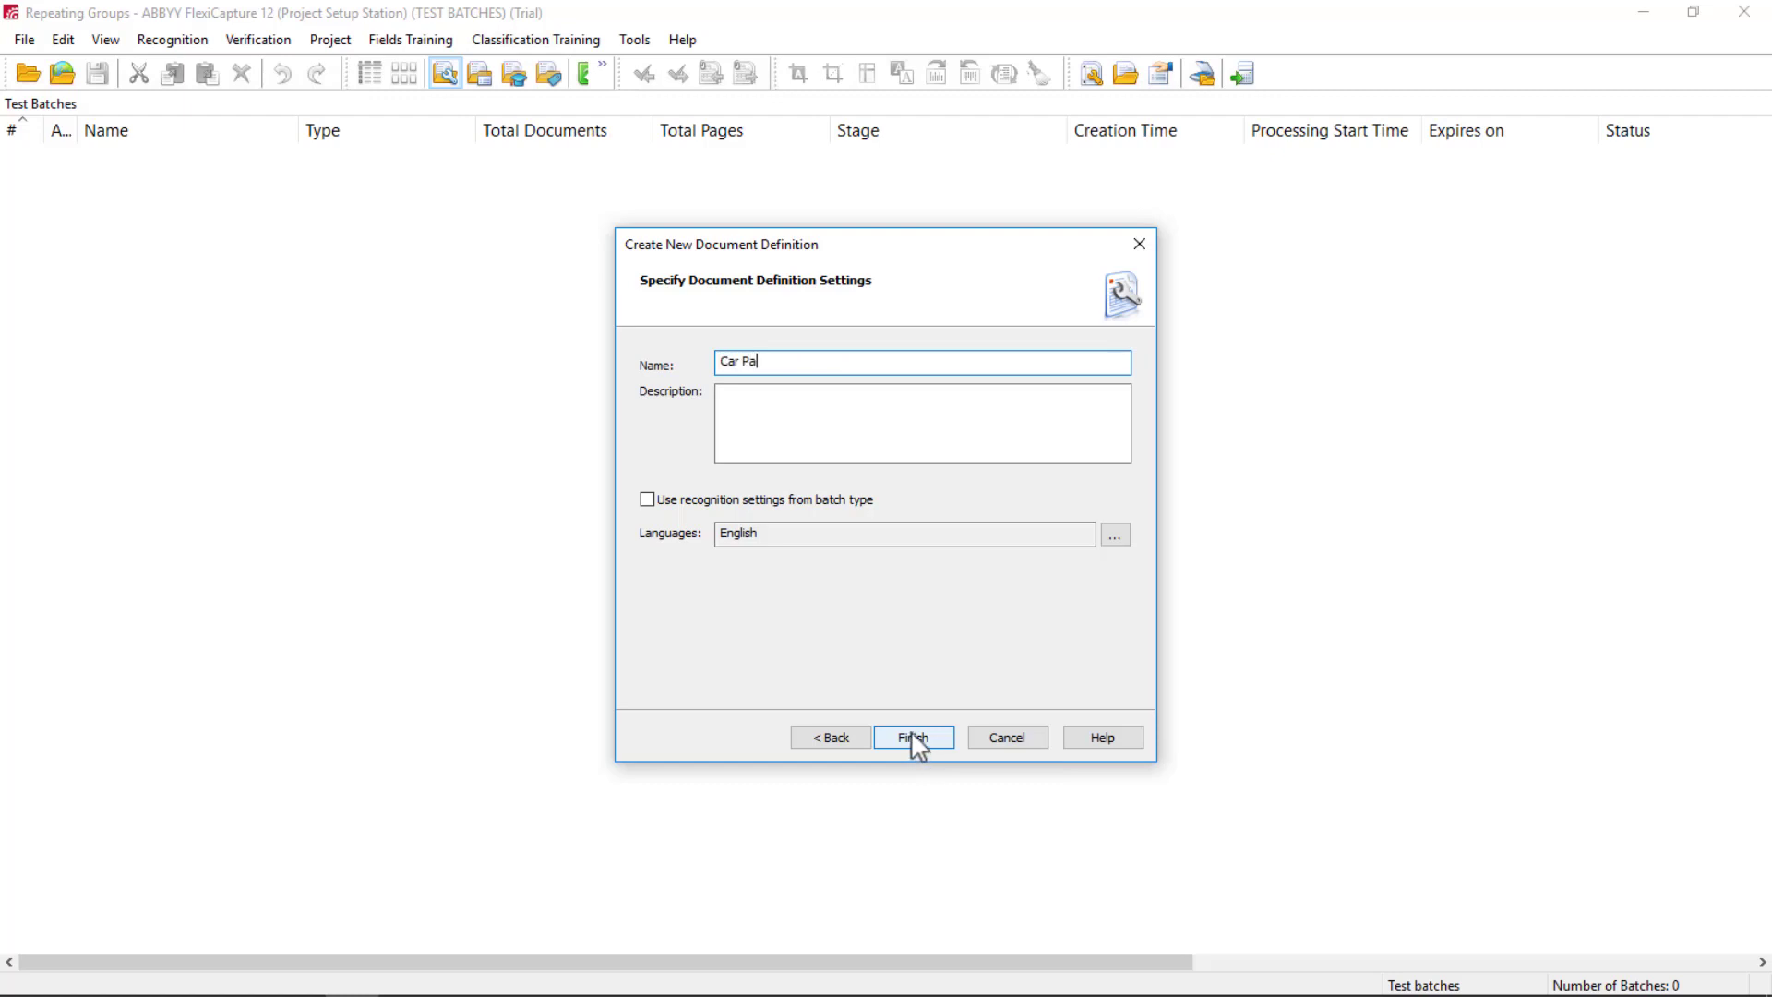
text(s)
Finish the Car Parts definition, dock the Data Form beside the image, and run a test.
click(923, 734)
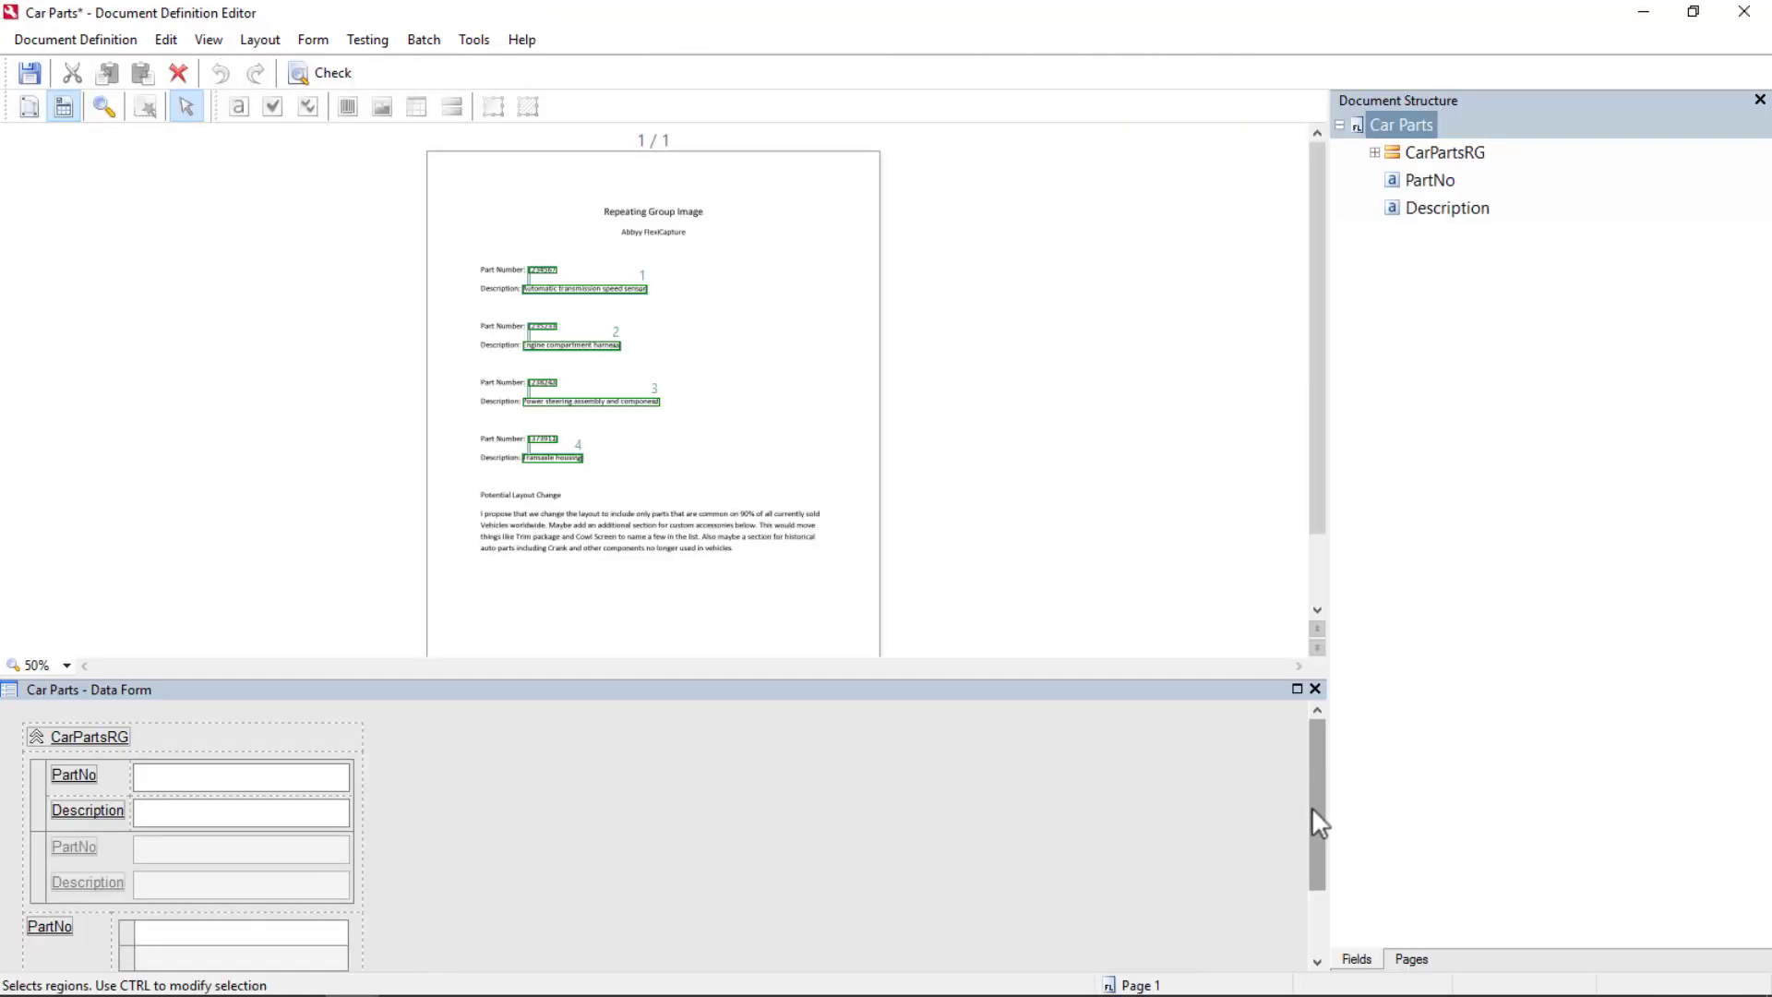
drag(1314, 812, 1297, 888)
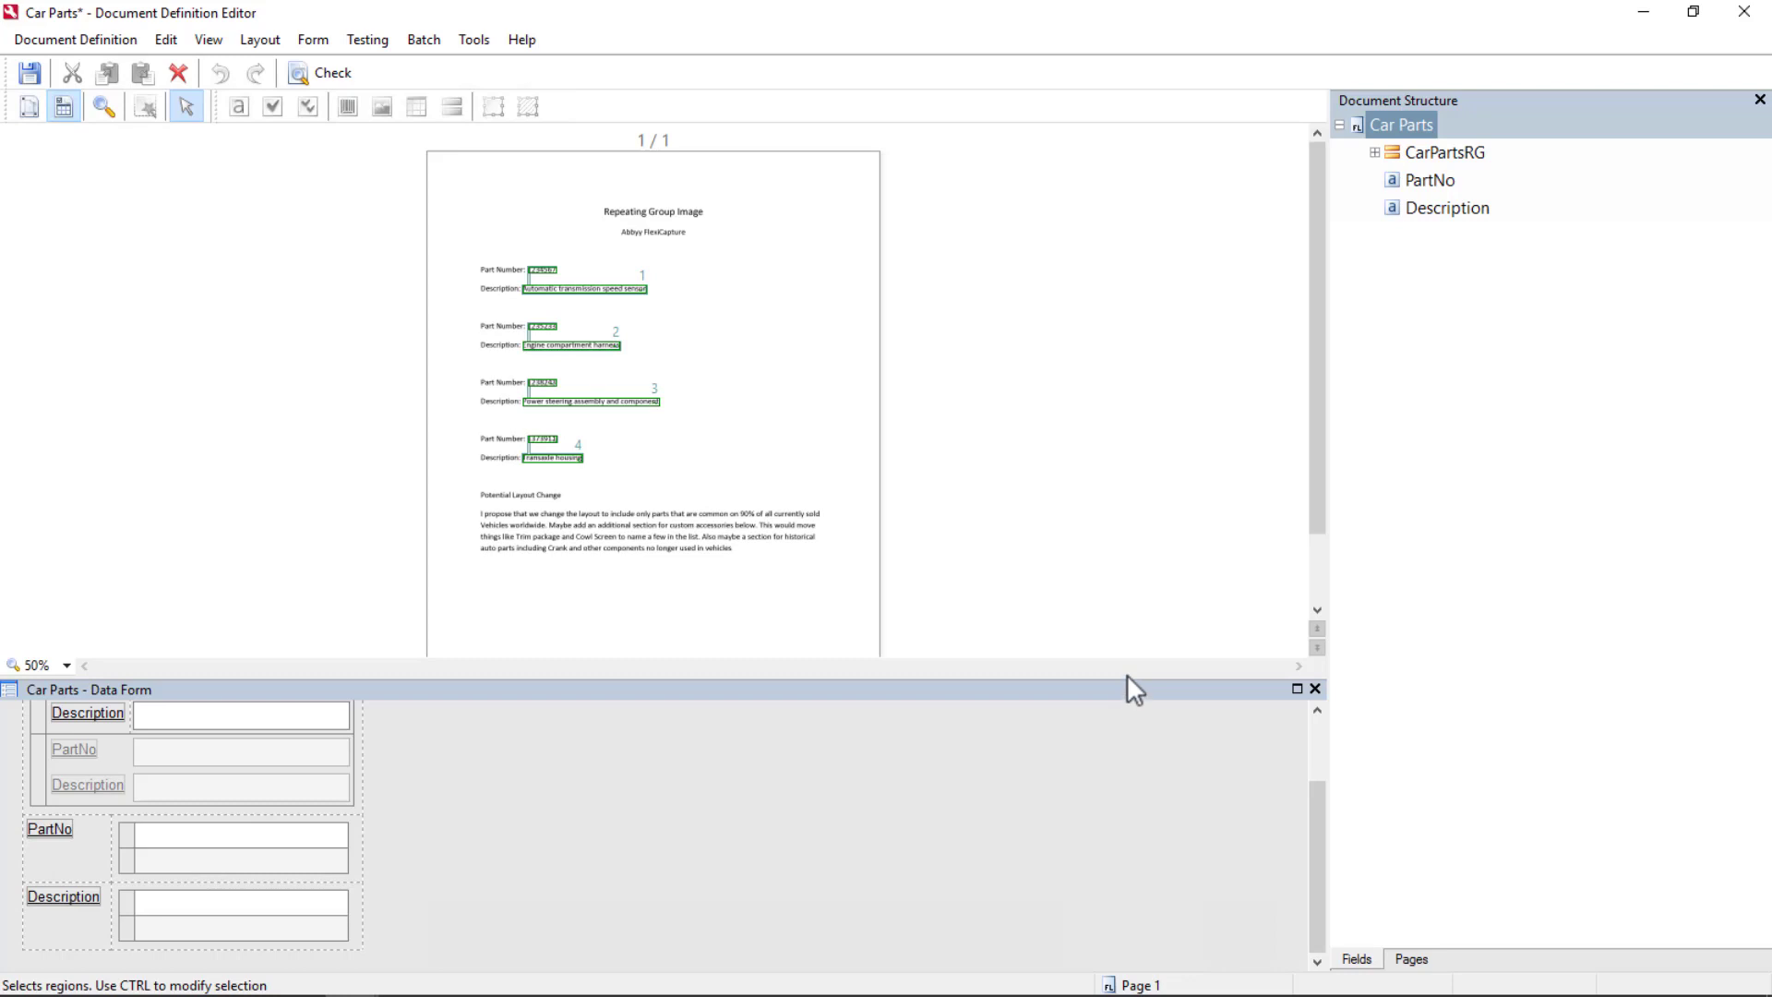
drag(1127, 679, 1113, 568)
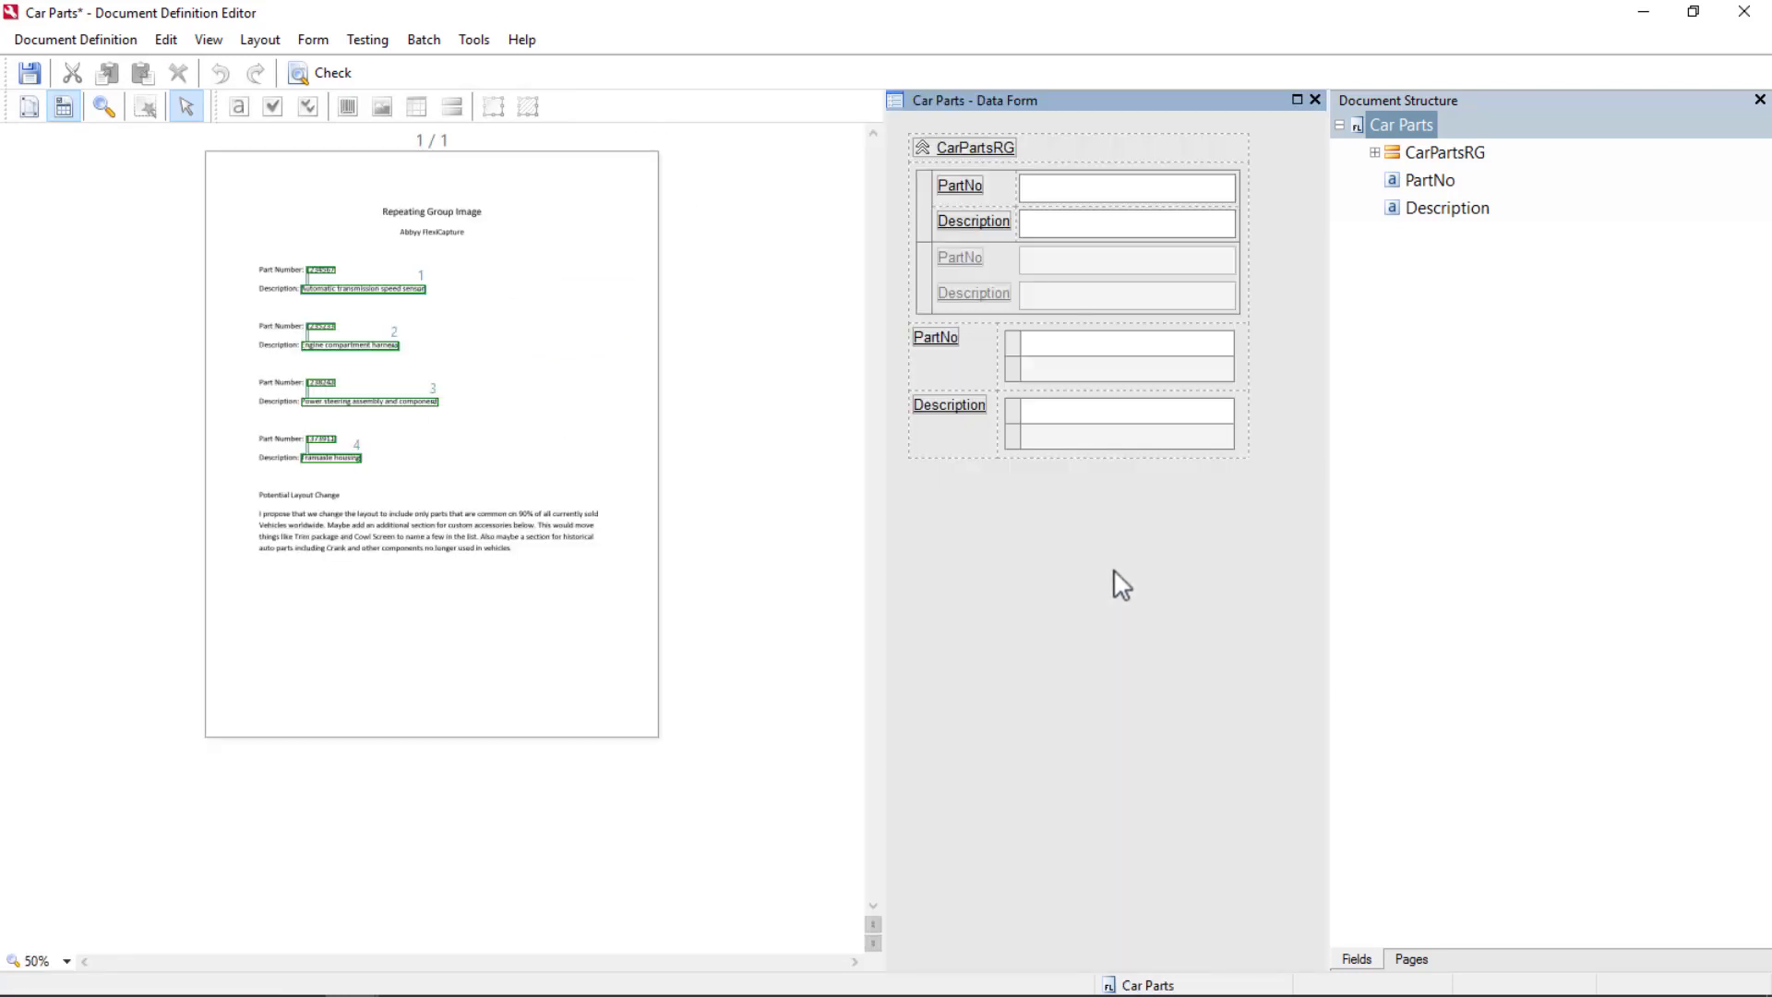
click(355, 42)
click(393, 66)
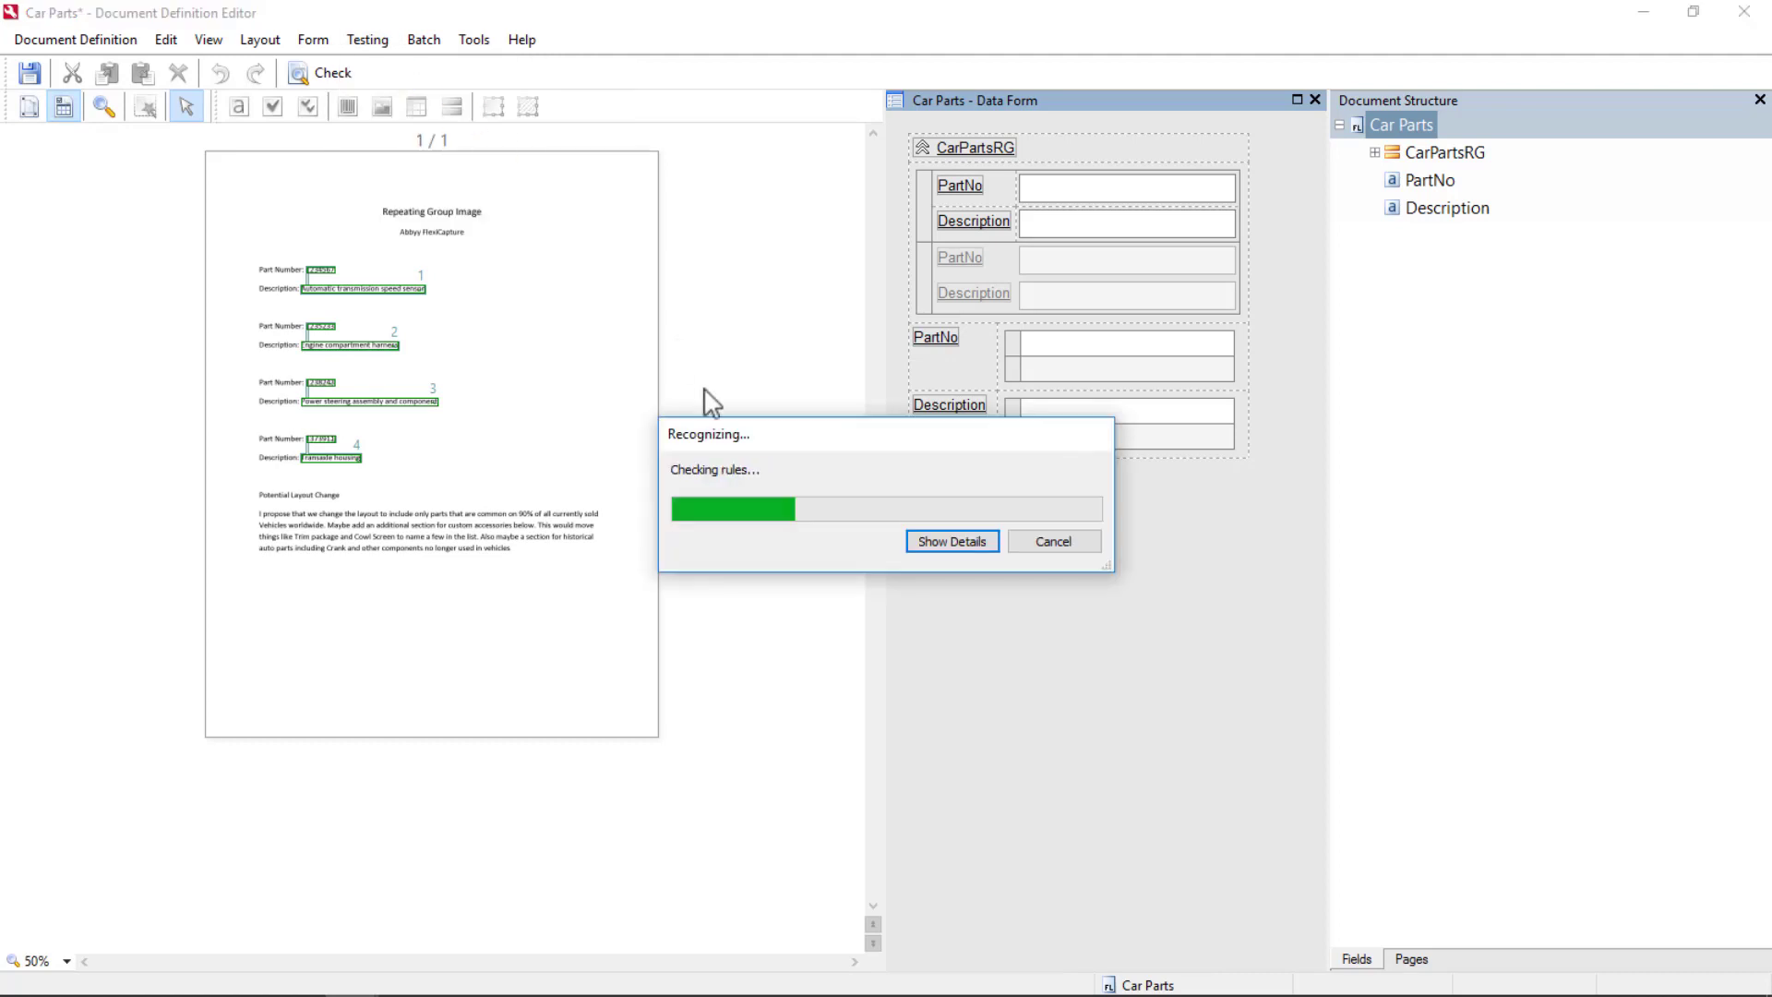